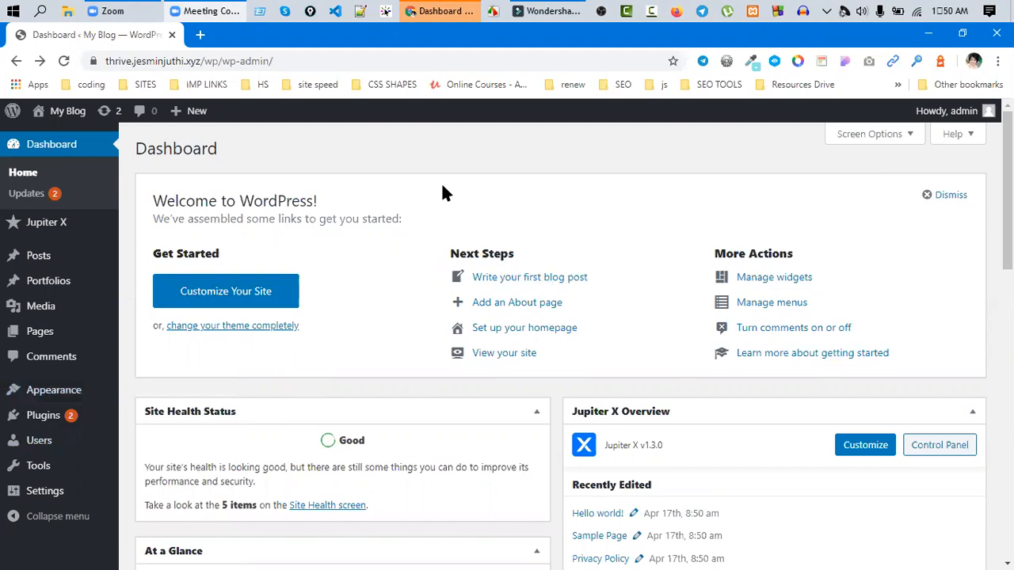
left_click(439, 15)
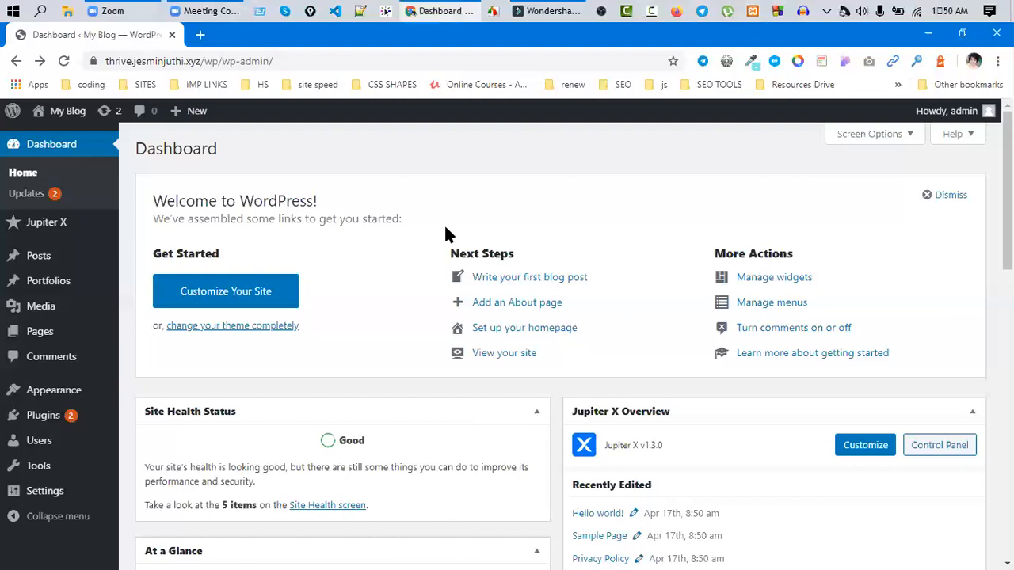
left_click(214, 61)
left_click_drag(214, 61, 105, 63)
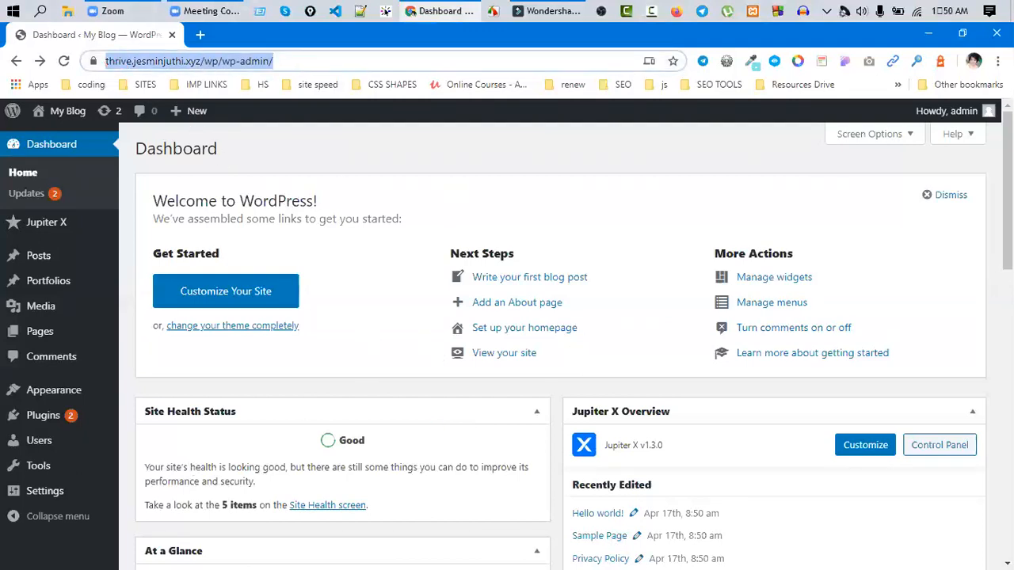
- Try to start a blank spreadsheet in Google Sheets from a new browser tab
mouse_move(47, 400)
key("ctrl+t")
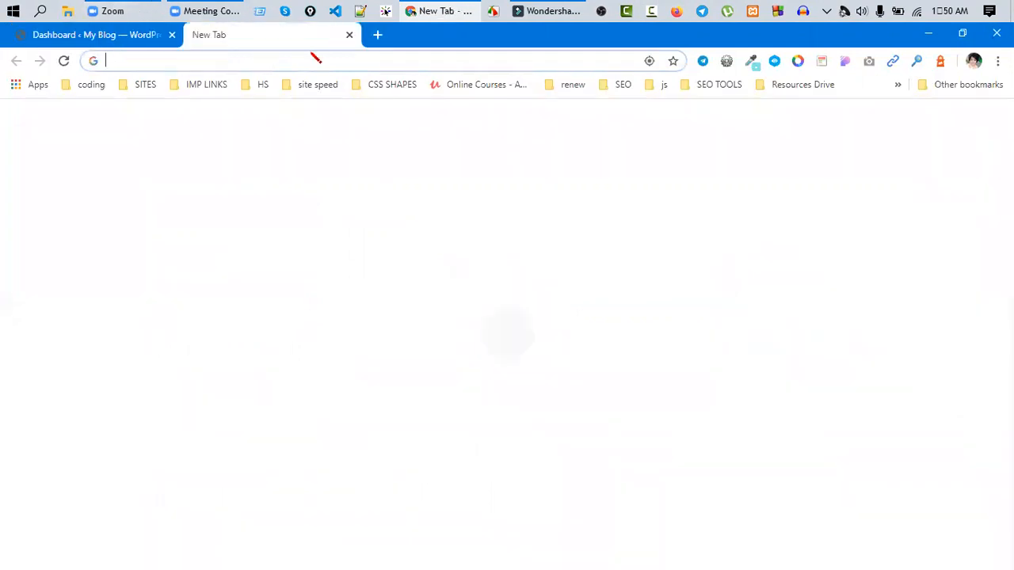
type("google")
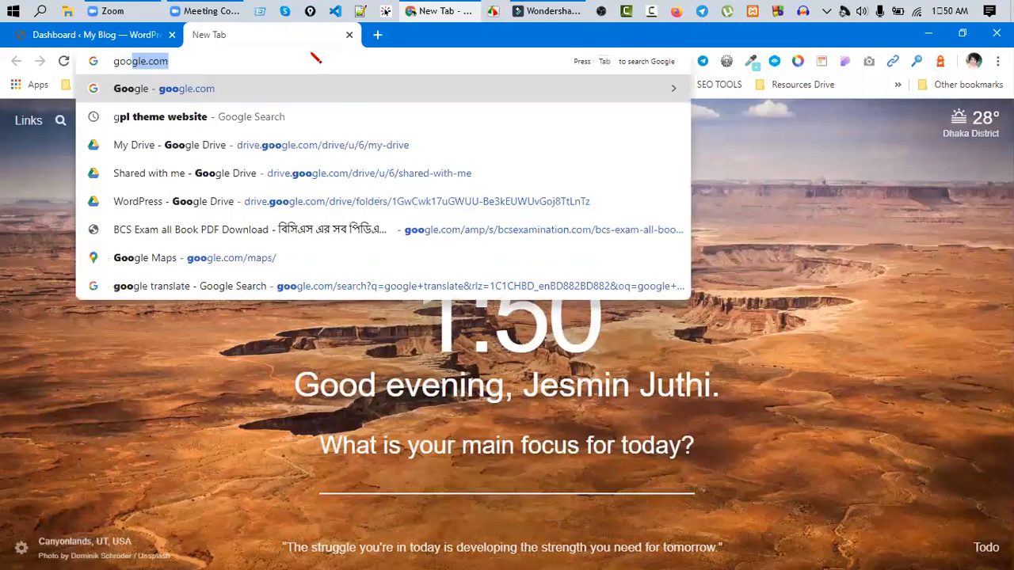
type(" sheet")
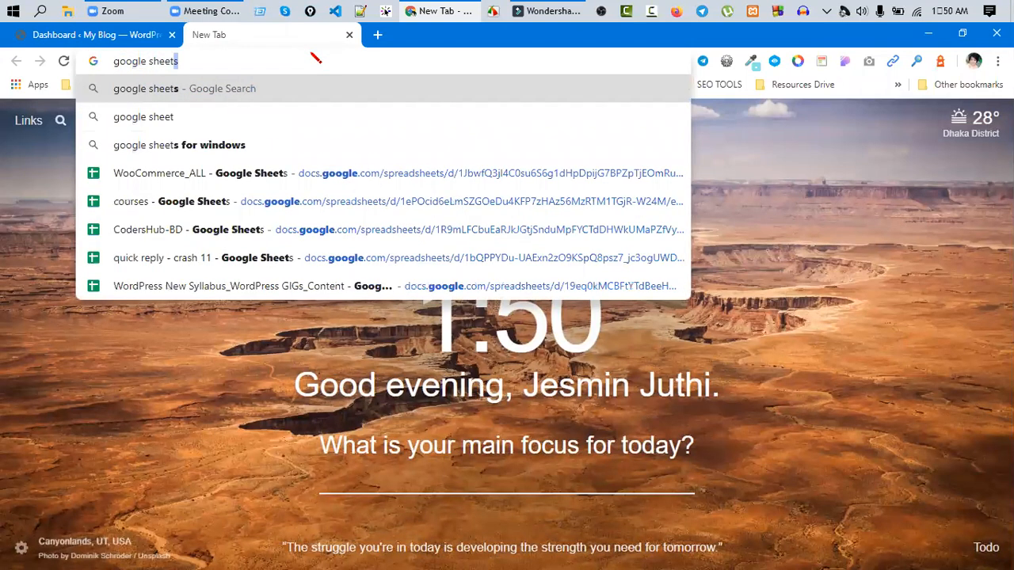
type("s")
key("Return")
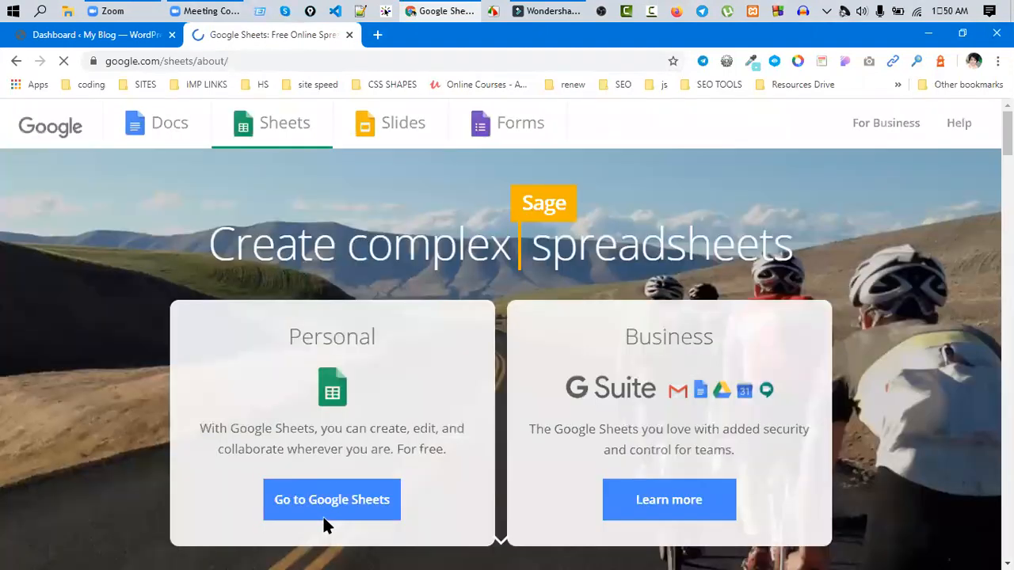
left_click(334, 502)
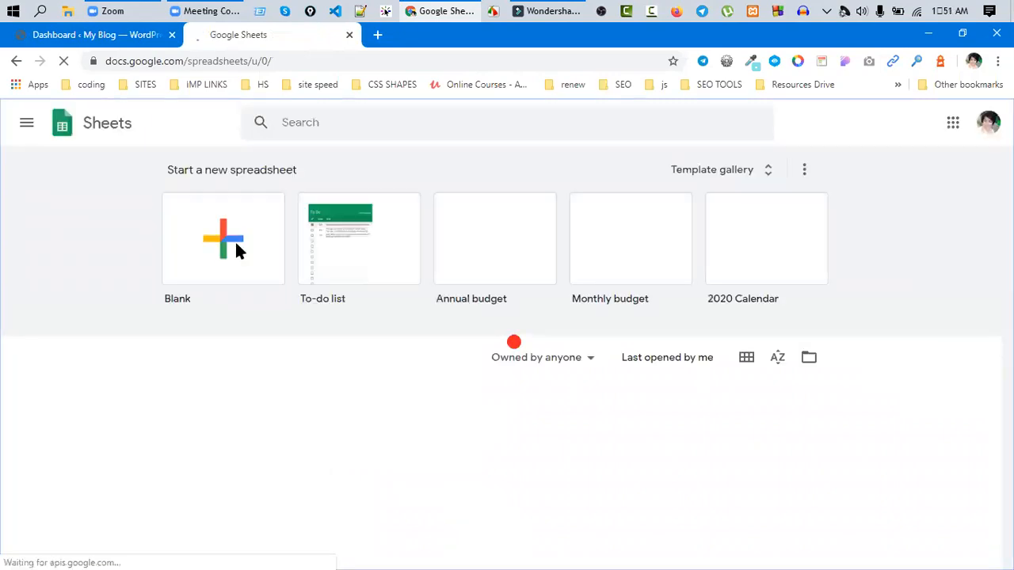
left_click(238, 250)
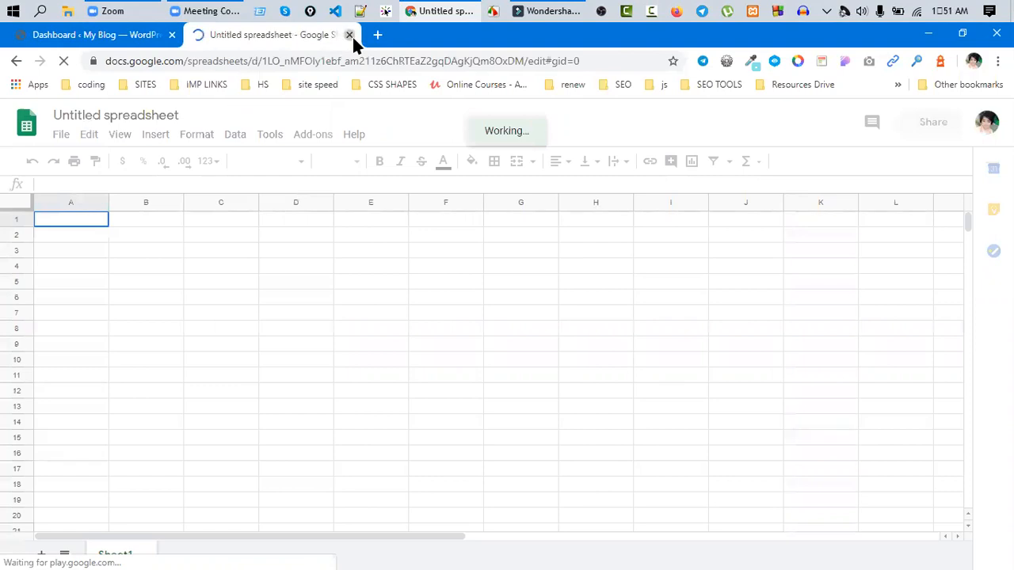
middle_click(228, 41)
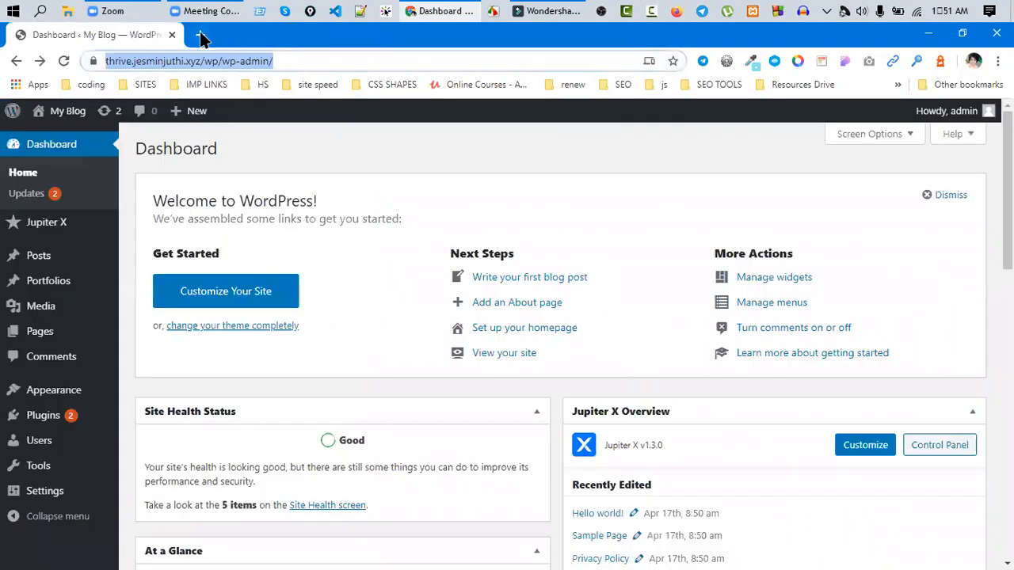
- Open Google Drive in a new browser tab
left_click(200, 35)
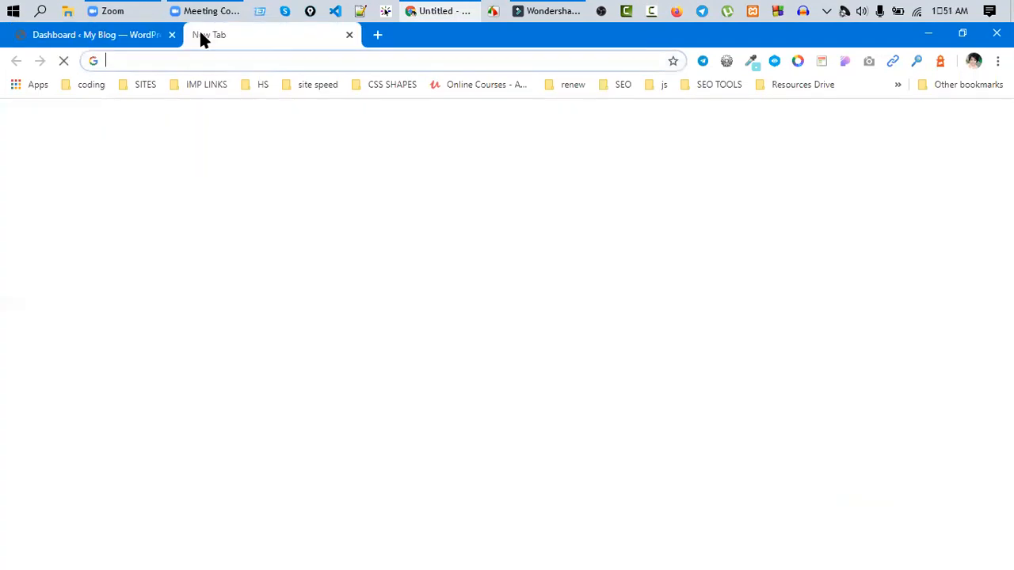
type("googl")
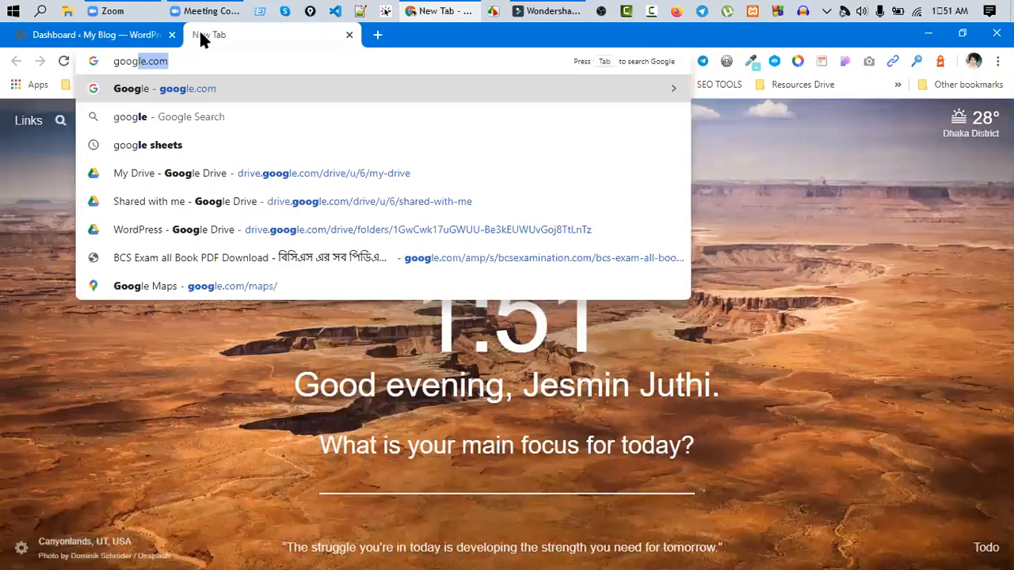
key("BackSpace")
key("ctrl+a")
type("dr")
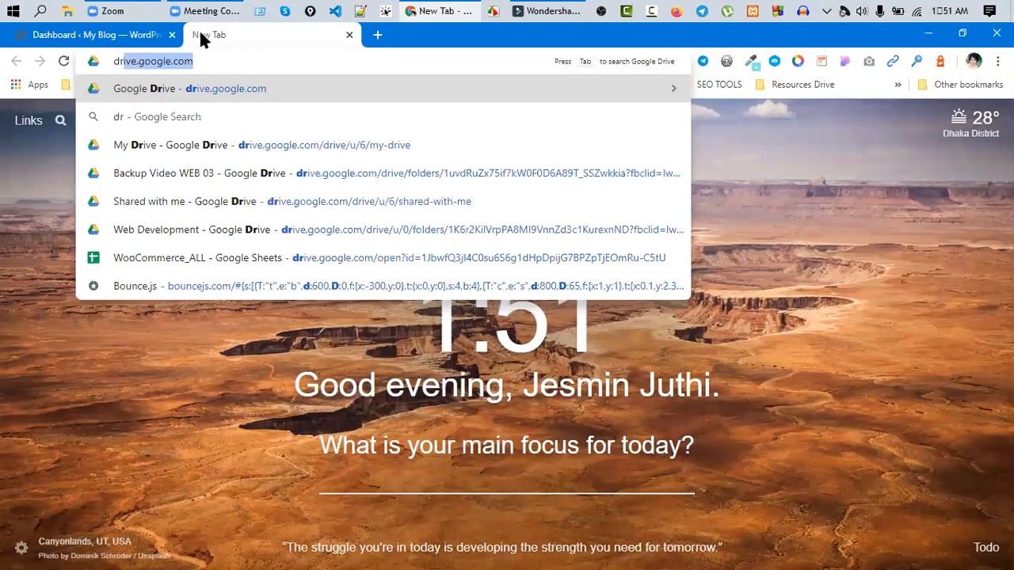
key("Return")
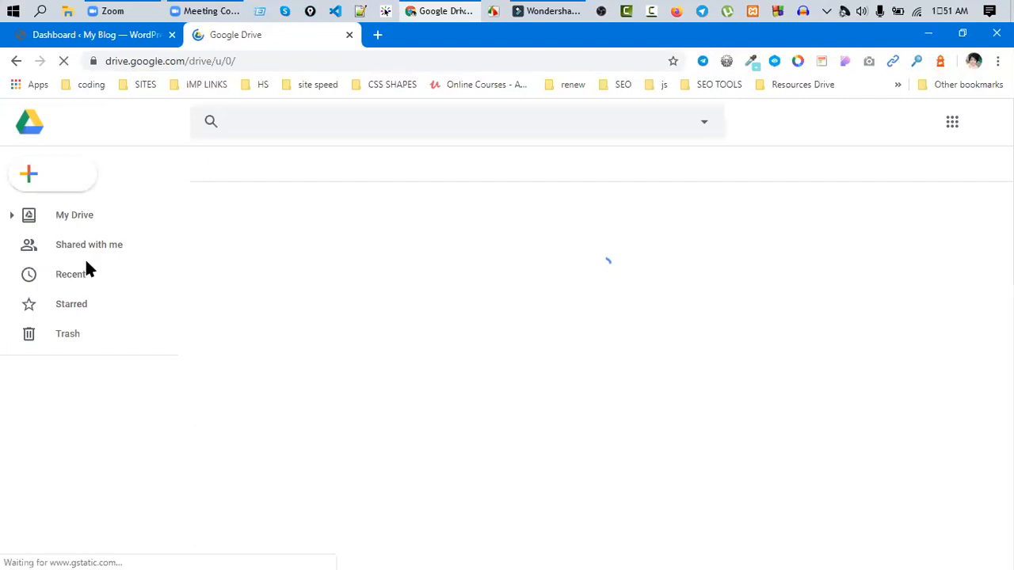
- Create a new blank Google Docs document from My Drive
left_click(54, 175)
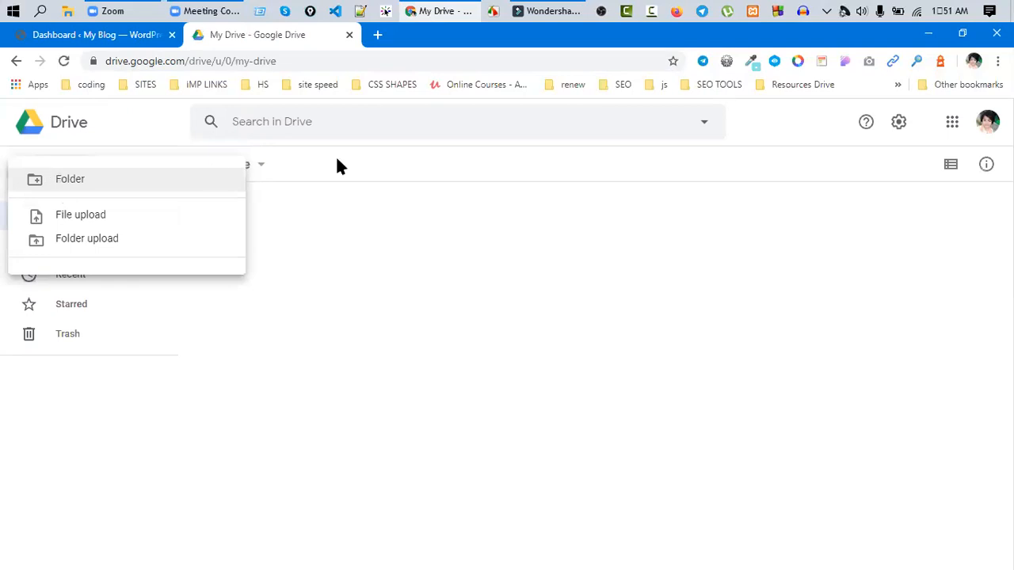
left_click(126, 179)
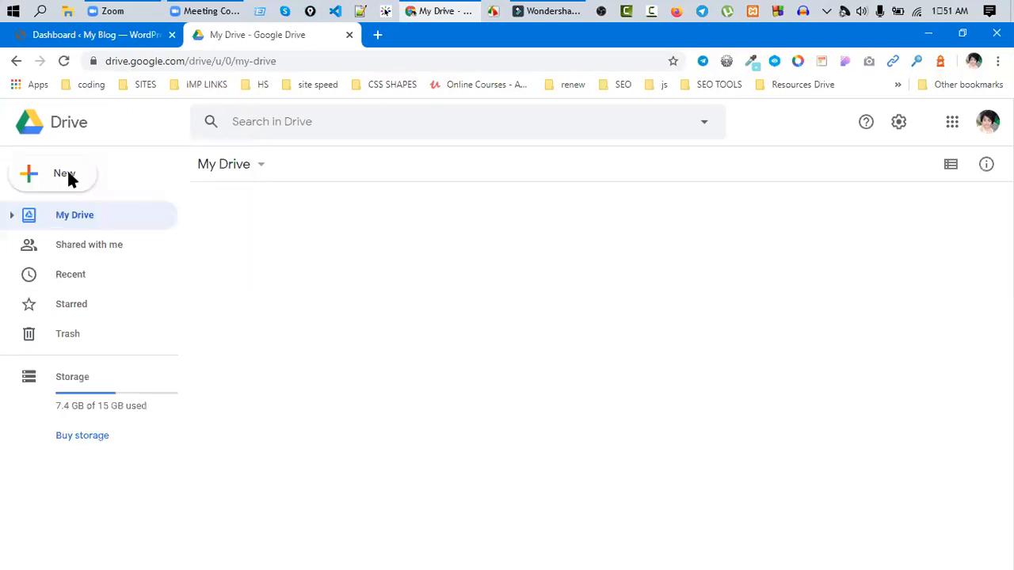
left_click(23, 168)
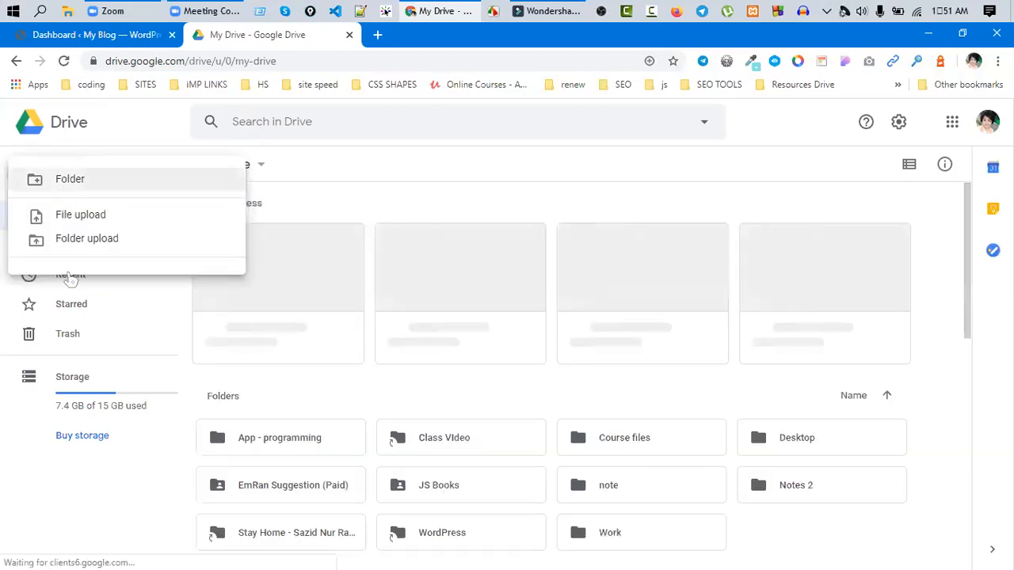
left_click(54, 181)
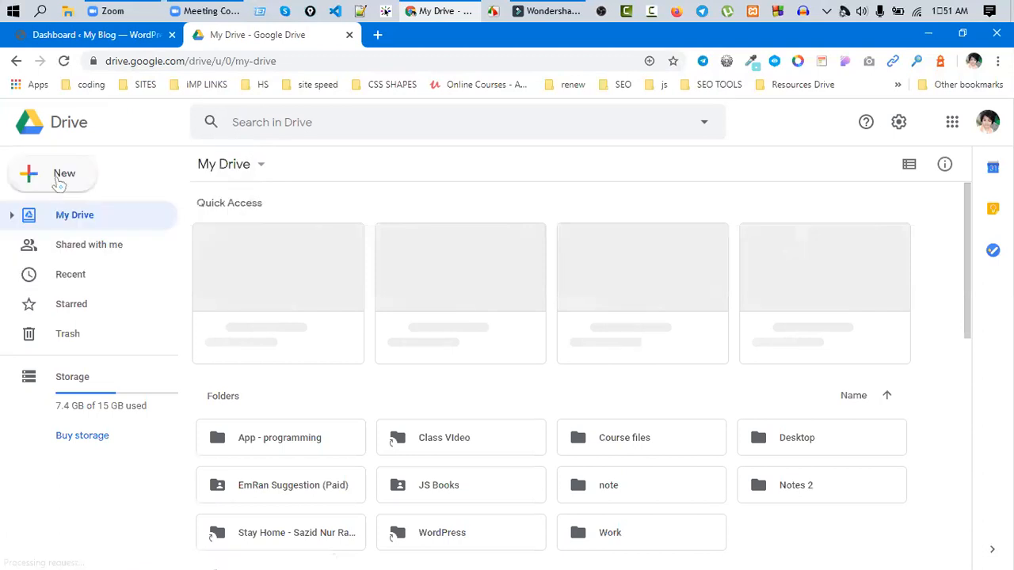
left_click(57, 181)
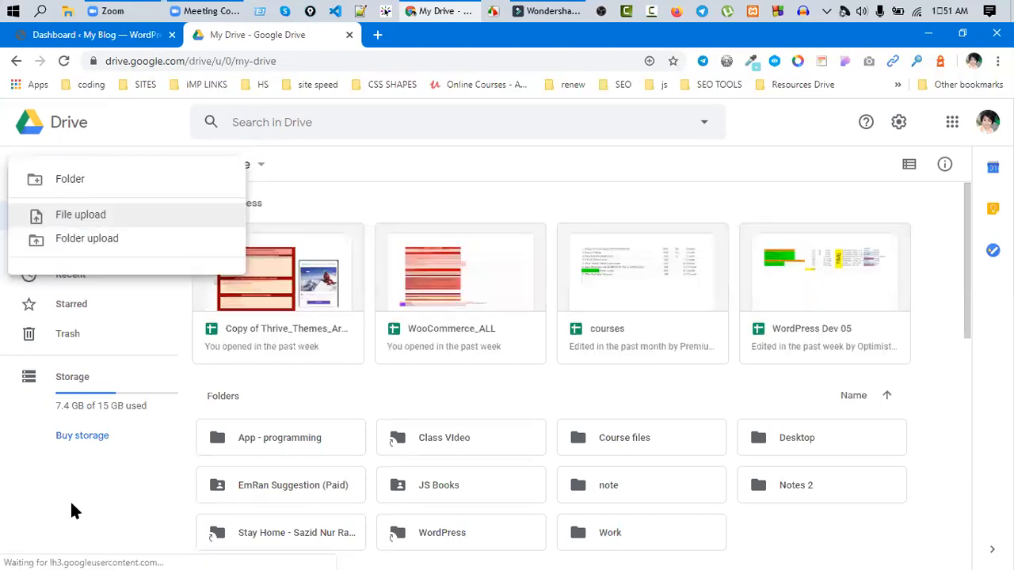
left_click(38, 281)
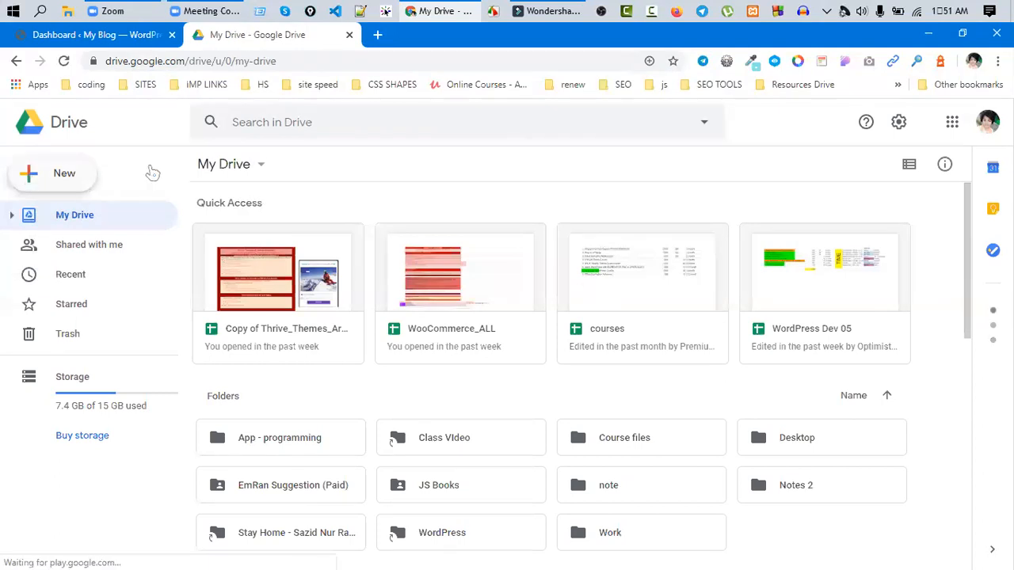
left_click(58, 173)
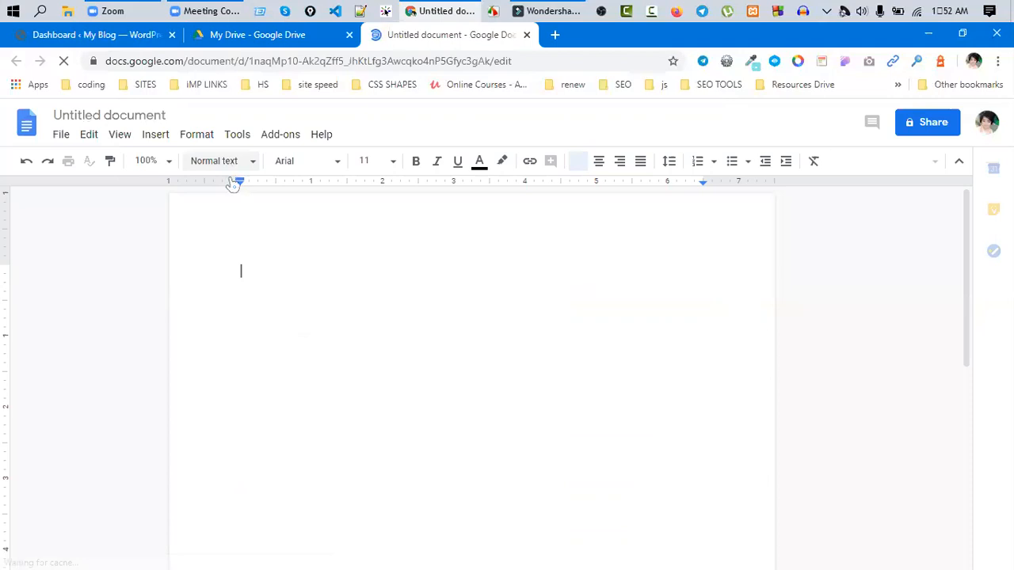
- Rename the untitled document as "Menu Create"
left_click(136, 118)
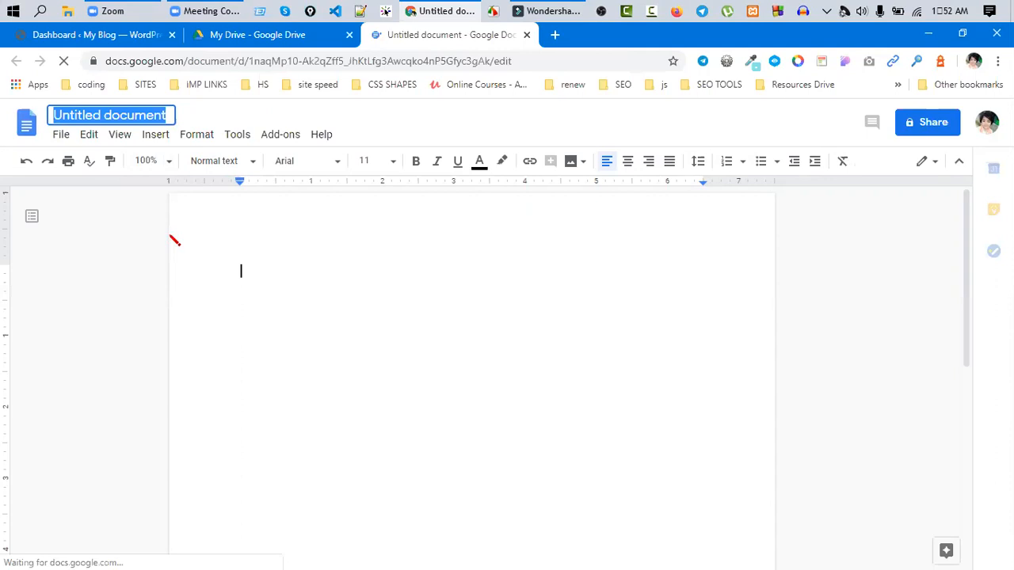
type("Menu ")
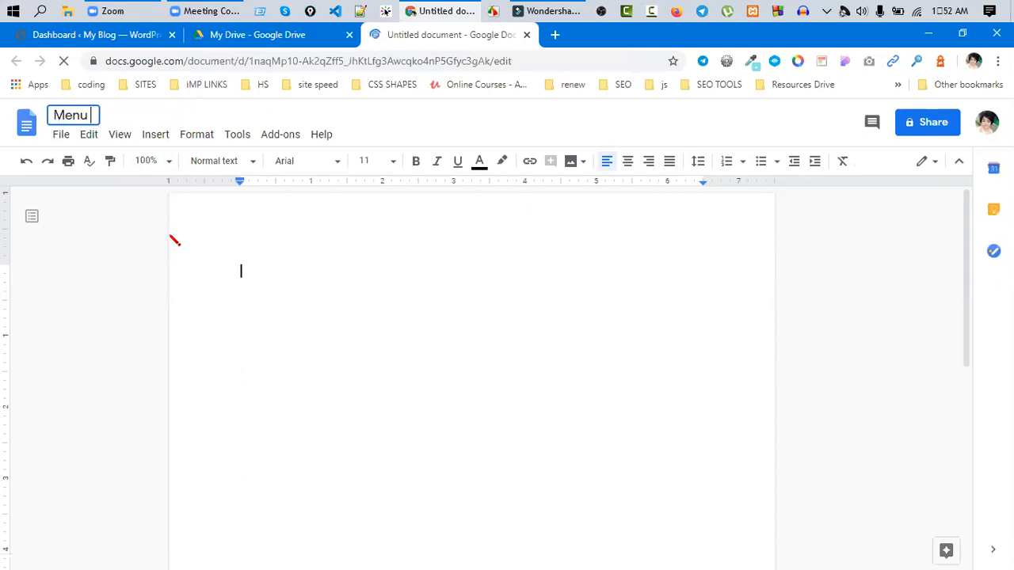
type("Create")
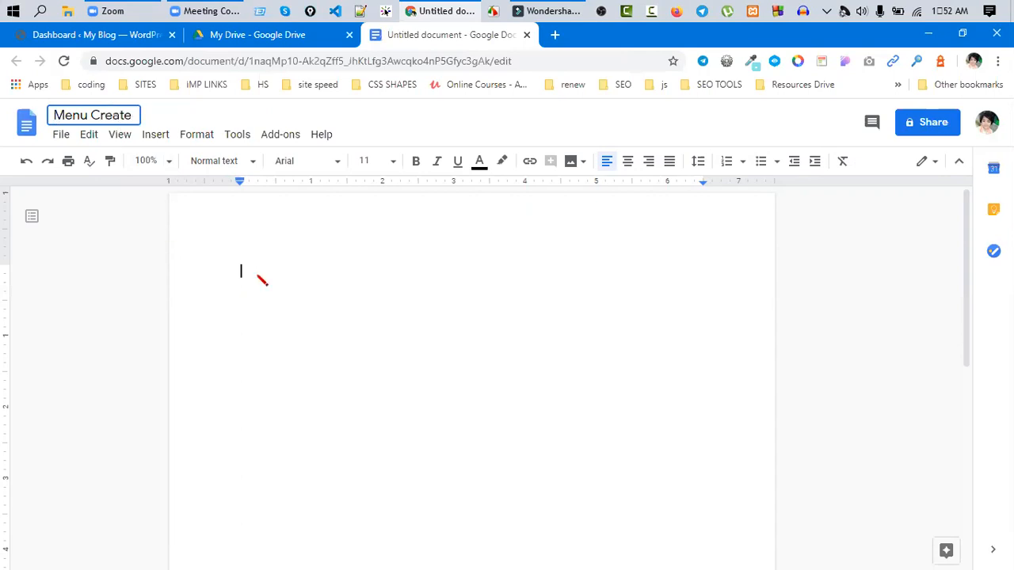
key("Return")
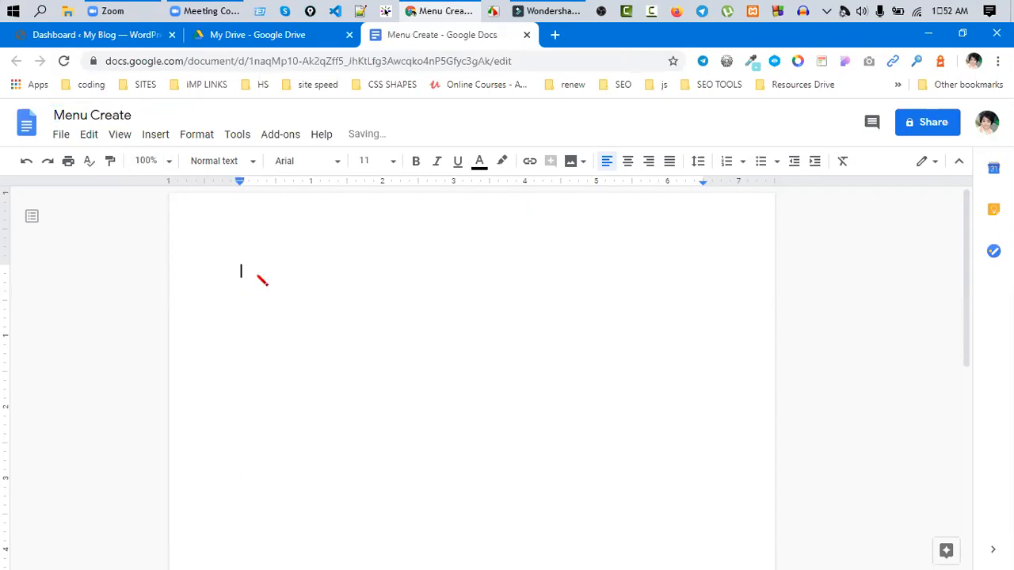
- Write two lines in the document: "Login into wp" and "Apprerence > Menus>"
type("Login into ")
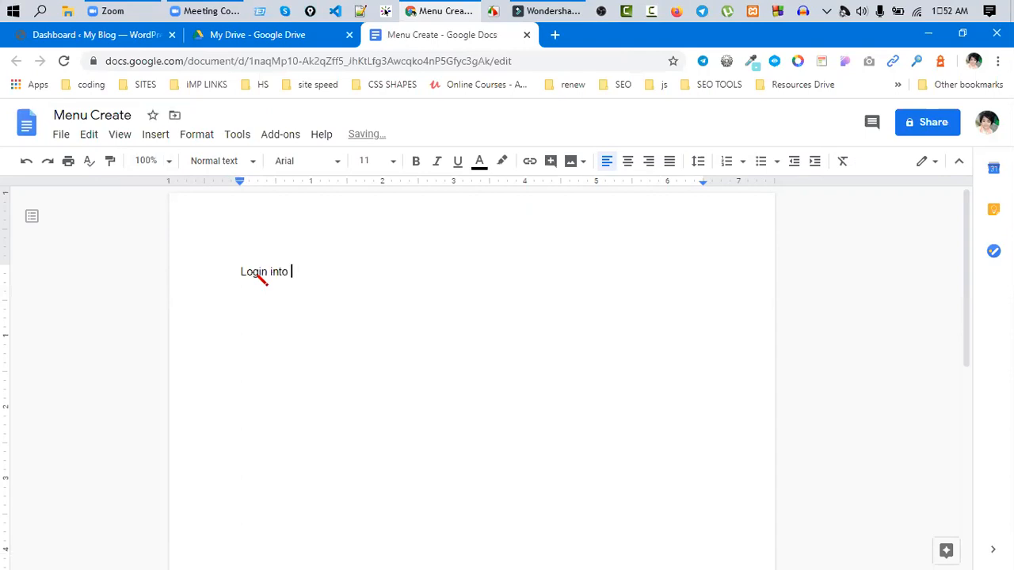
type("wp")
key("Return")
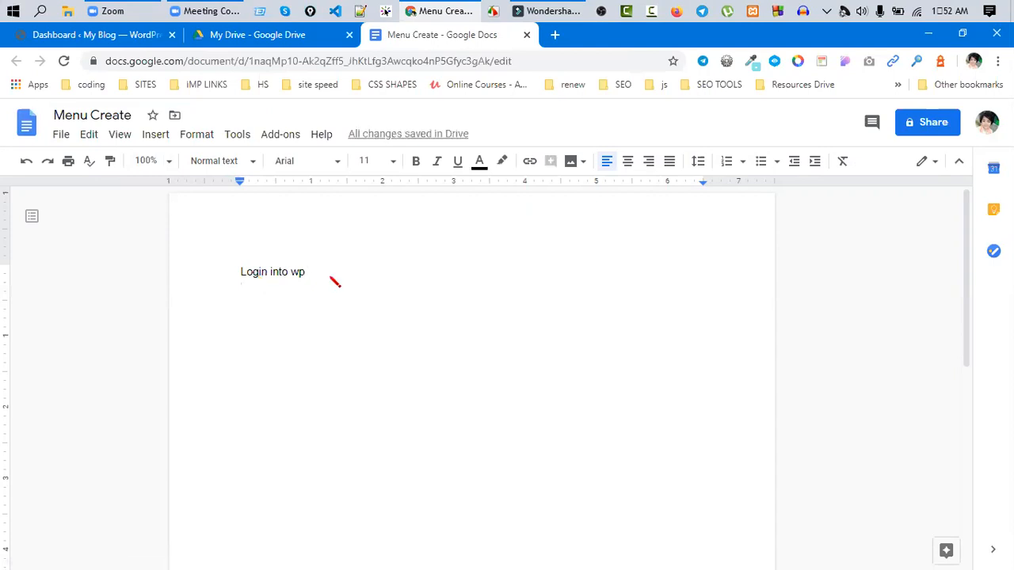
type("A")
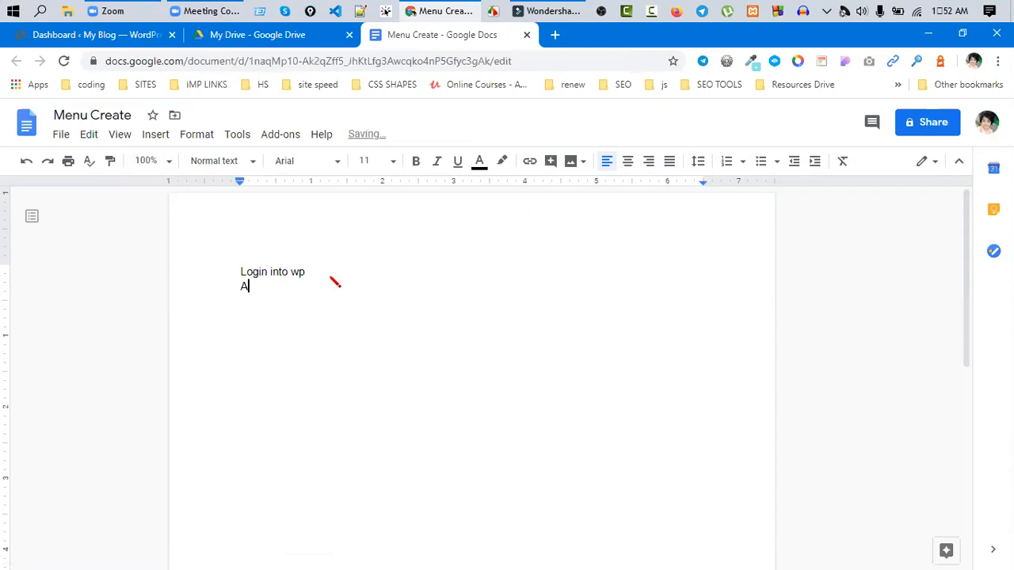
type("ppre")
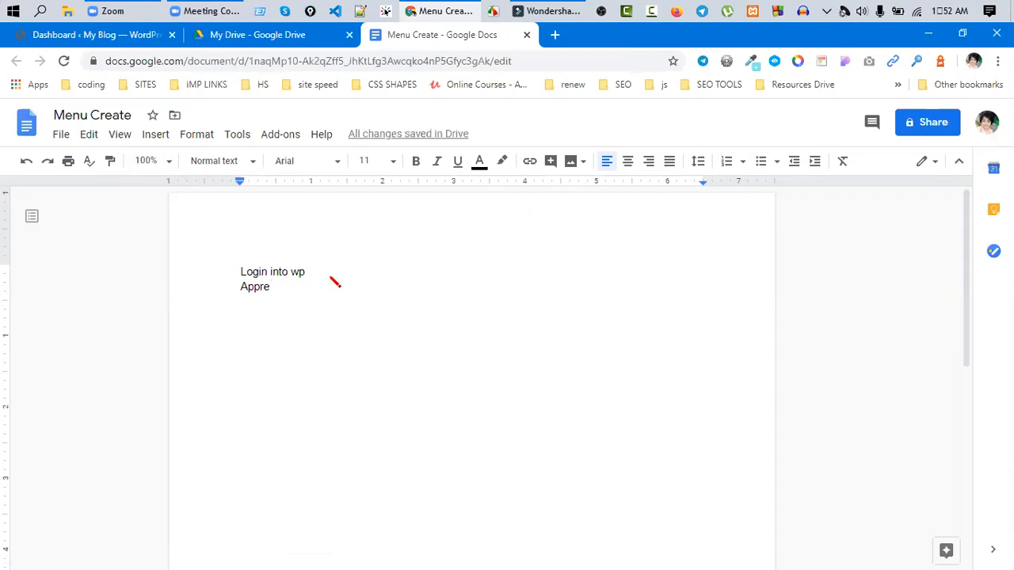
type("rence ")
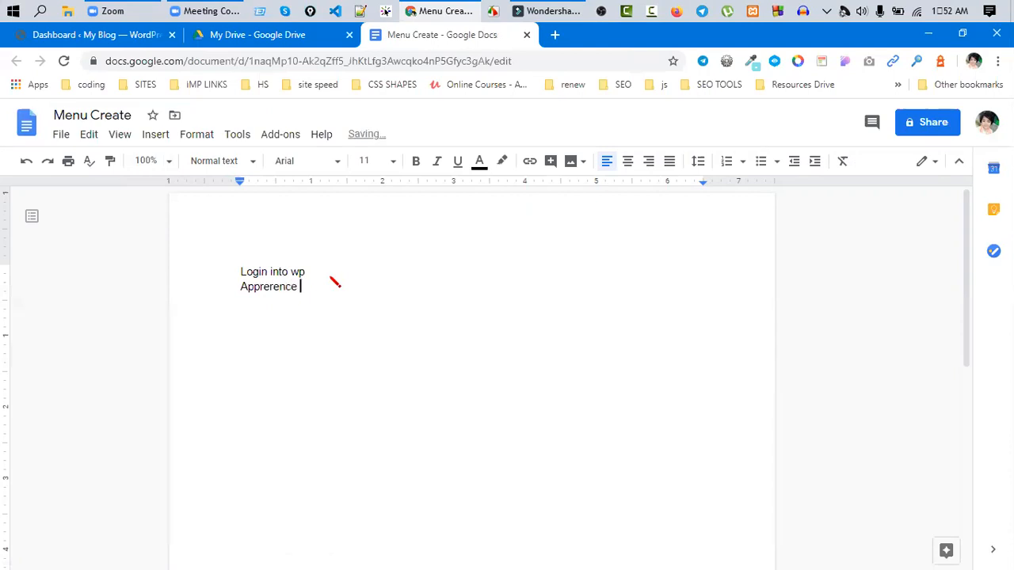
type("> Menus>")
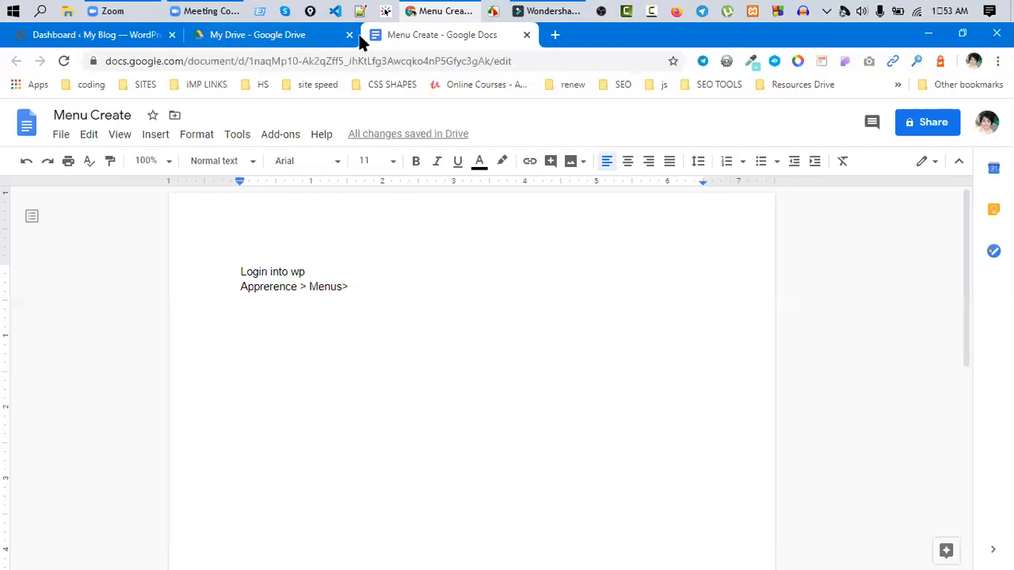
- Switch to the WordPress dashboard and open the page for editing the site's menus
left_click(126, 35)
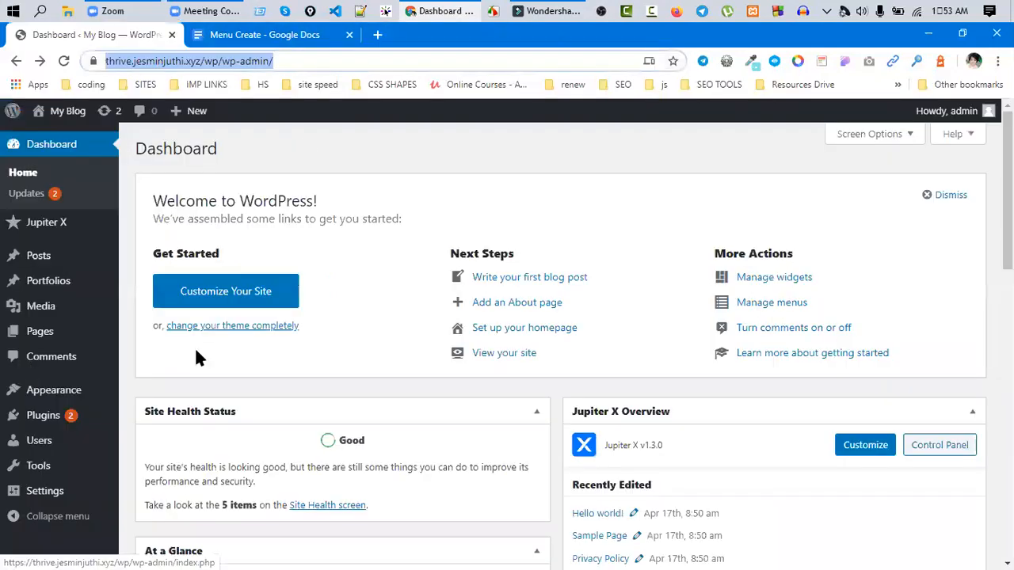
mouse_move(39, 400)
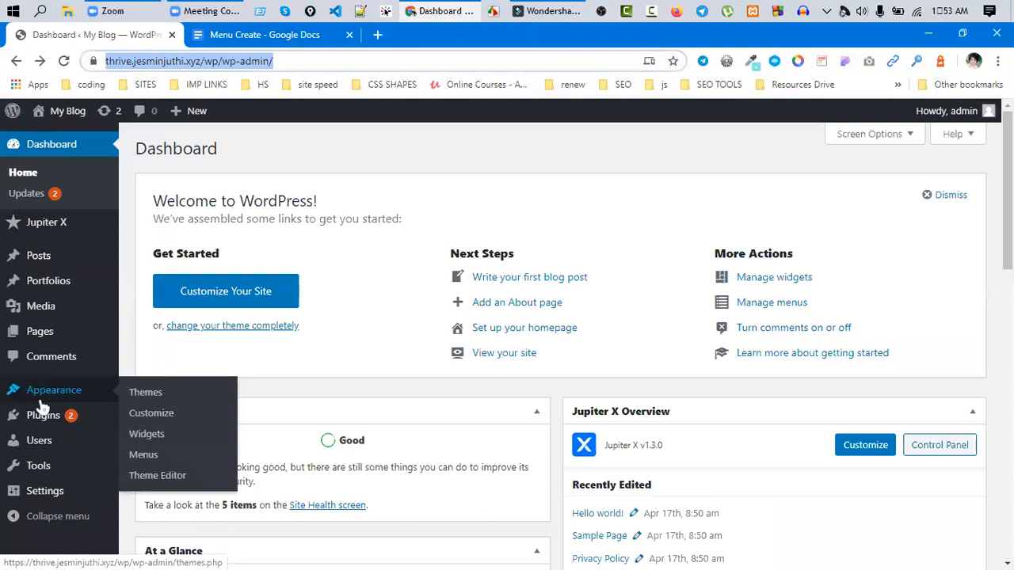
left_click(139, 455)
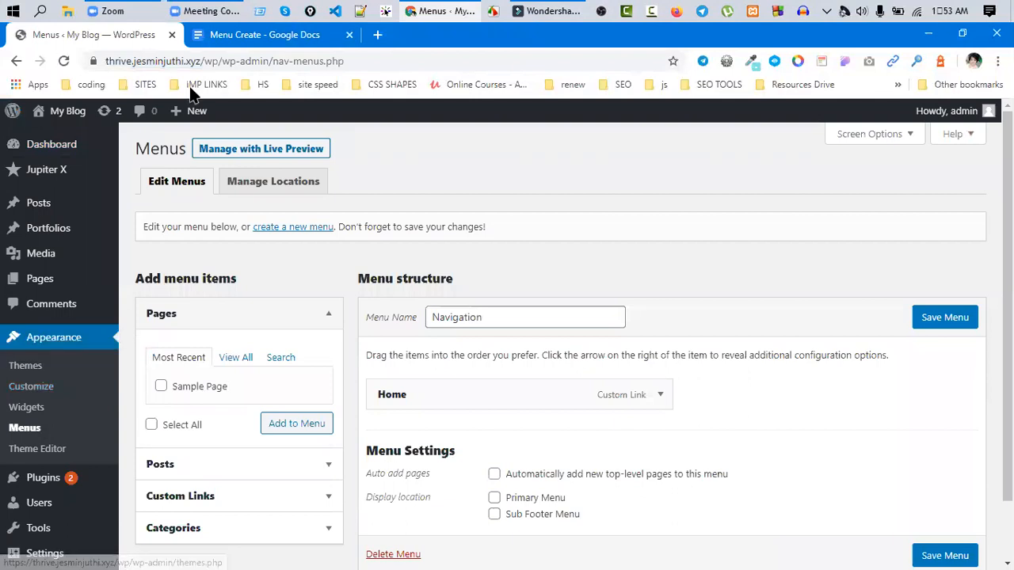
- Return to the Google Docs notes and correct the misspelled first word of the second line to "Appearance"
left_click(271, 37)
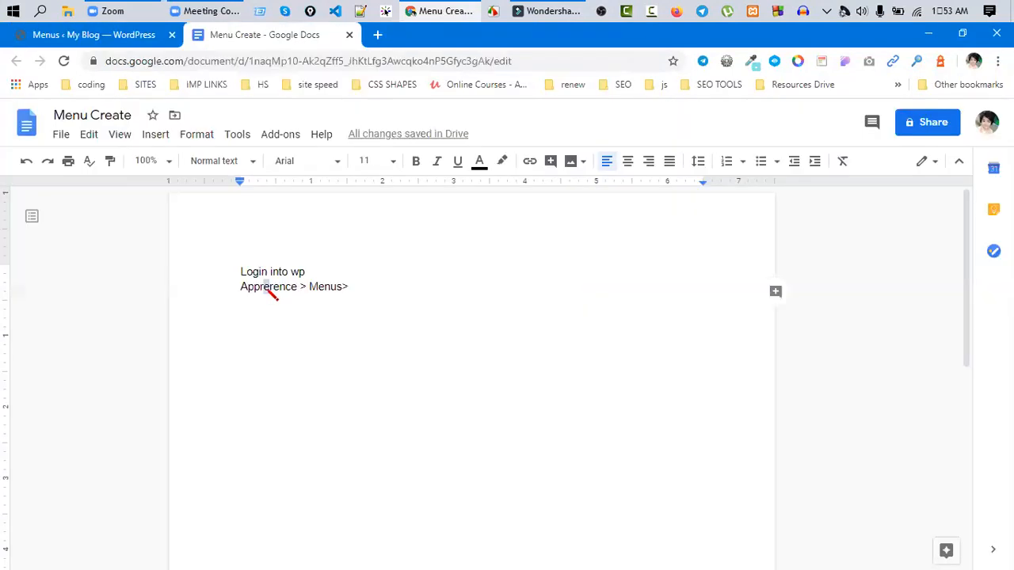
left_click(264, 289)
type("a")
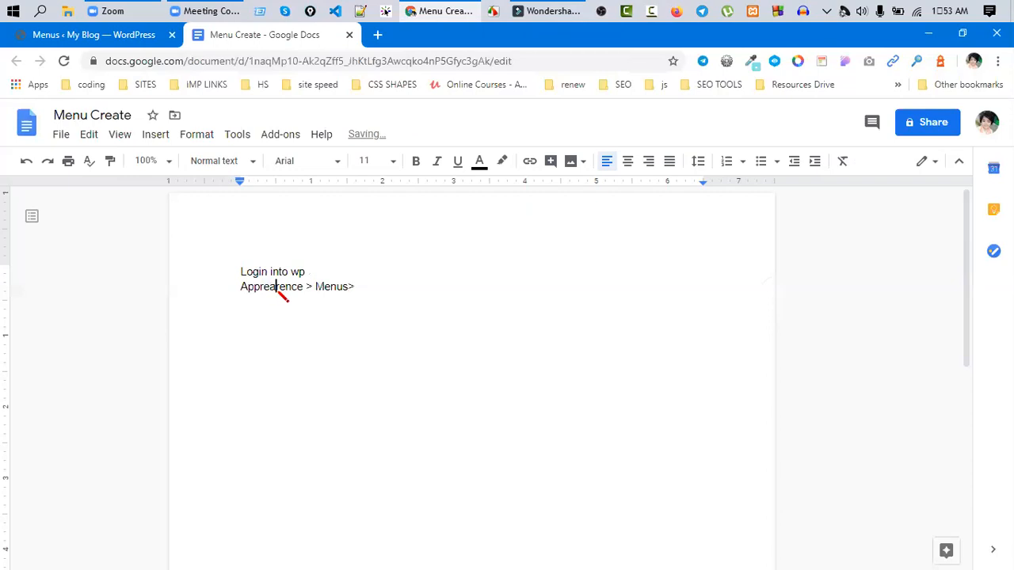
left_click(110, 44)
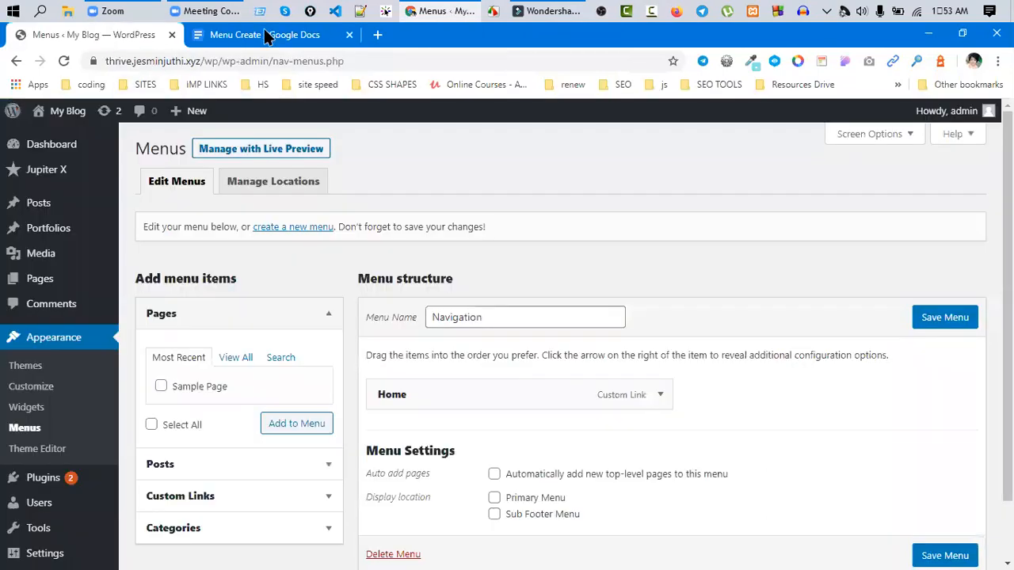
key("ctrl+Tab")
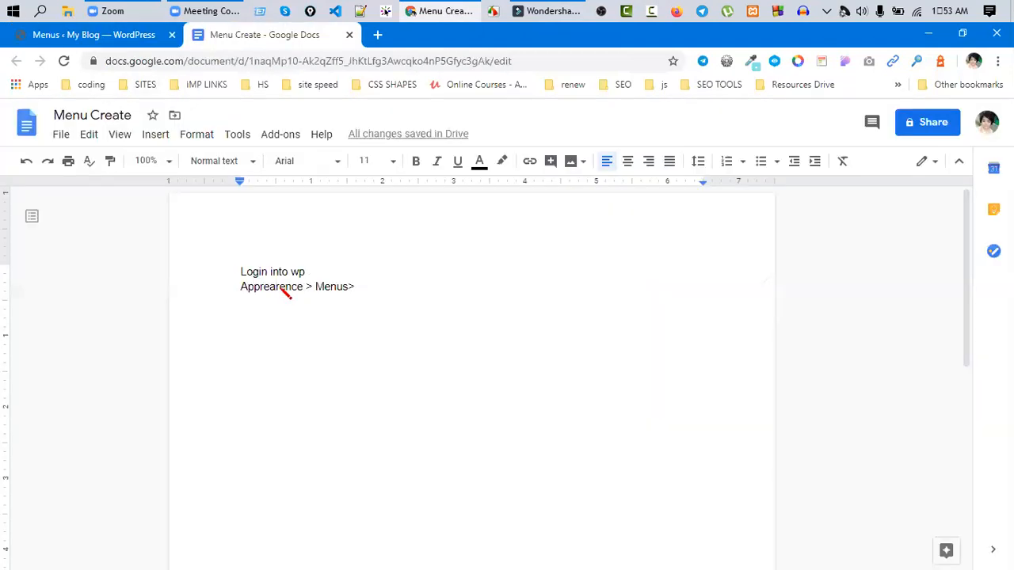
left_click(283, 286)
left_click(275, 266)
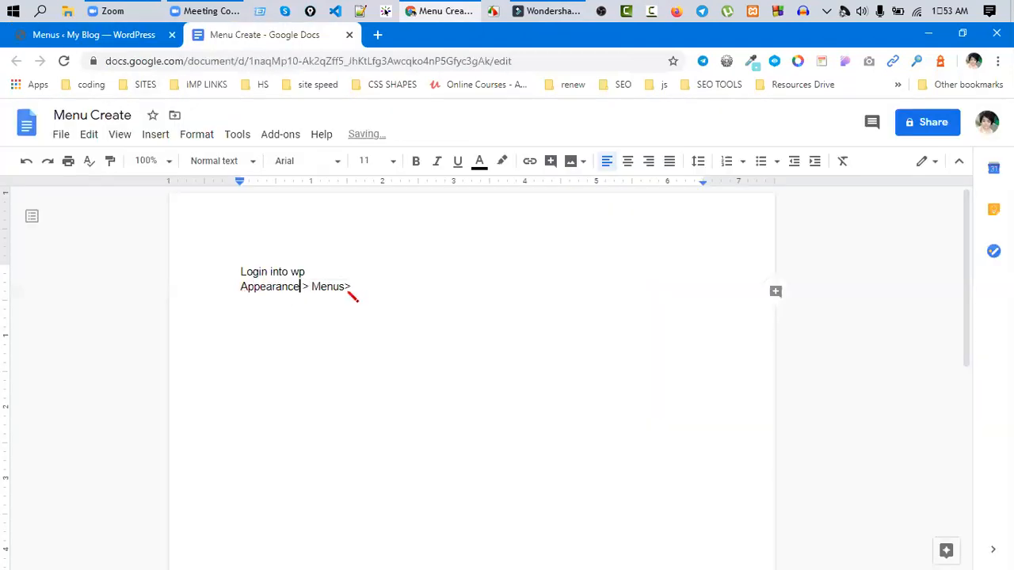
- Check the WordPress page for creating menus, and append "Create a new menu >" to the second line of the notes
left_click(351, 288)
key("ctrl+Tab")
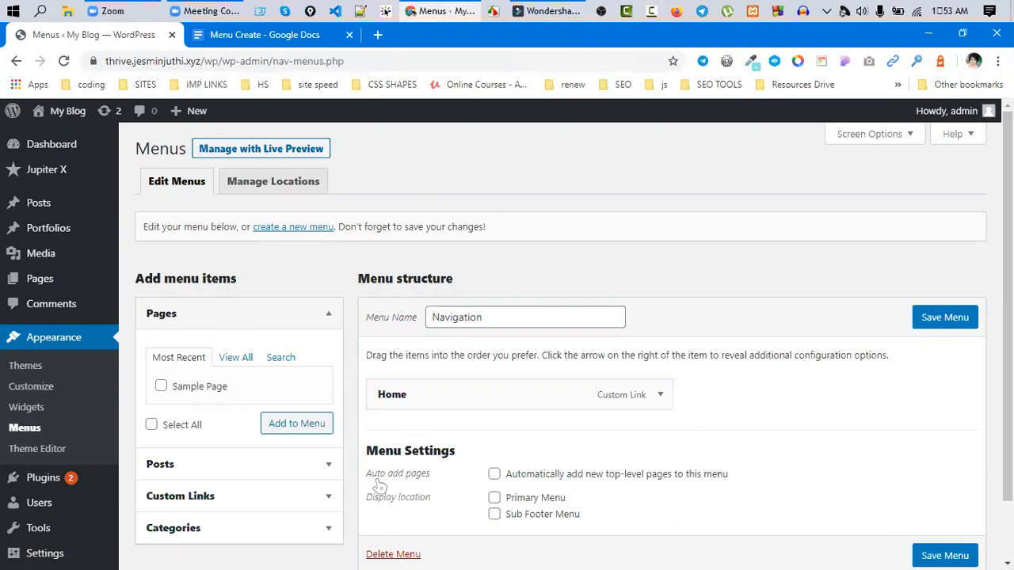
scroll(383, 493, "down", 2)
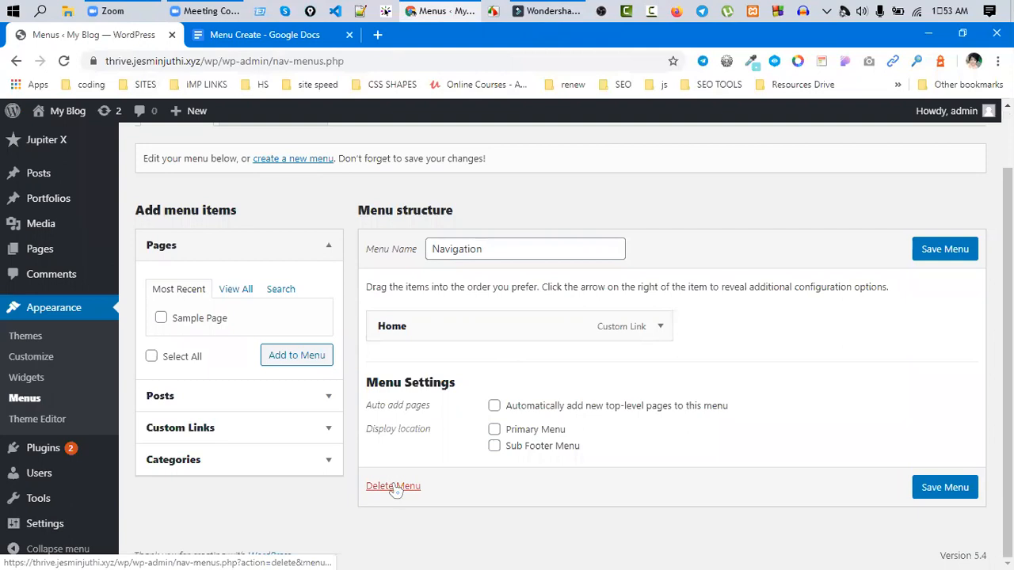
scroll(366, 313, "up", 2)
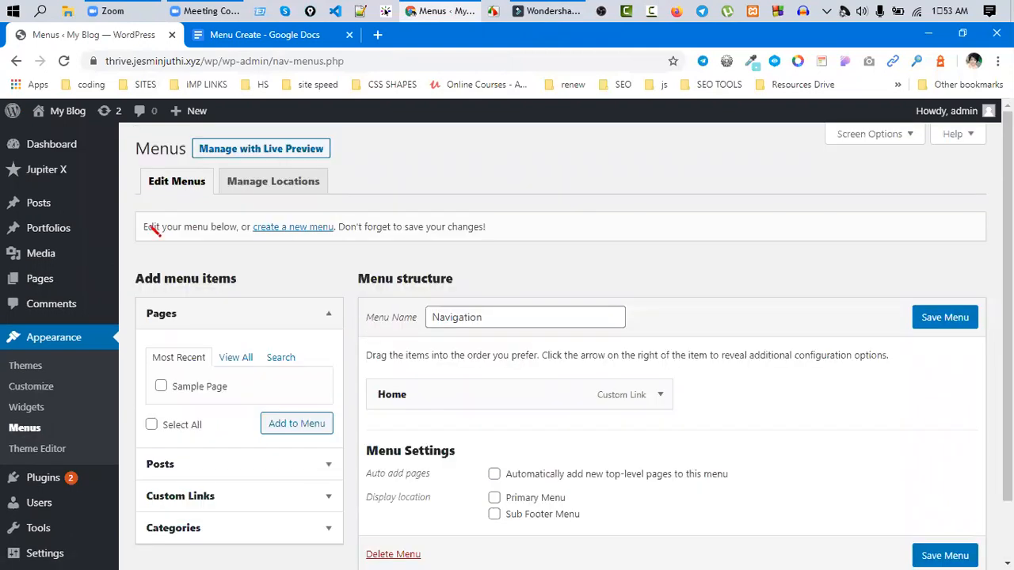
left_click_drag(144, 228, 505, 230)
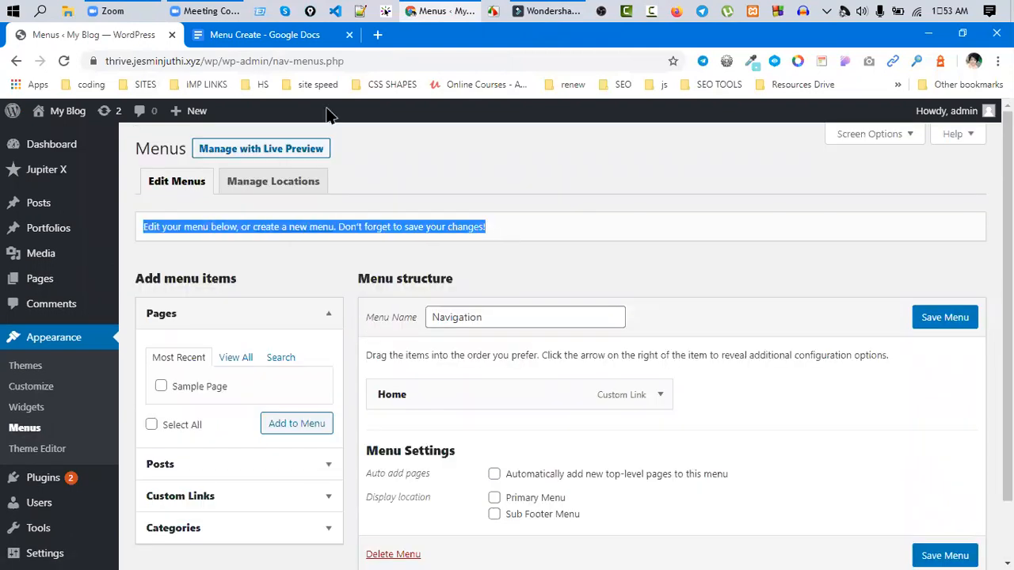
left_click(286, 27)
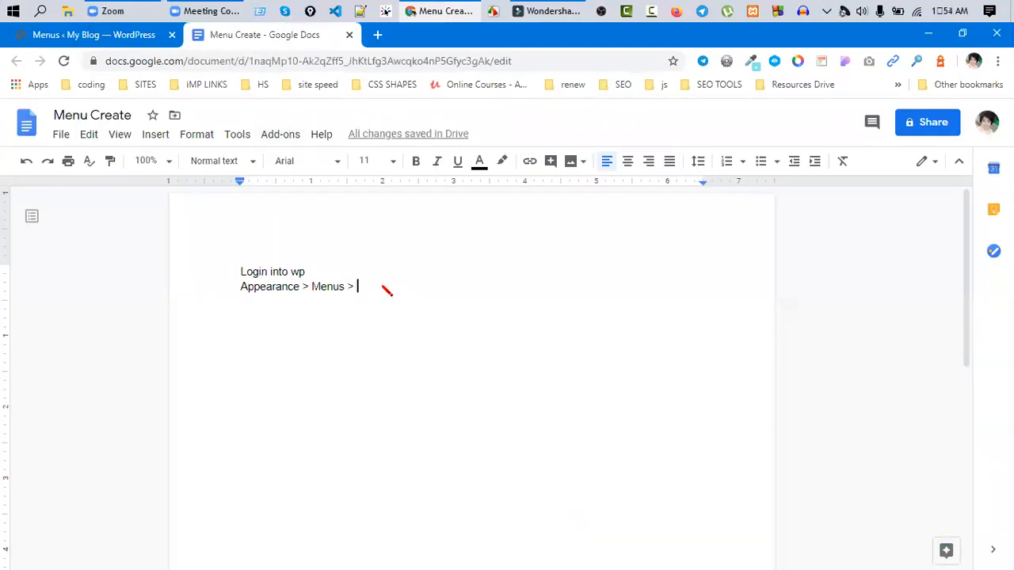
type("Create a ")
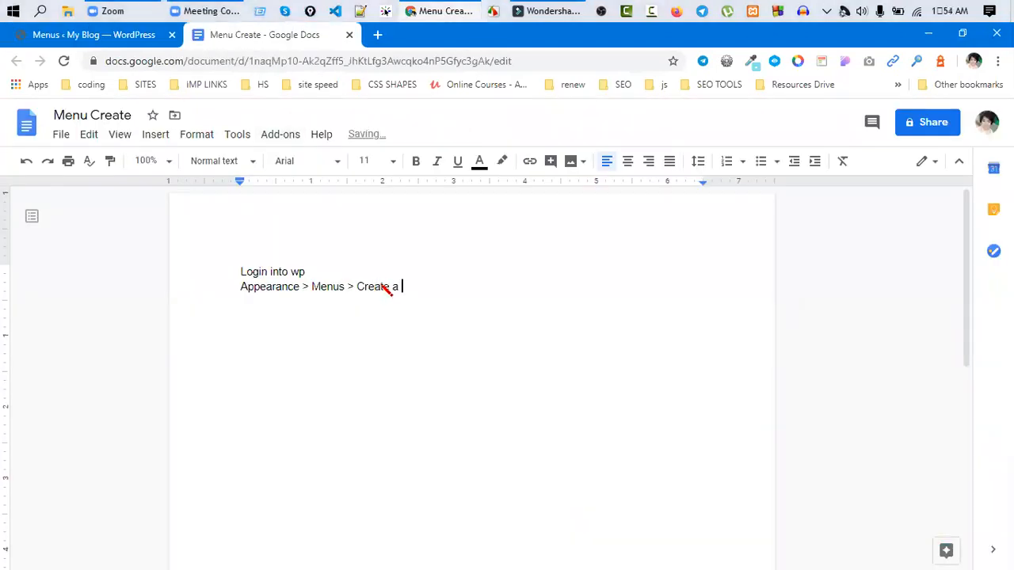
type("new menu >")
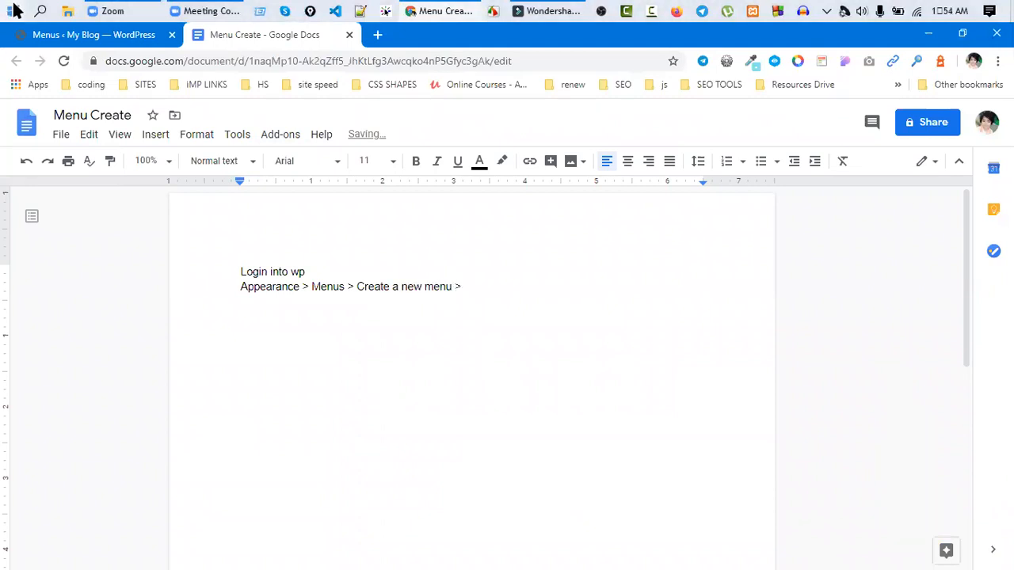
- Start a new menu in WordPress, and append "Insert Menu name >" to the second line of the Google Docs notes
left_click(48, 39)
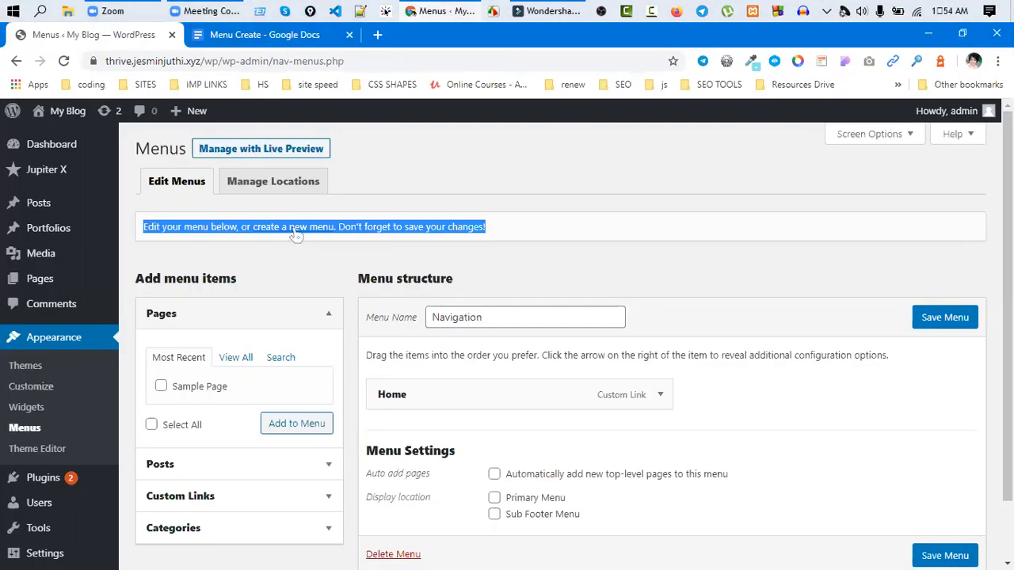
left_click(295, 228)
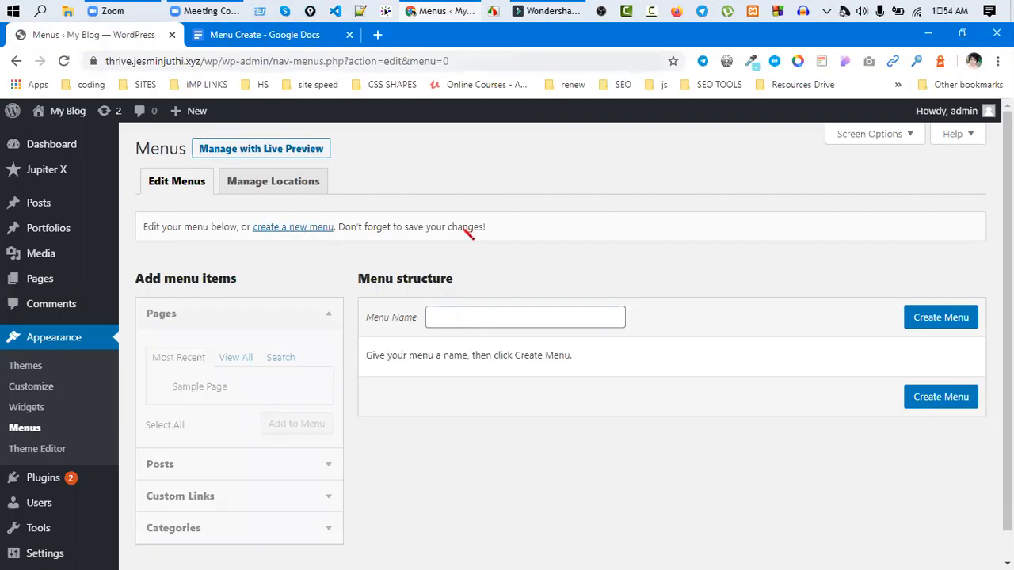
key("ctrl+Tab")
type("In")
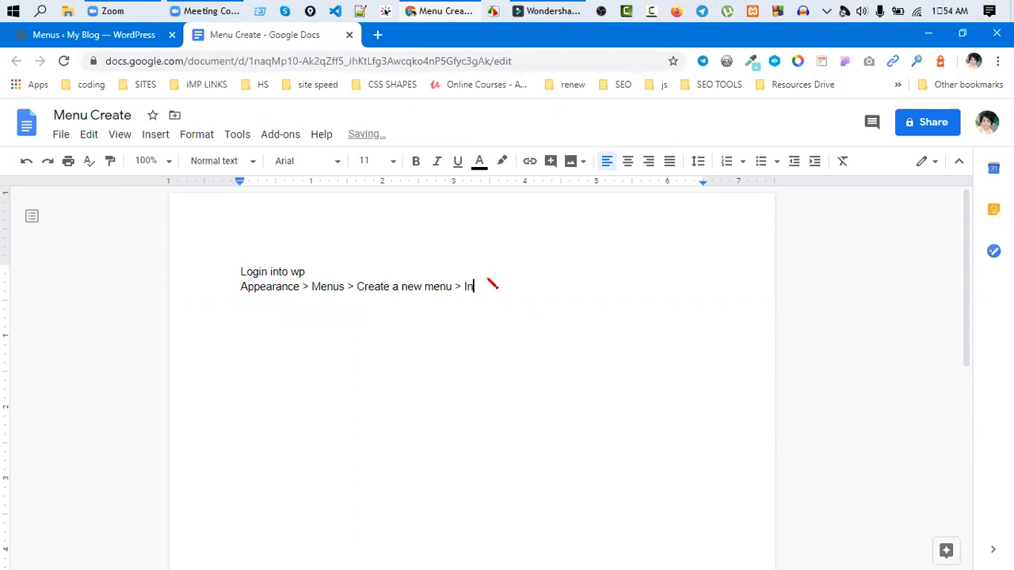
type("su")
key("BackSpace")
type("et")
key("BackSpace")
type("rt Mn")
key("BackSpace")
type("enu name >")
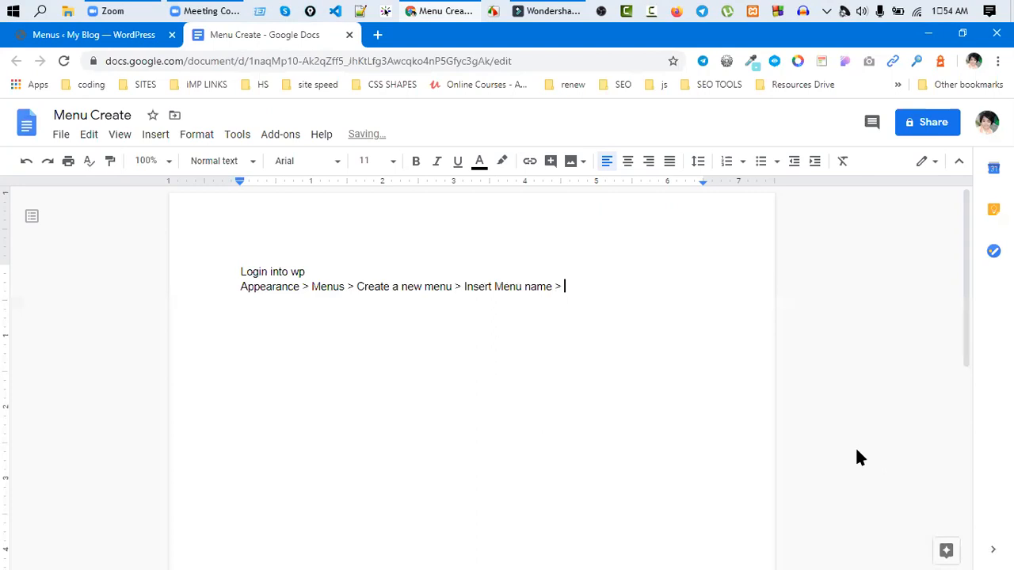
- Switch to WordPress and create the new menu with the name "menu1"
left_click(90, 39)
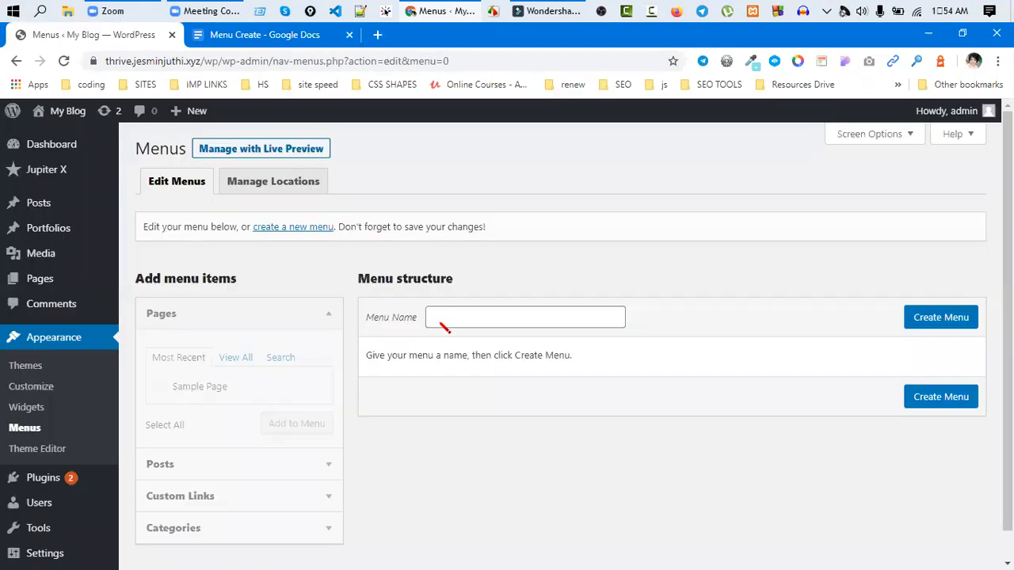
left_click(444, 324)
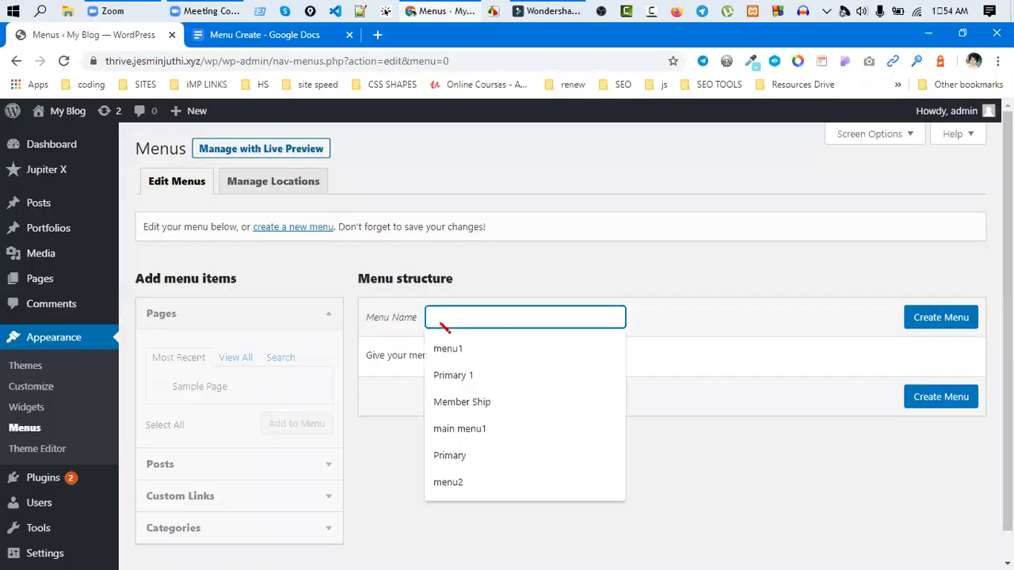
type("ma")
key("BackSpace")
type("enu1")
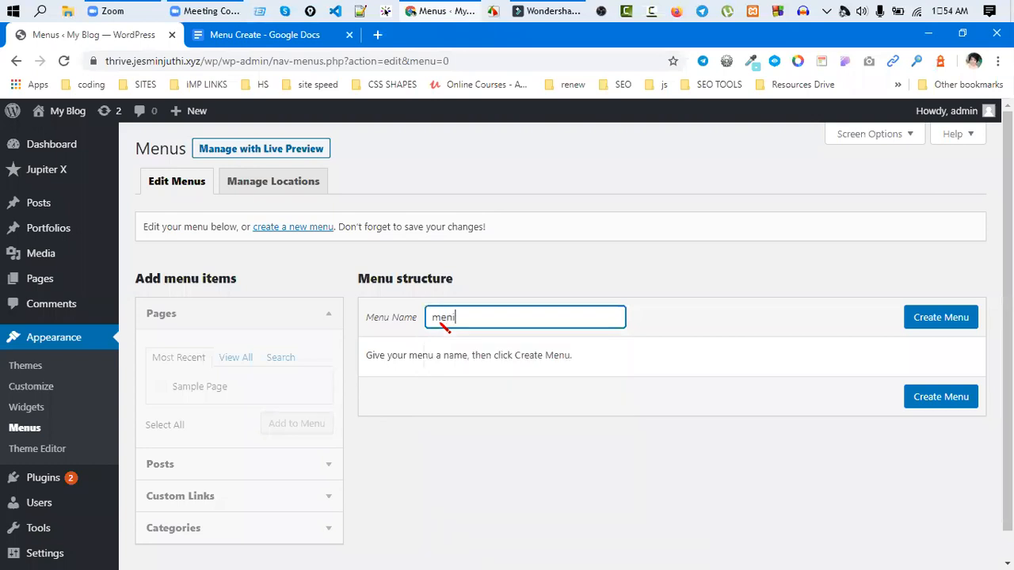
left_click(924, 323)
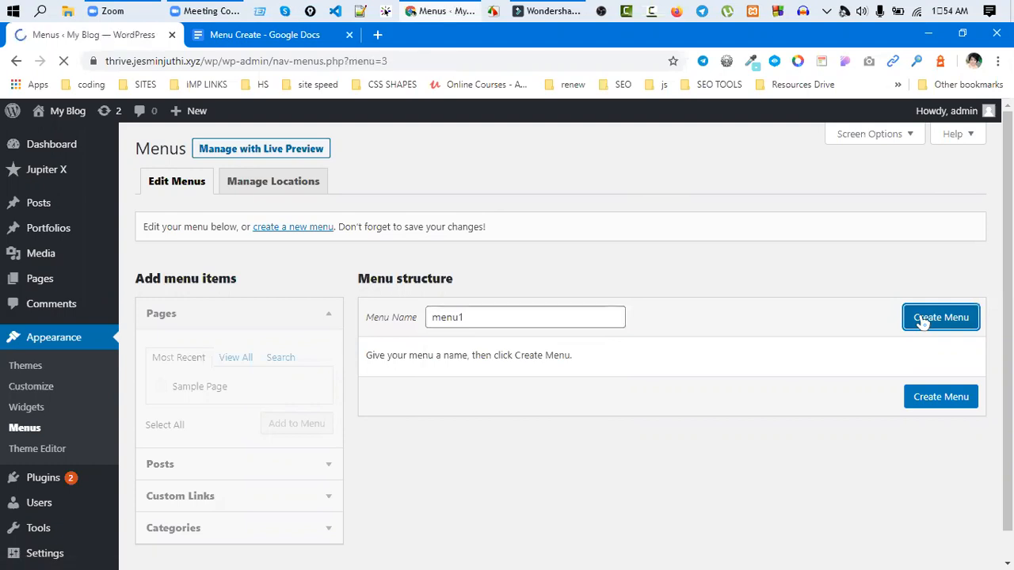
- Copy the heading "Add menu items" from the WordPress menu page and paste it at the end of the notes' second line
double_click(480, 331)
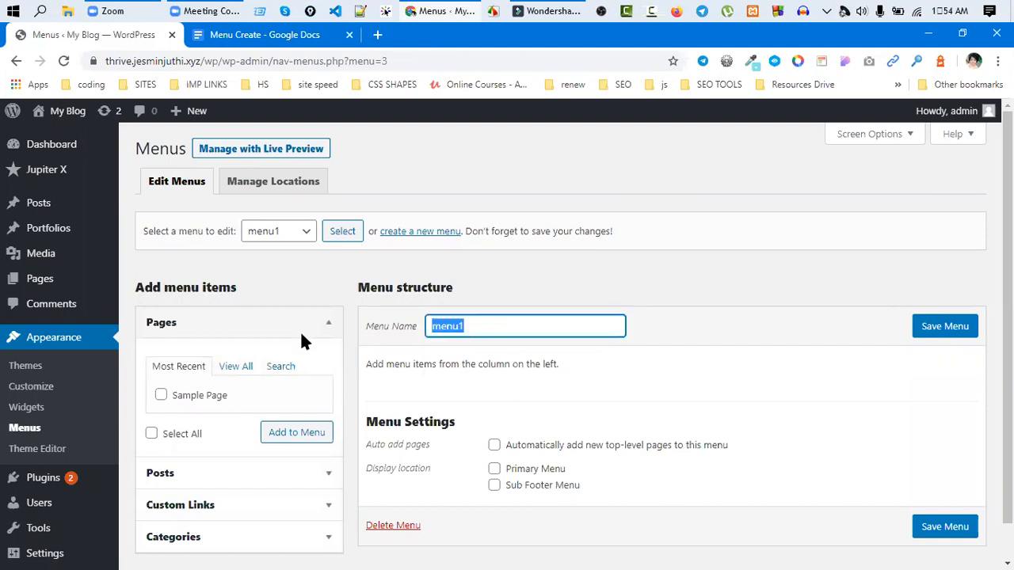
scroll(169, 282, "down", 1)
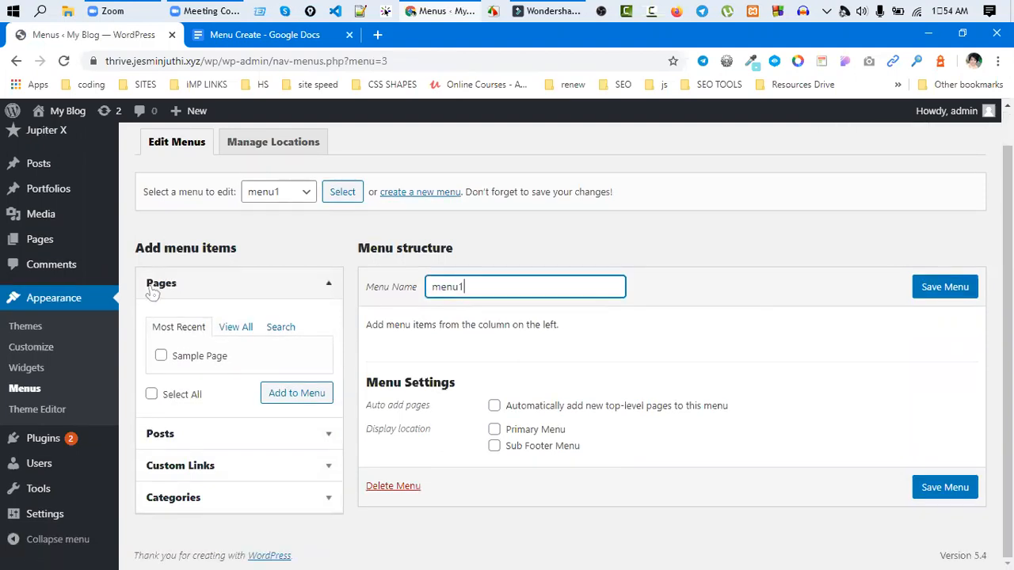
left_click(154, 290)
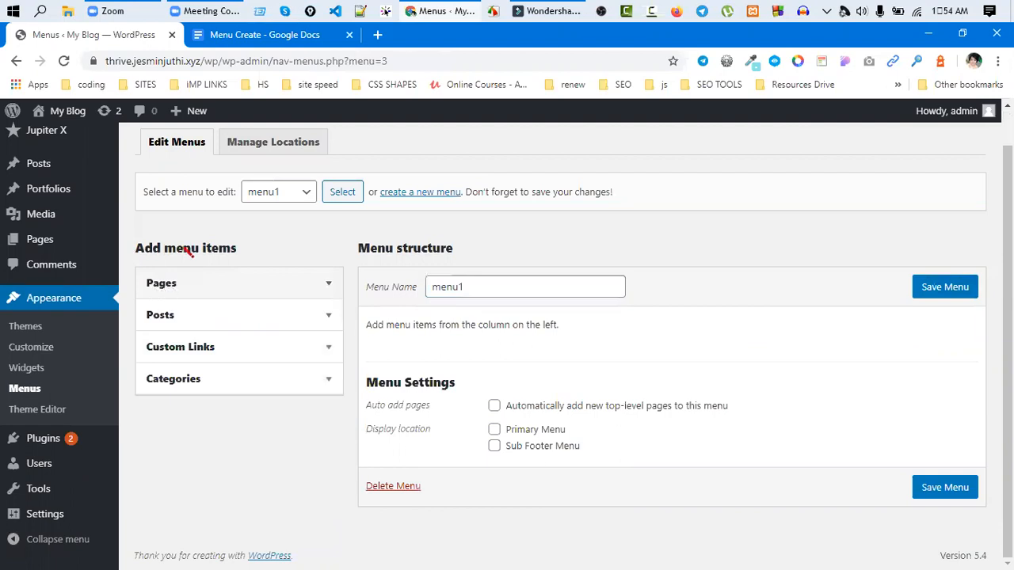
triple_click(237, 246)
left_click_drag(158, 239, 153, 236)
key("ctrl+c")
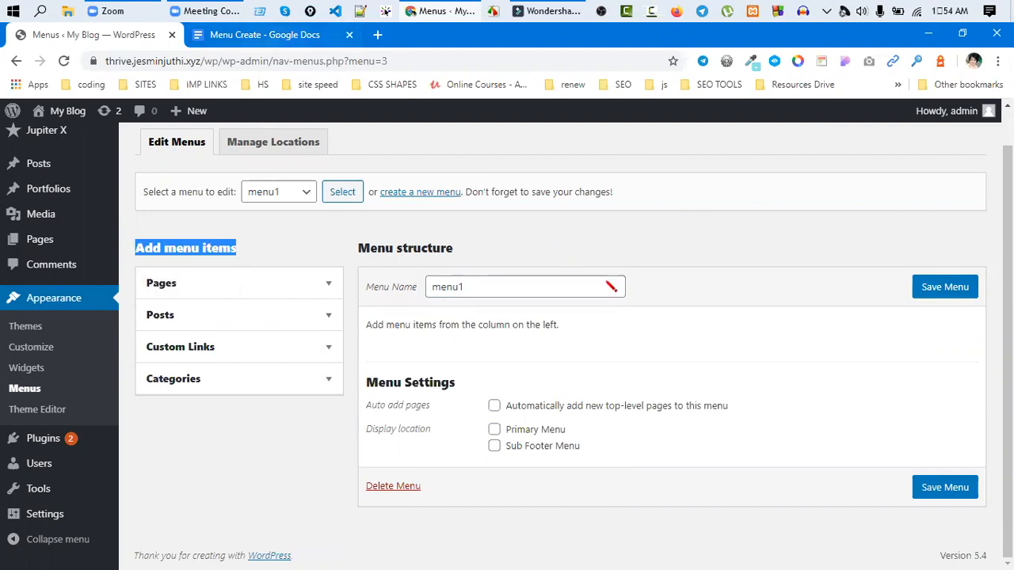
key("ctrl+Tab")
key("ctrl+v")
- Remove the bold formatting from the pasted "Add menu items" text and set its font size to 10
left_click_drag(563, 296, 654, 332)
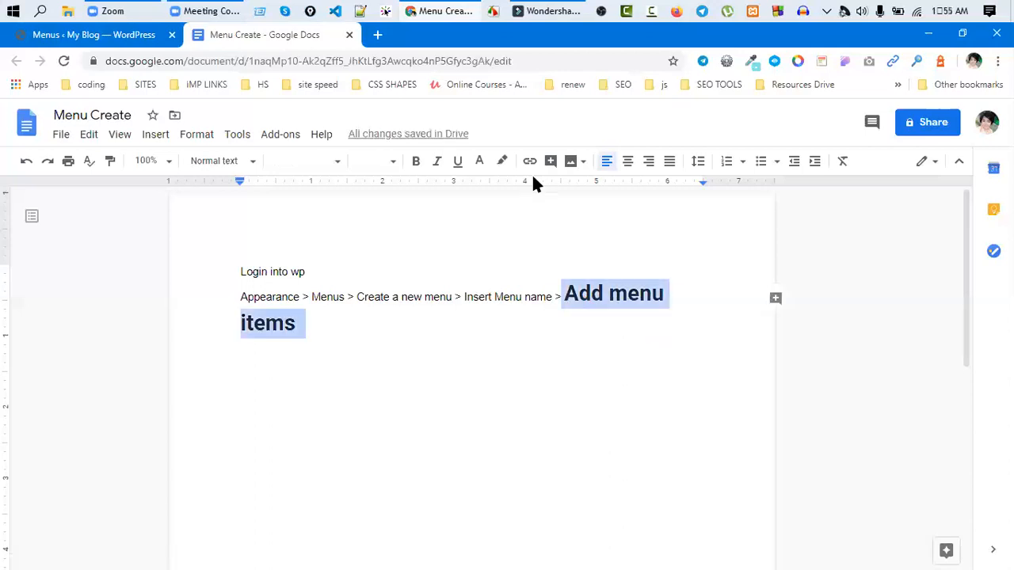
key("ctrl+b")
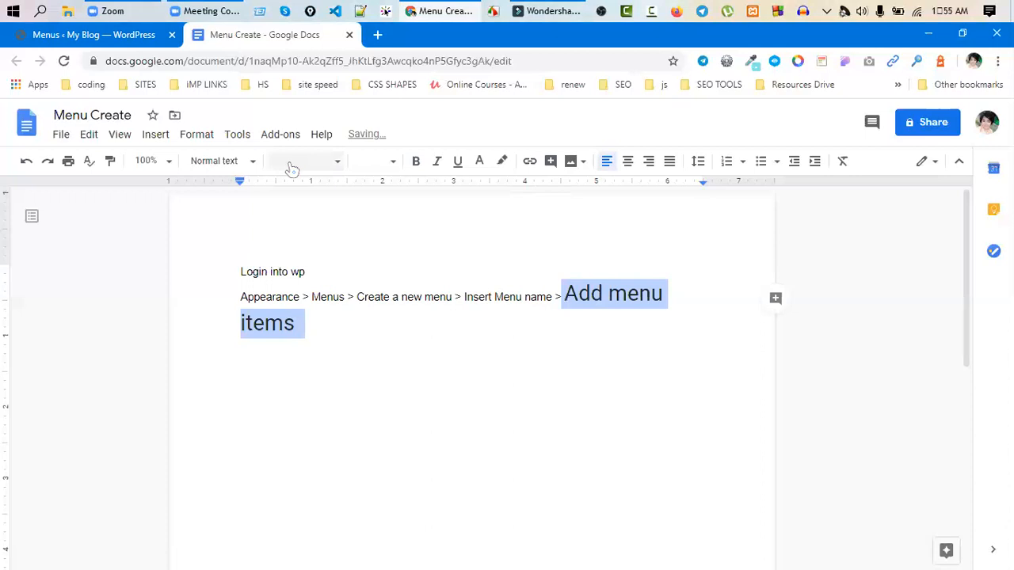
left_click(328, 166)
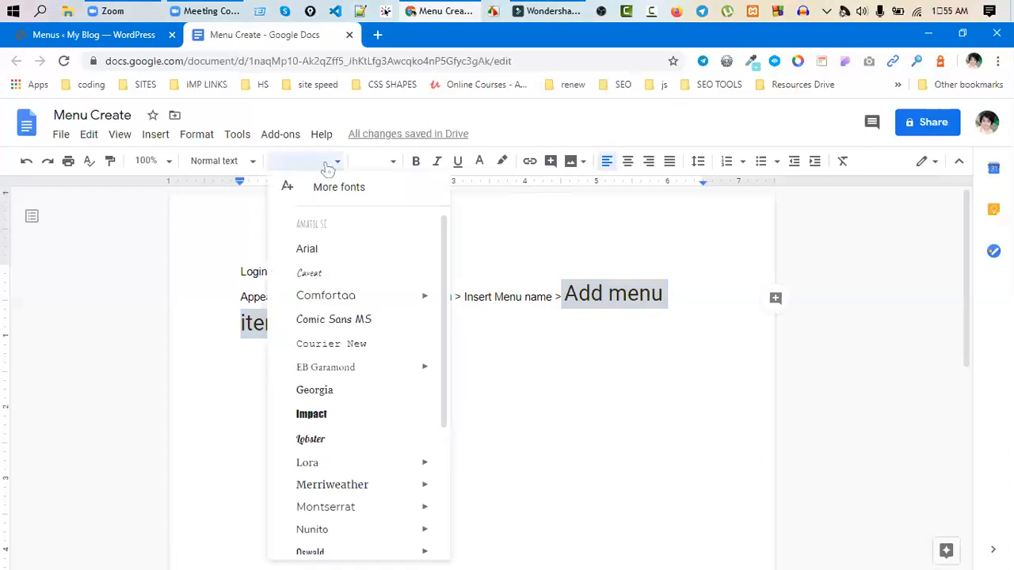
left_click(370, 161)
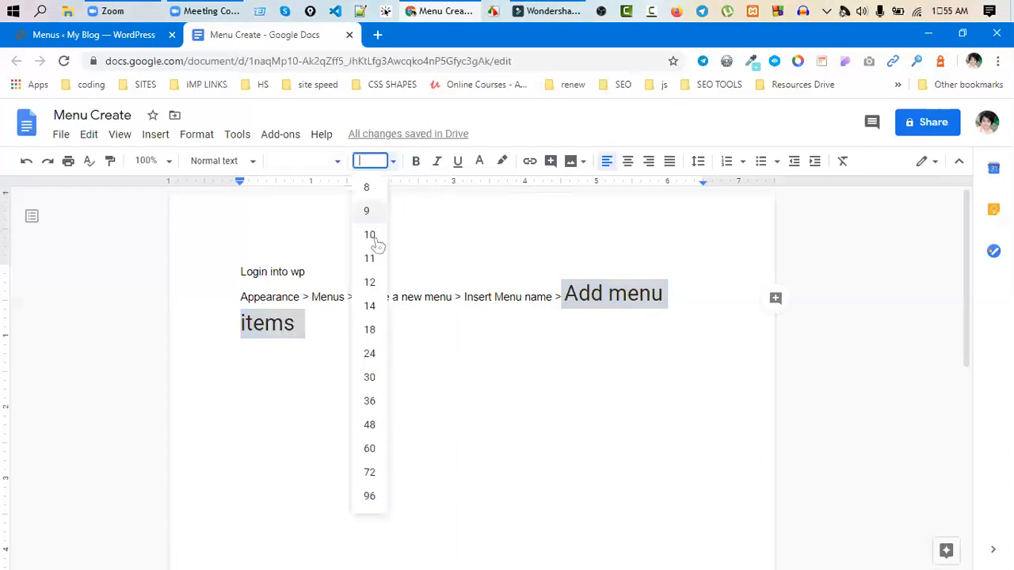
left_click(373, 237)
- Delete the empty line below "Add menu items" and append ">" after that text
double_click(660, 295)
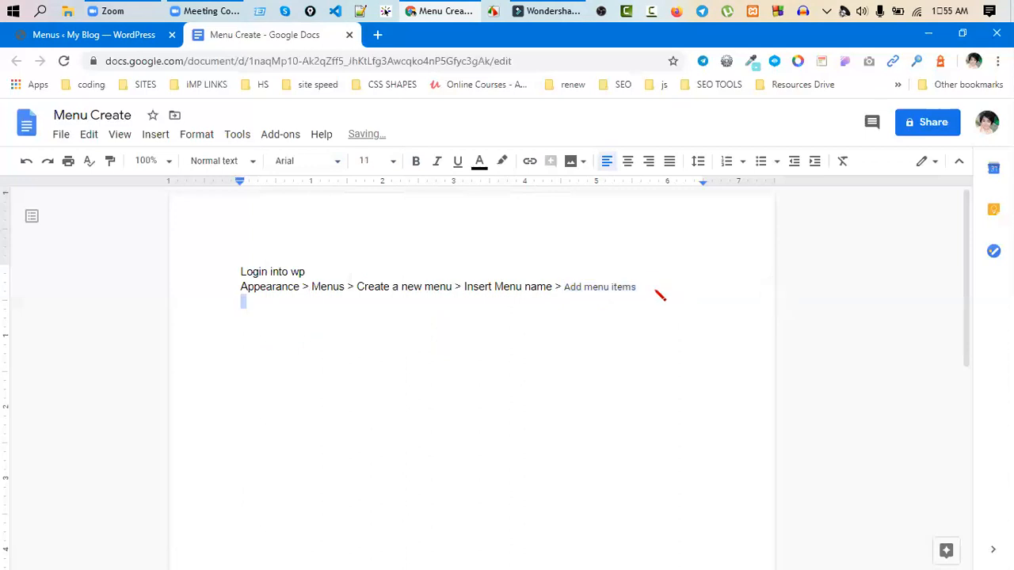
key("BackSpace")
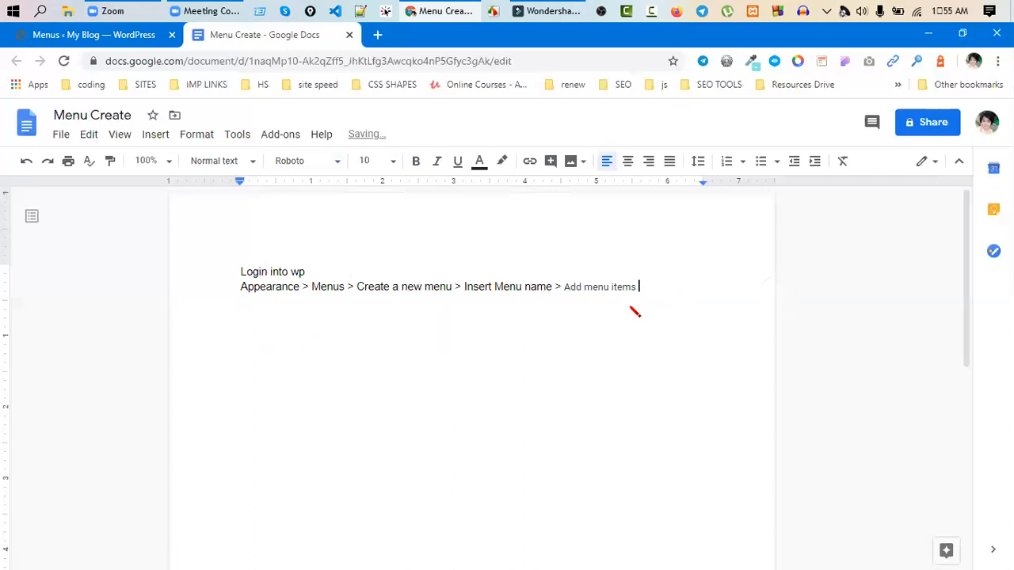
type(">")
key("Up")
- Examine the Categories and Custom Links options for adding menu items in WordPress, and return to the Google Docs notes
key("ctrl+Tab")
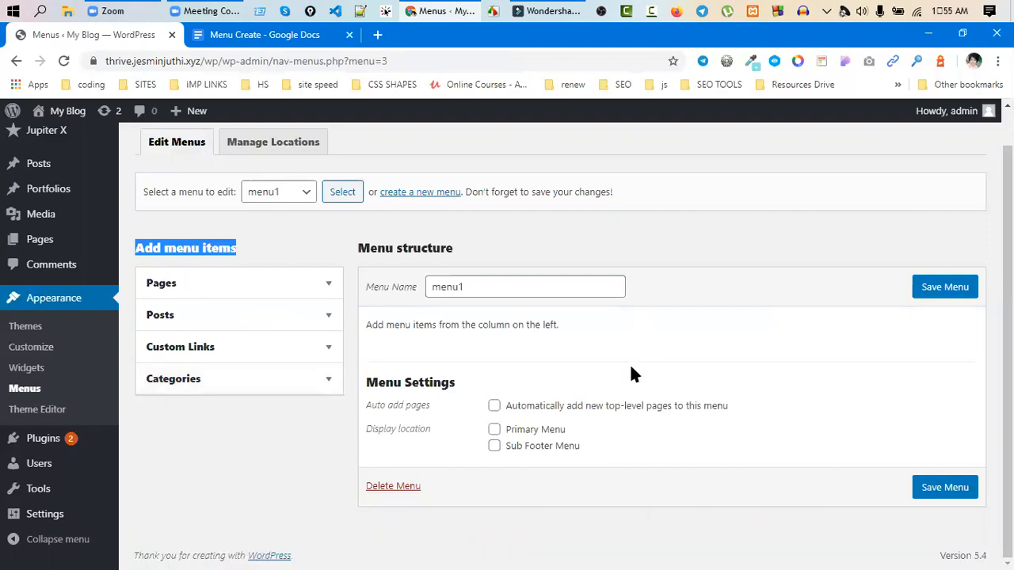
left_click(330, 386)
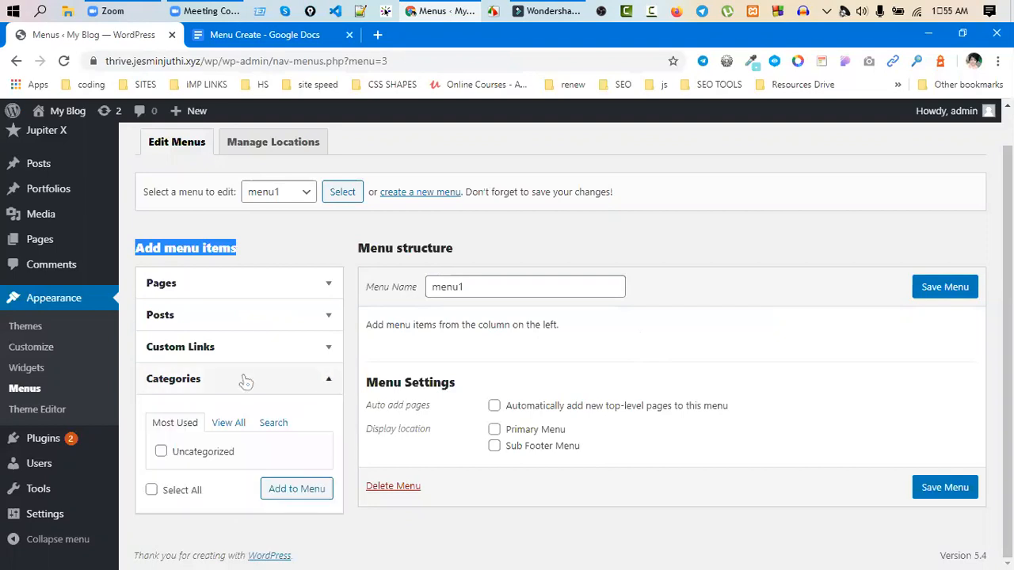
left_click(187, 381)
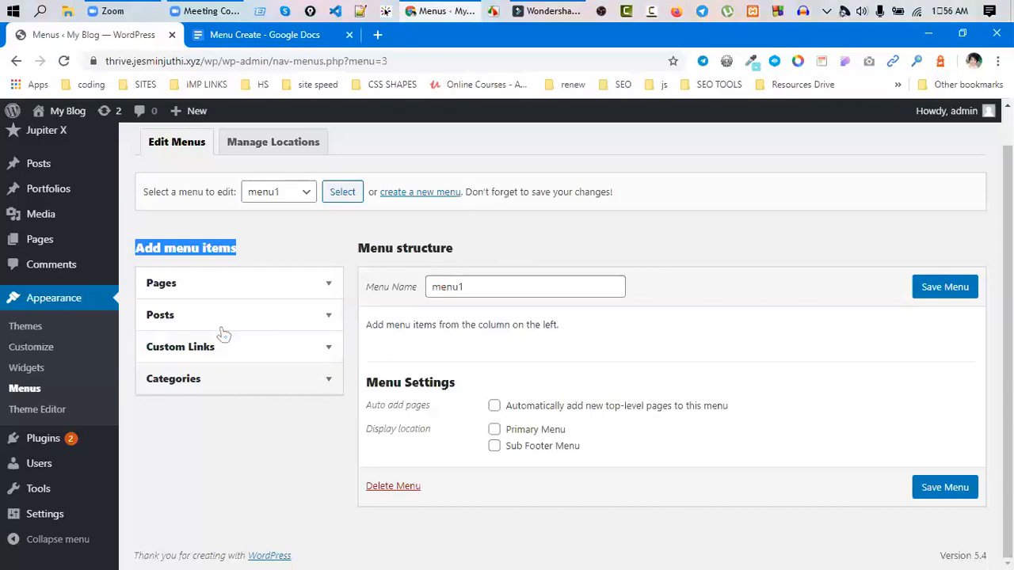
left_click(269, 349)
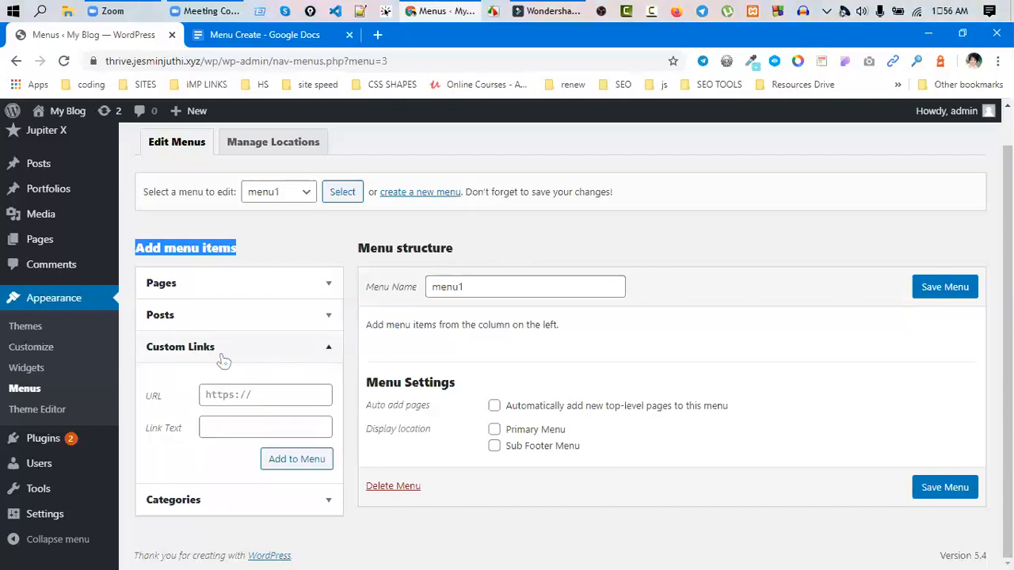
left_click(265, 35)
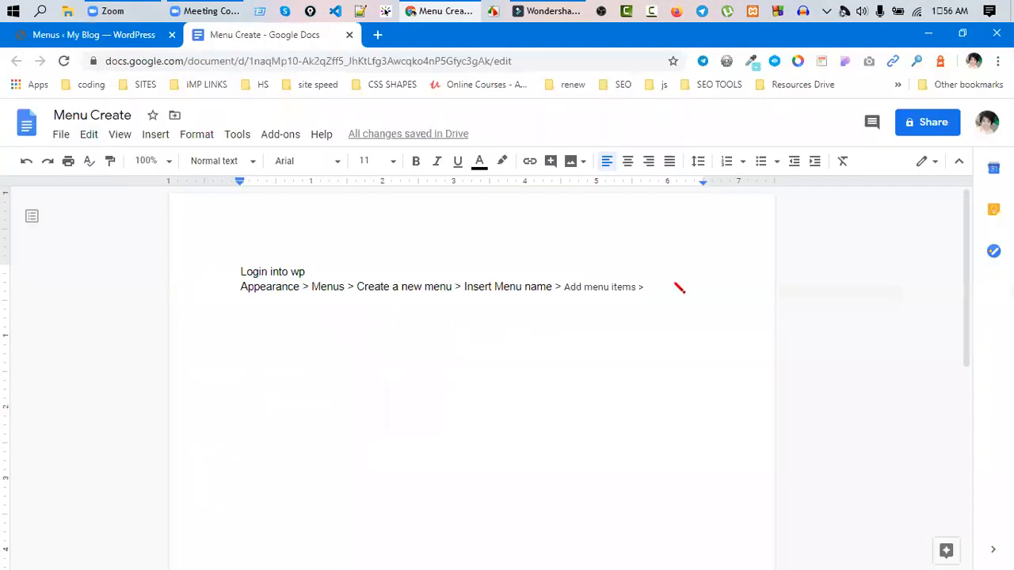
- Append "any you want" after "Add menu items >" in the second line of the Google Docs notes
type("any you want")
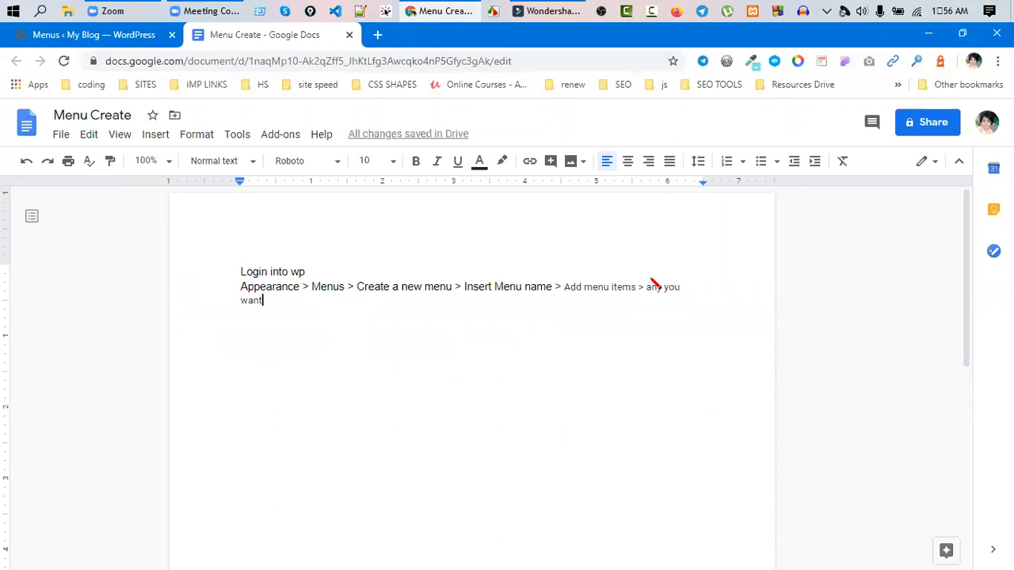
type(">")
left_click(104, 35)
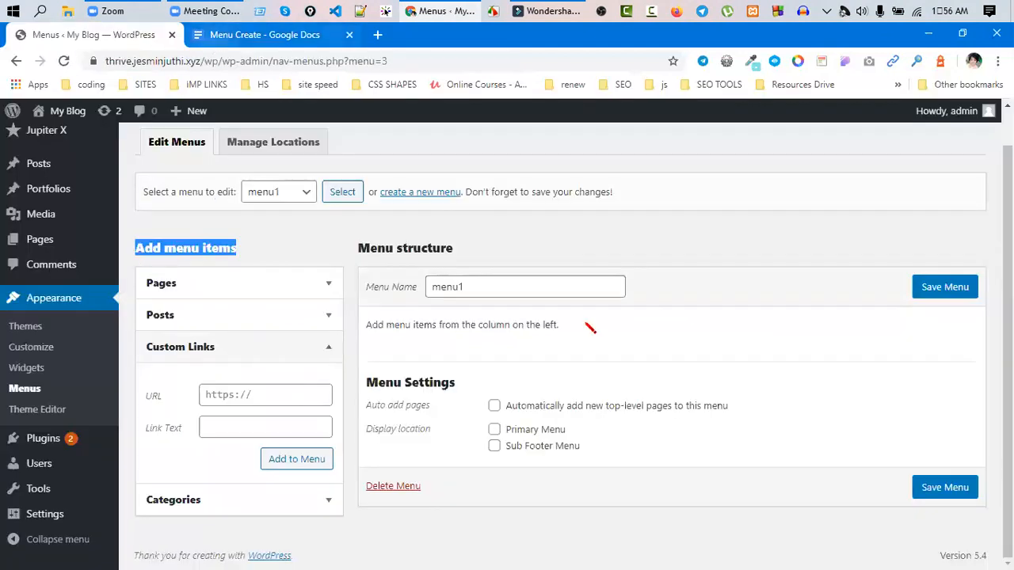
left_click(264, 35)
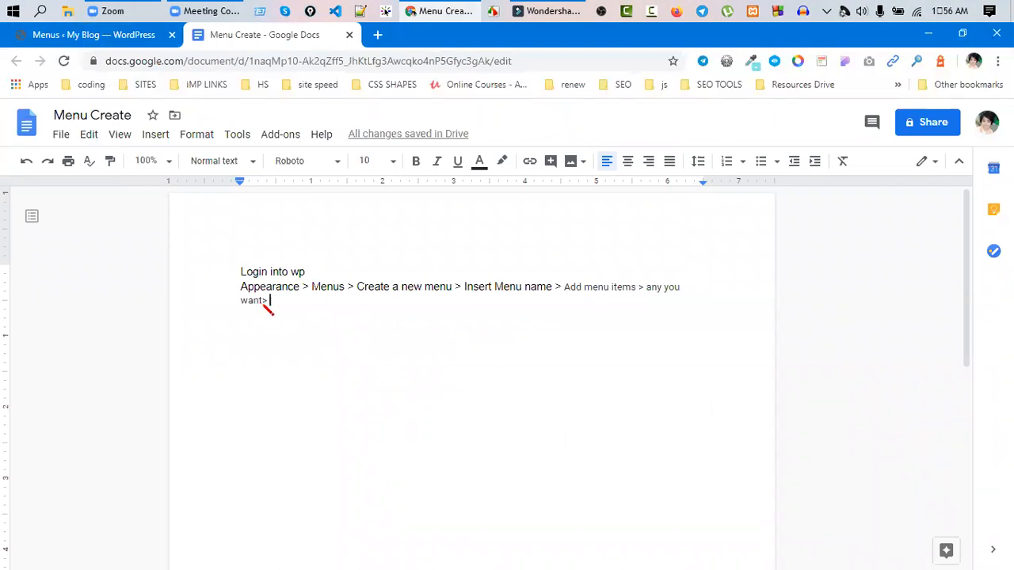
double_click(265, 303)
key("BackSpace")
- Set the font size of the notes' whole second line, from "Appearance" to "any you want", to 18
key("ctrl+shift+Home")
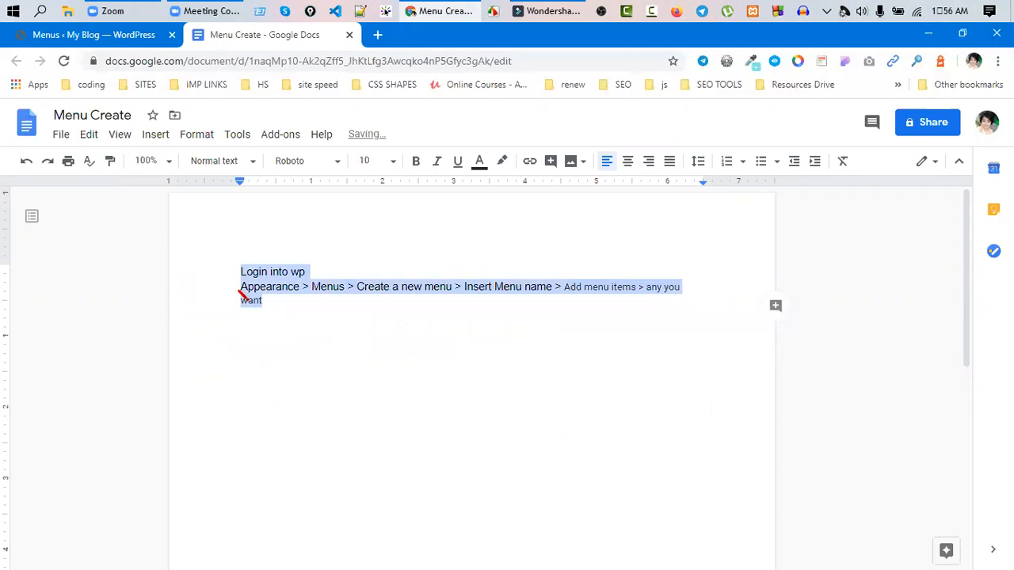
key("shift+Down")
left_click(392, 162)
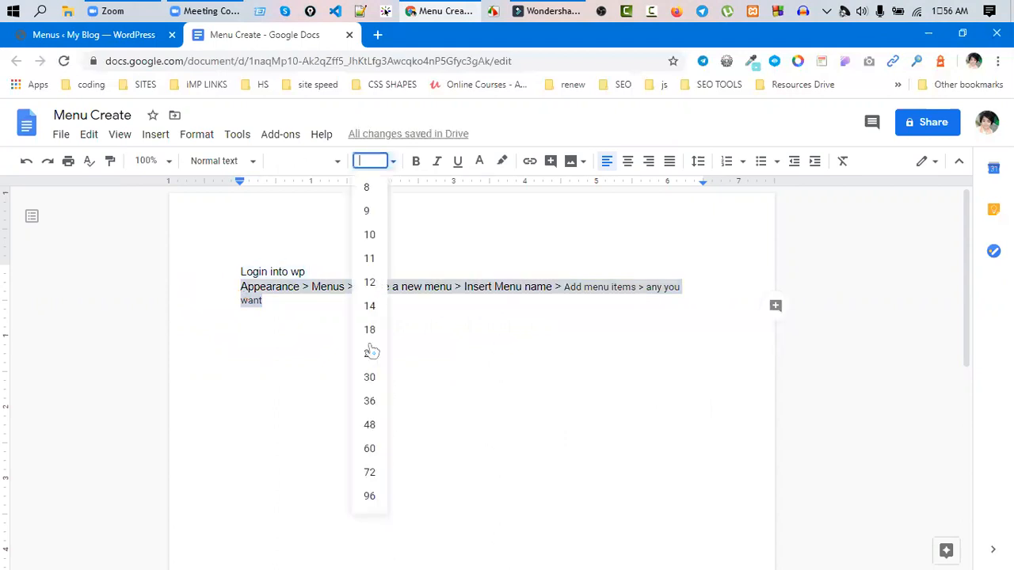
left_click(370, 352)
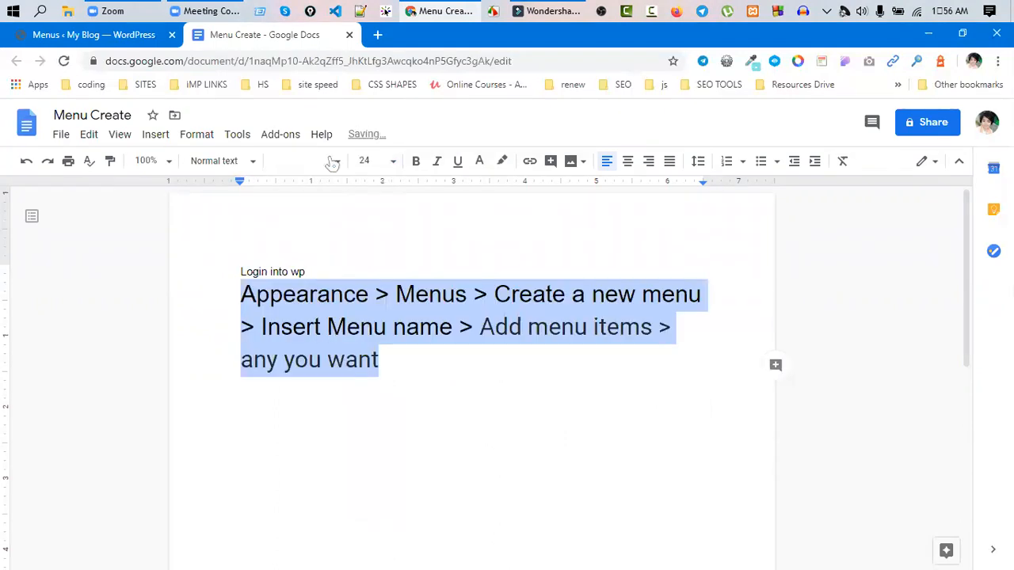
left_click(393, 162)
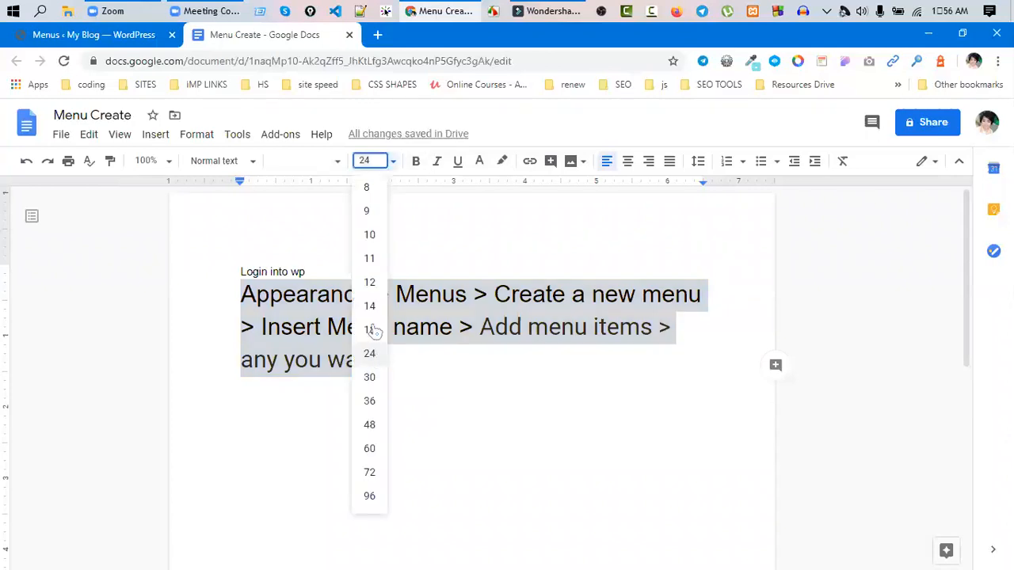
key("ctrl+2")
- Set the font size of the first line, "Login into wp", to 14
left_click_drag(316, 271, 219, 271)
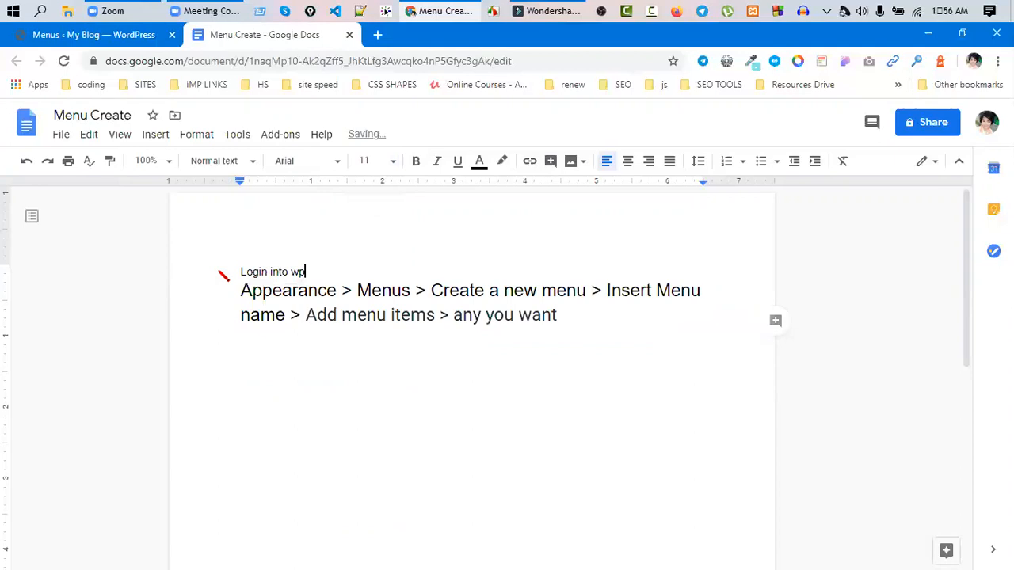
left_click(392, 161)
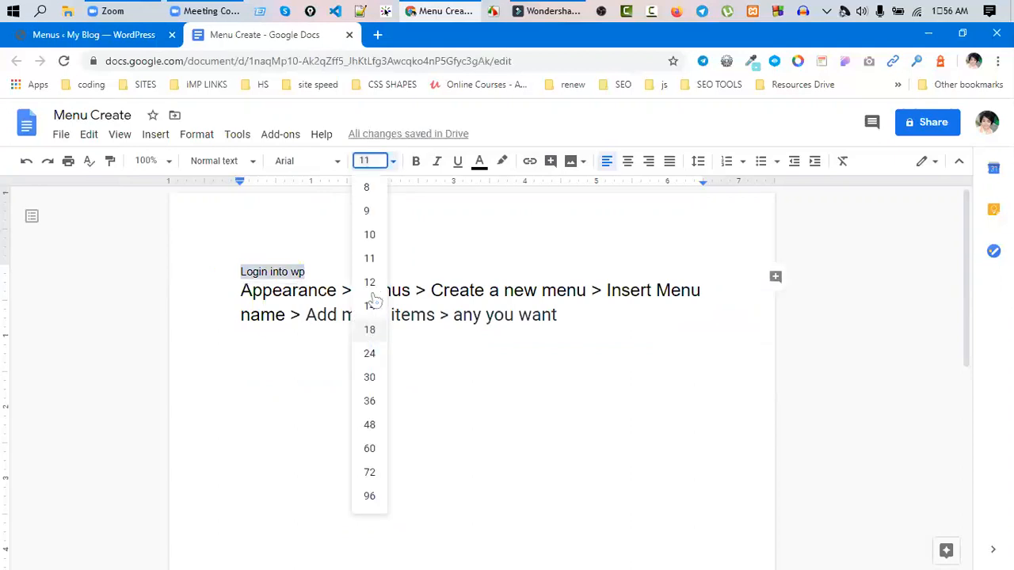
left_click(371, 307)
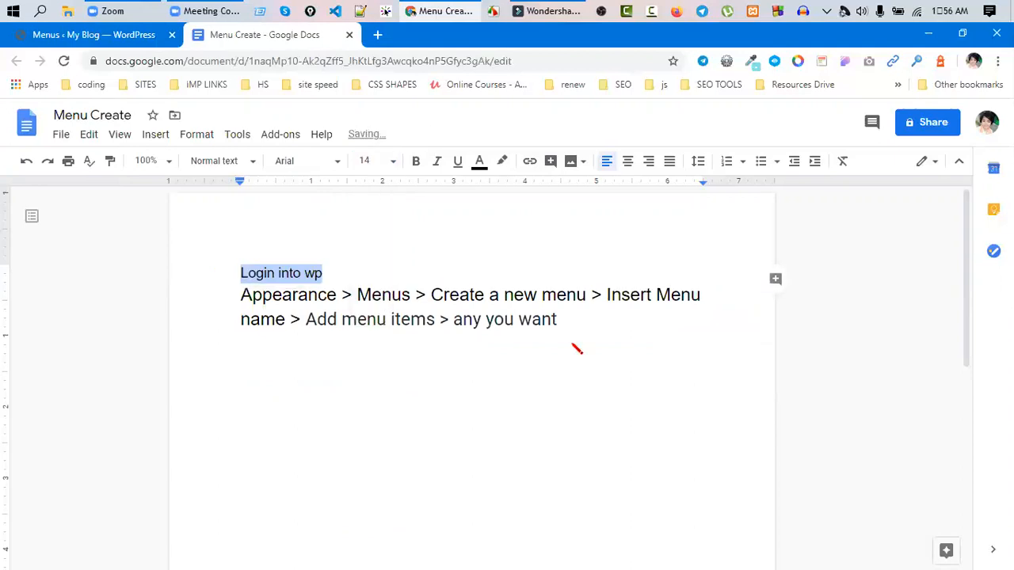
- Change the text color of the whole "Appearance > Menus > ... > any you want" line to dark red
left_click_drag(559, 346, 546, 305)
left_click(563, 315)
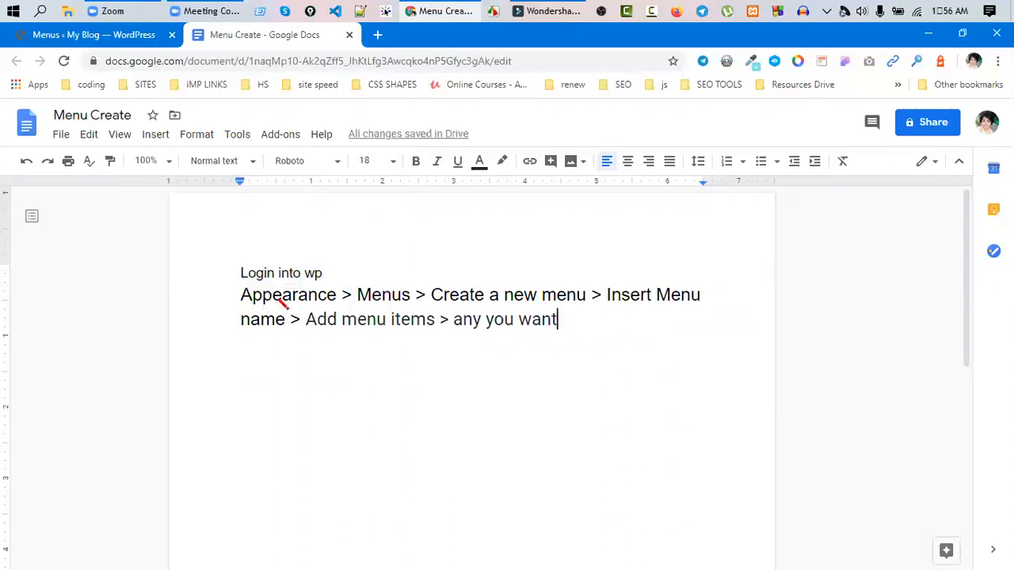
left_click(241, 295, "shift")
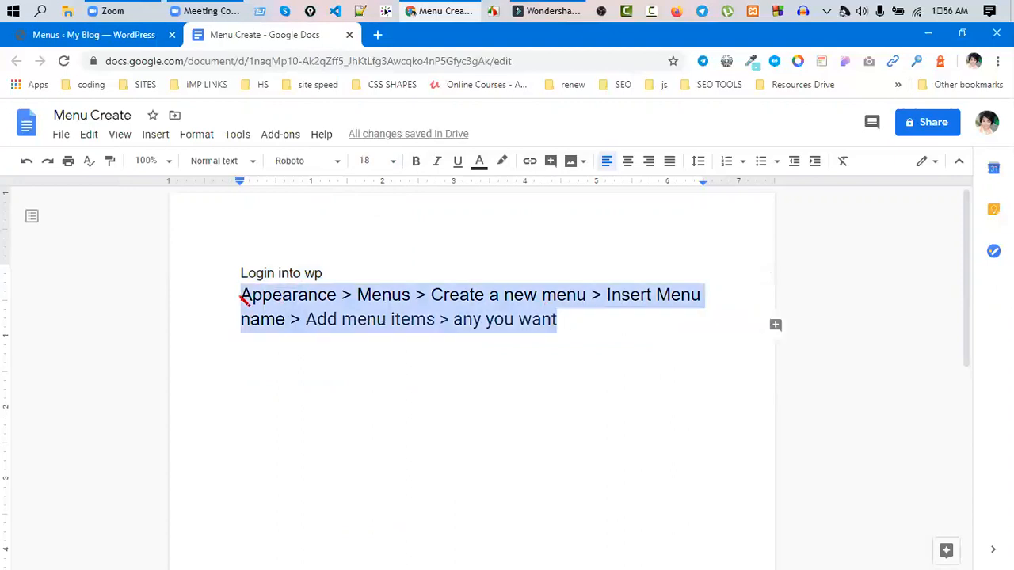
left_click(479, 161)
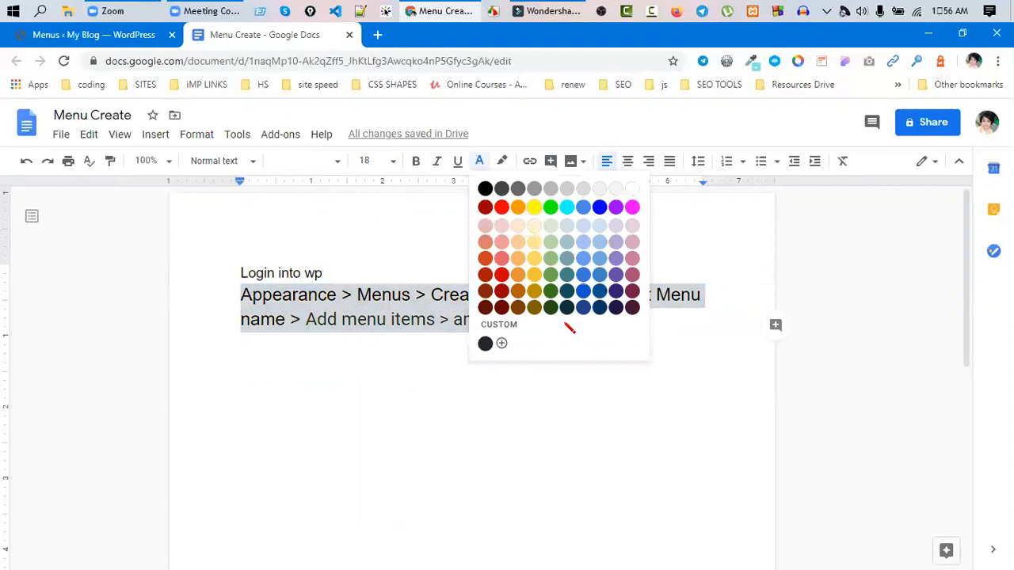
left_click(534, 207)
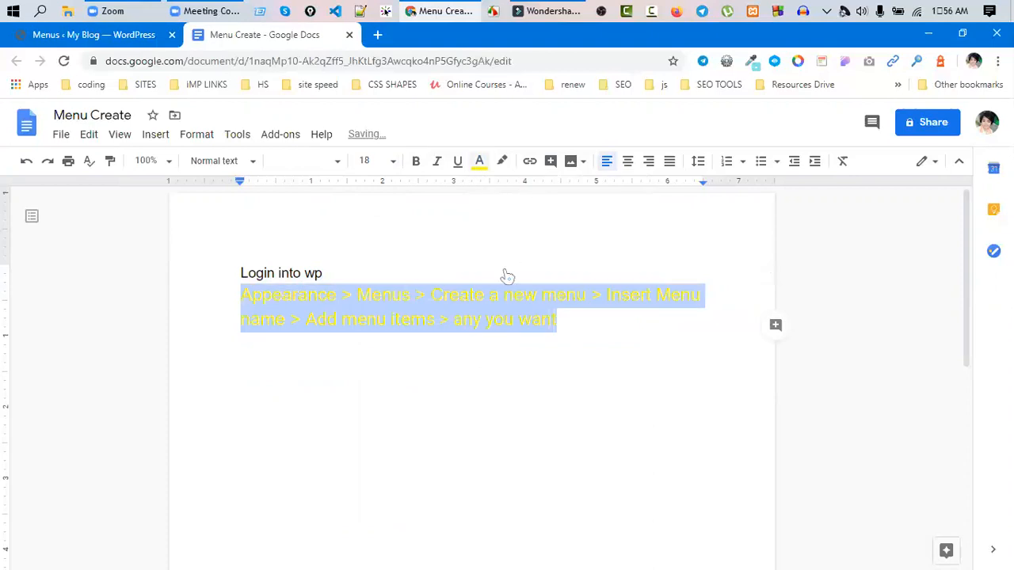
left_click(480, 161)
left_click(499, 286)
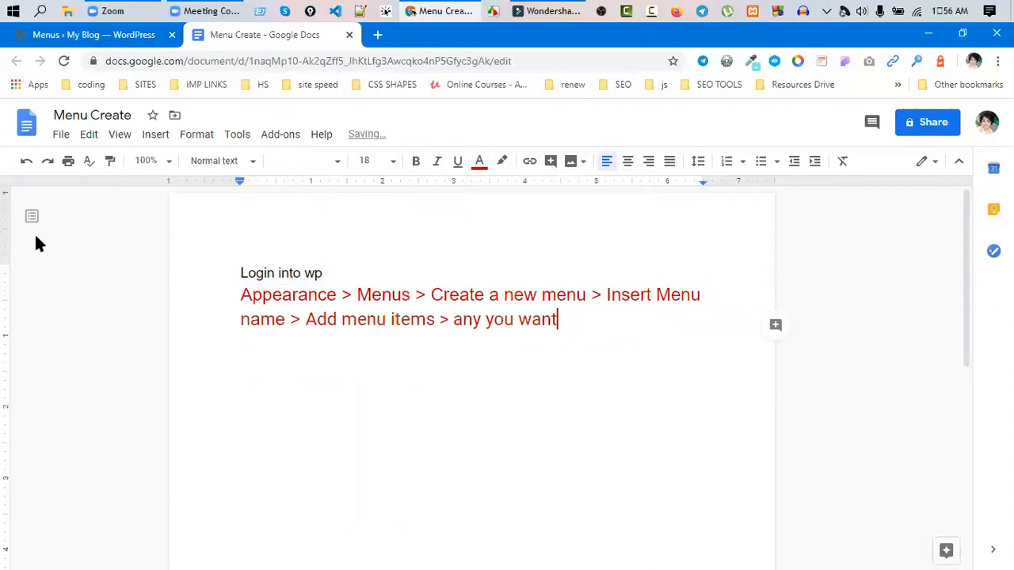
- Switch to the WordPress menu page and examine the URL and Link Text fields for adding a custom link
key("ctrl+Tab")
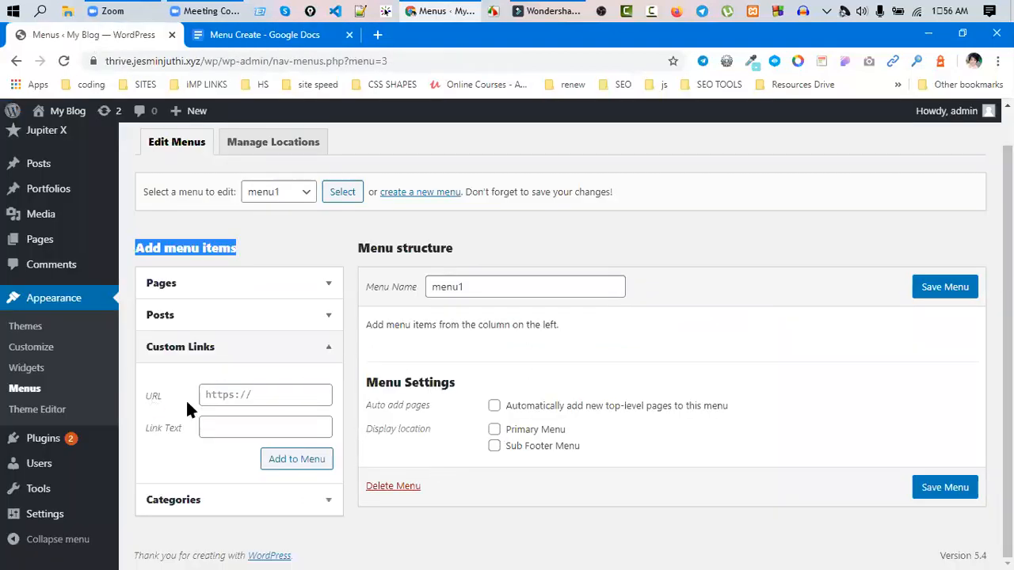
left_click(150, 405)
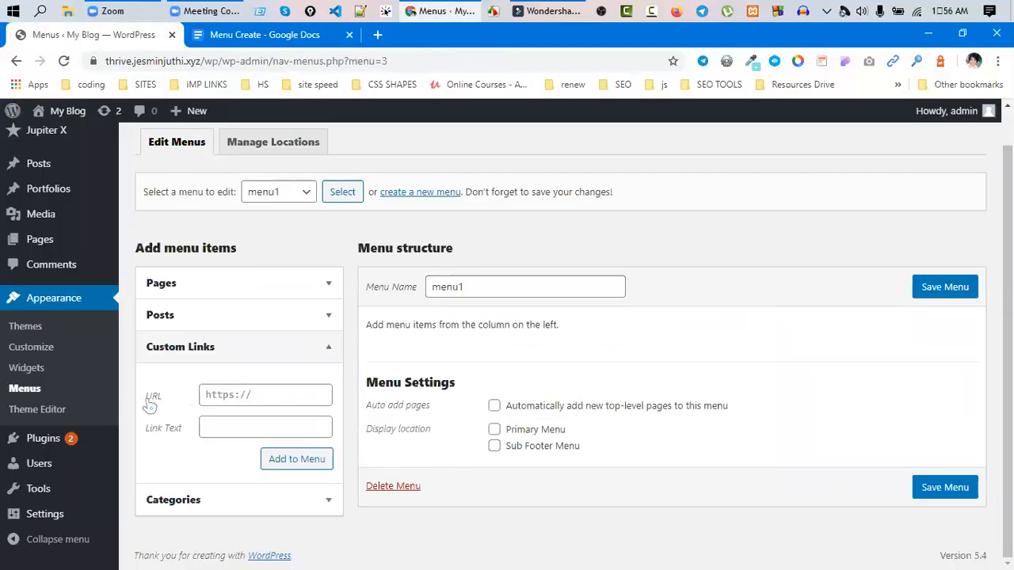
left_click(153, 396)
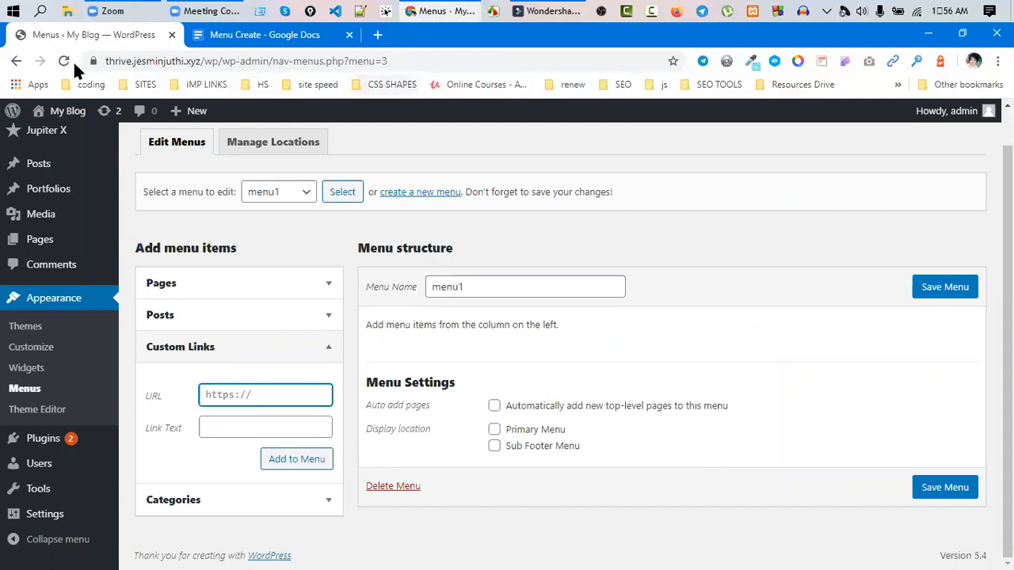
key("ctrl+l")
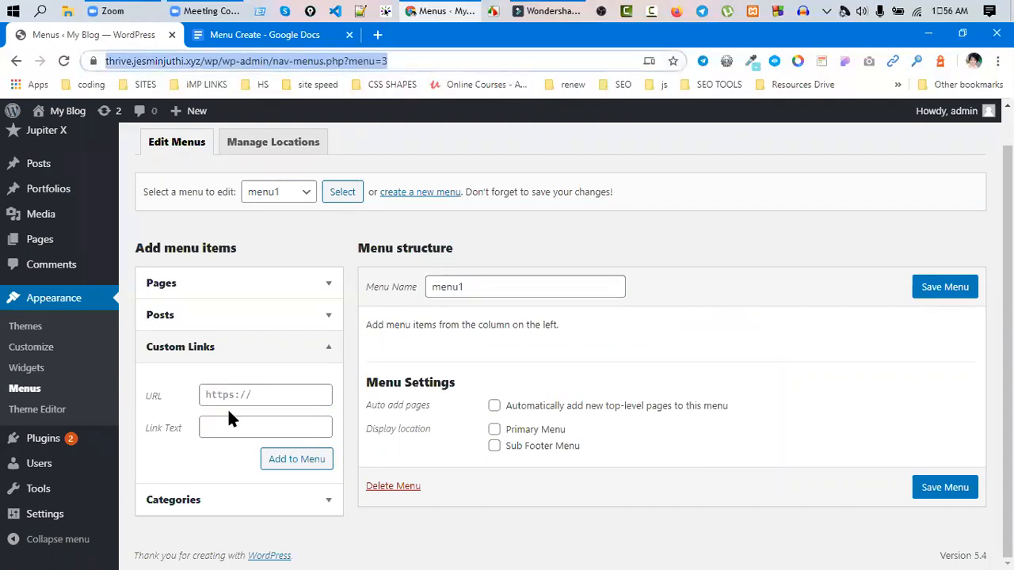
left_click(270, 395)
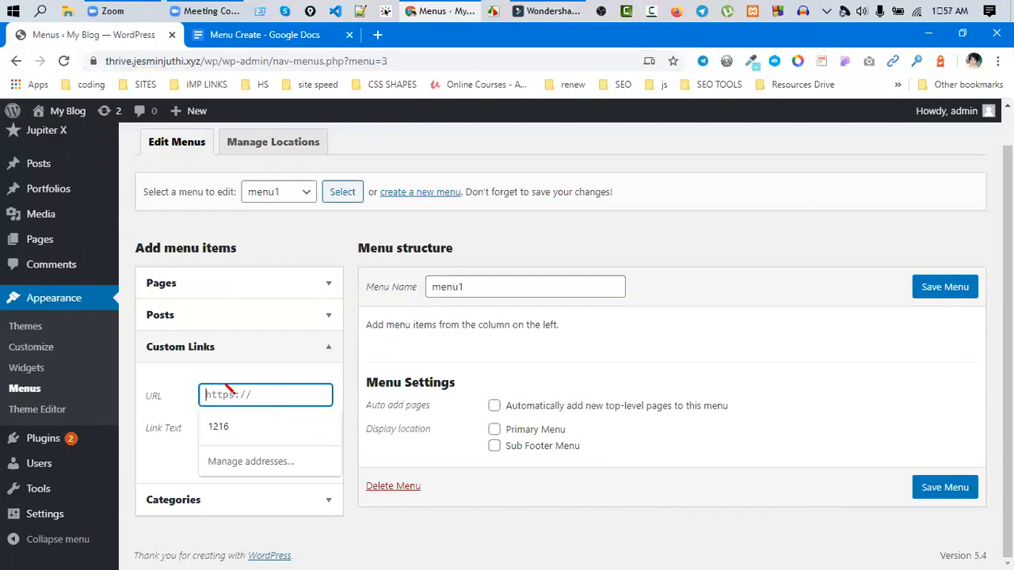
left_click(498, 550)
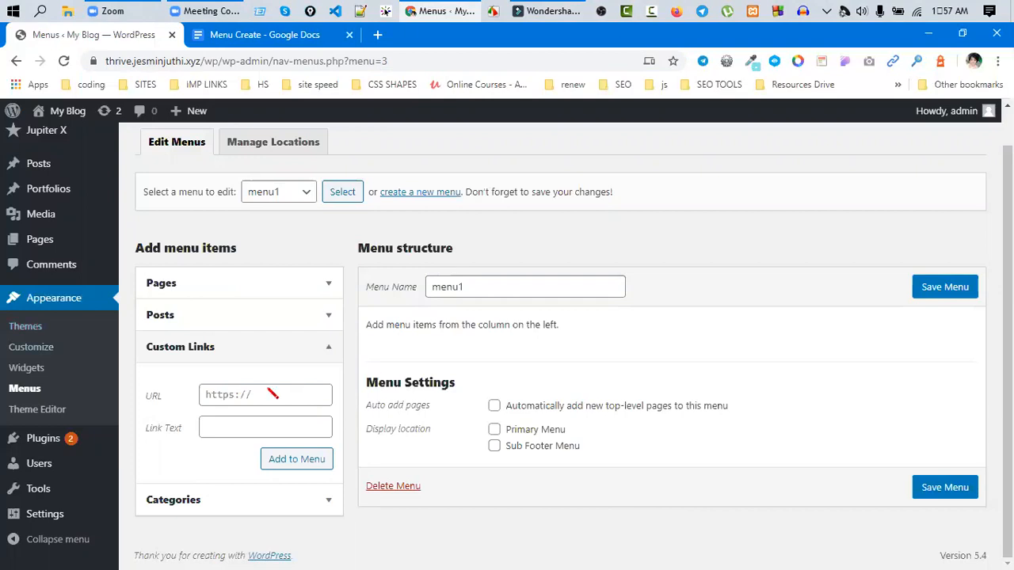
left_click(270, 394)
left_click(243, 439)
left_click(243, 426)
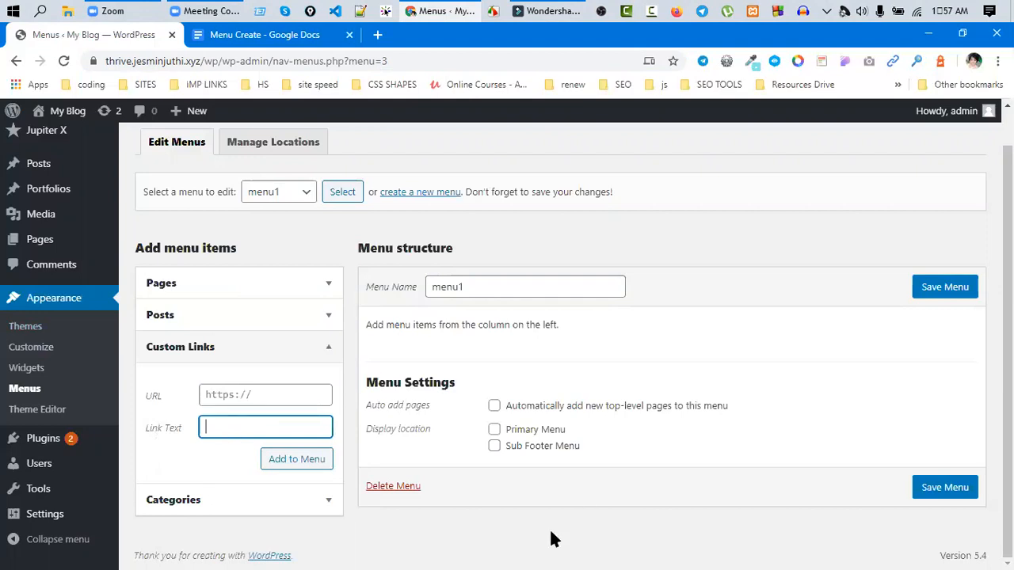
- Add a custom link to menu1 with the URL "#" and the link text "Home"
left_click(247, 400)
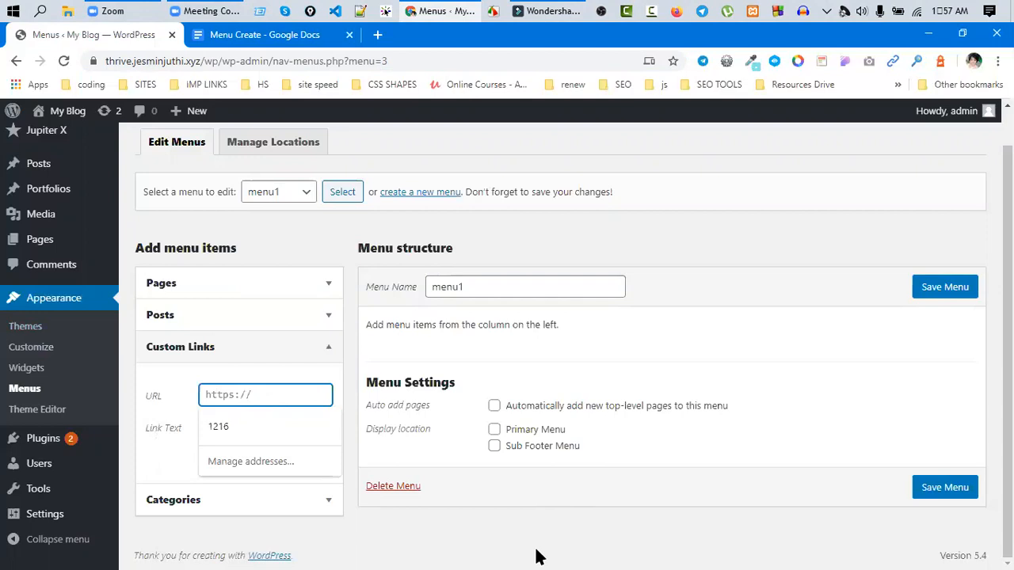
type("#")
left_click(237, 428)
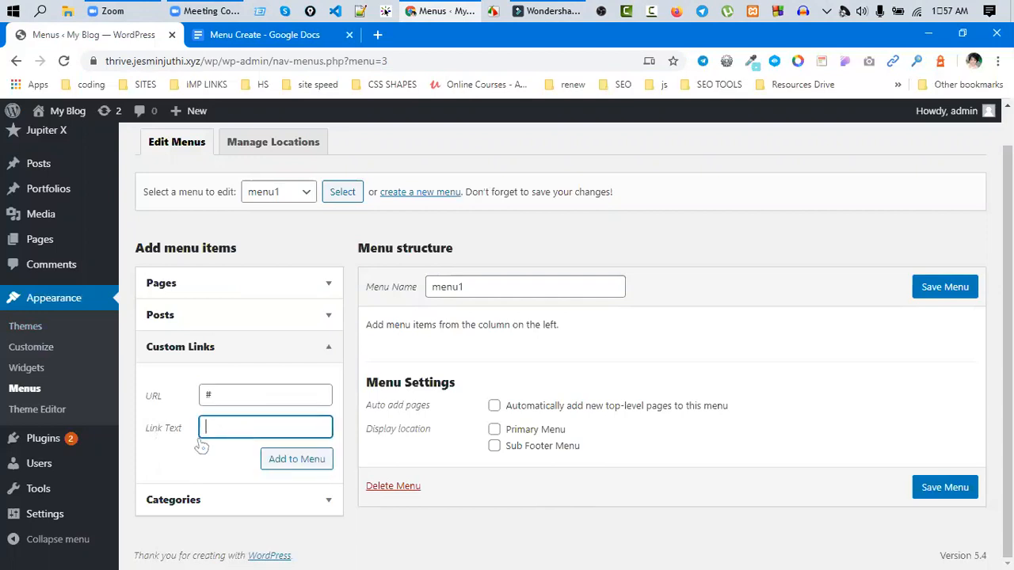
type("Home")
left_click(301, 467)
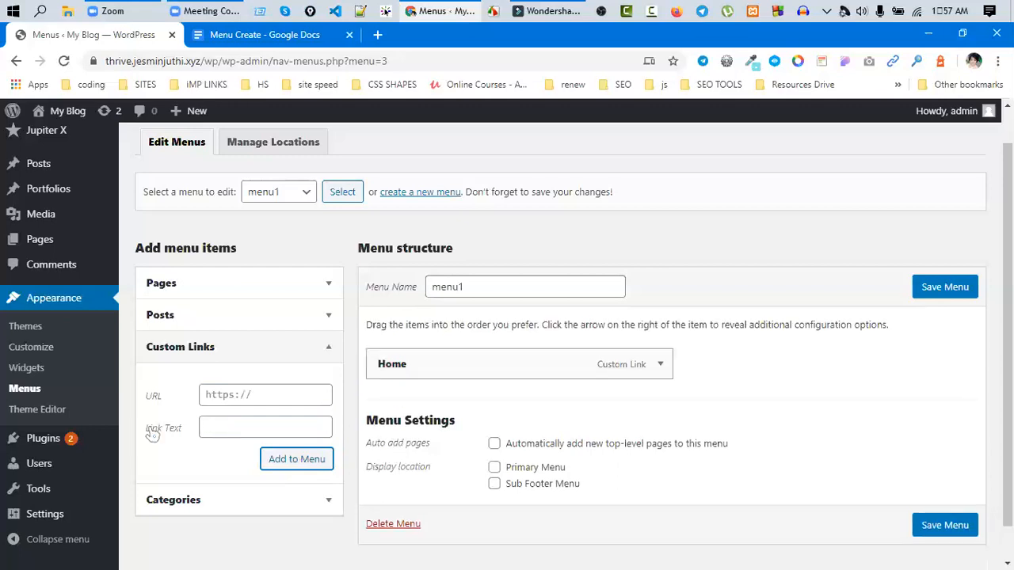
- Examine the URL and navigation label in the Home menu item's settings, and collapse the item again
left_click(382, 369)
left_click(660, 365)
left_click(661, 366)
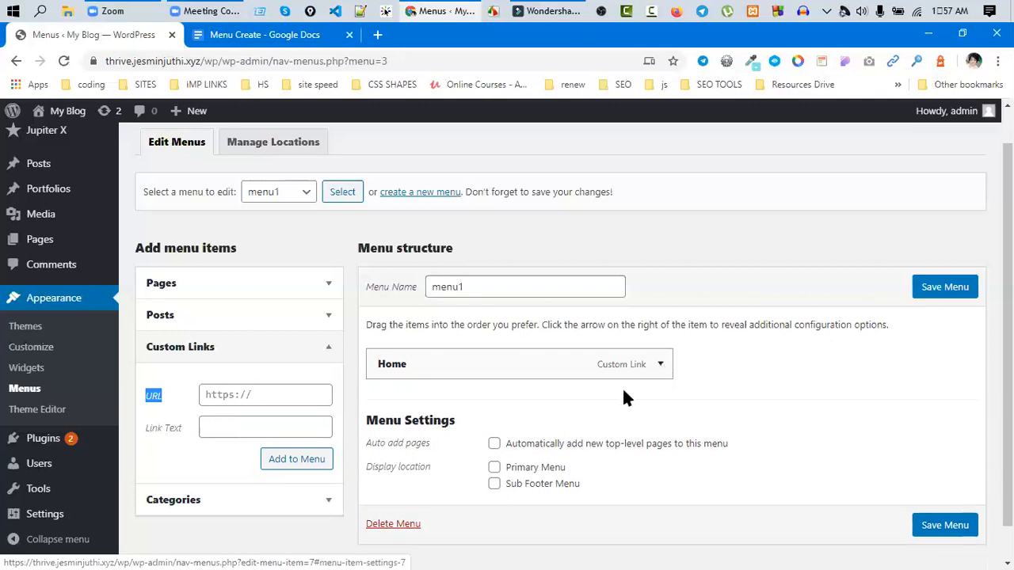
left_click(418, 354)
scroll(437, 343, "down", 1)
double_click(437, 343)
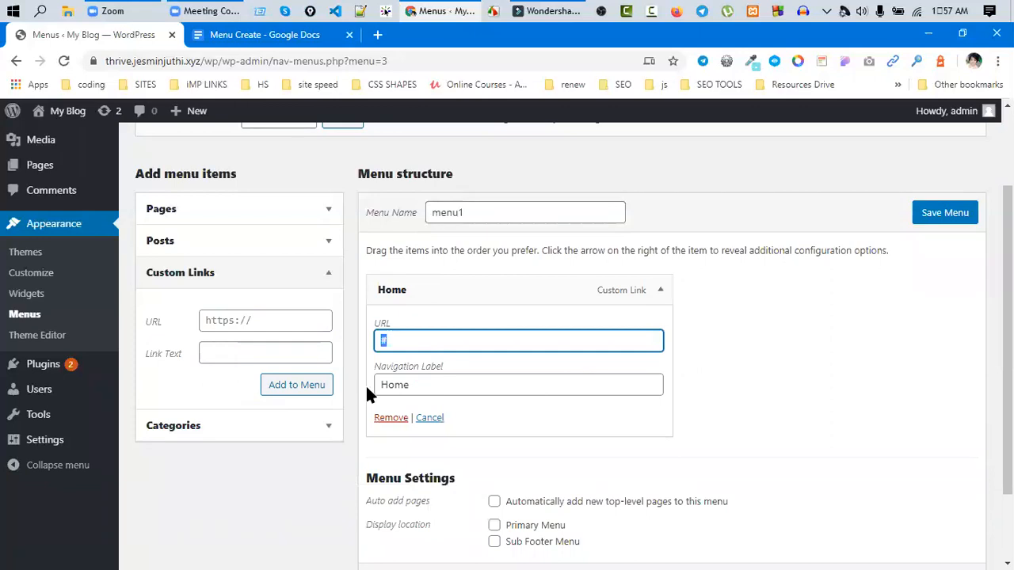
double_click(430, 390)
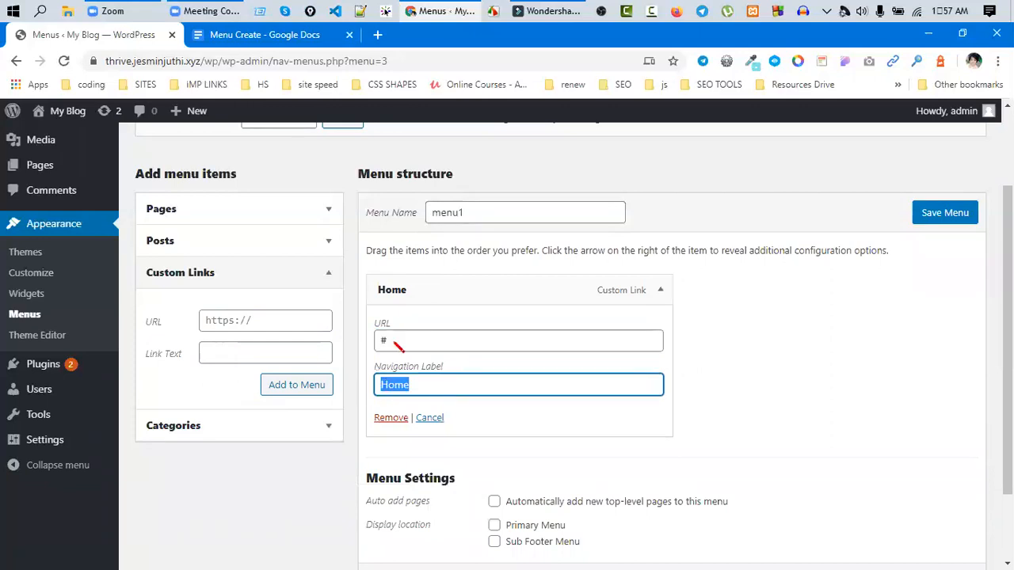
double_click(441, 342)
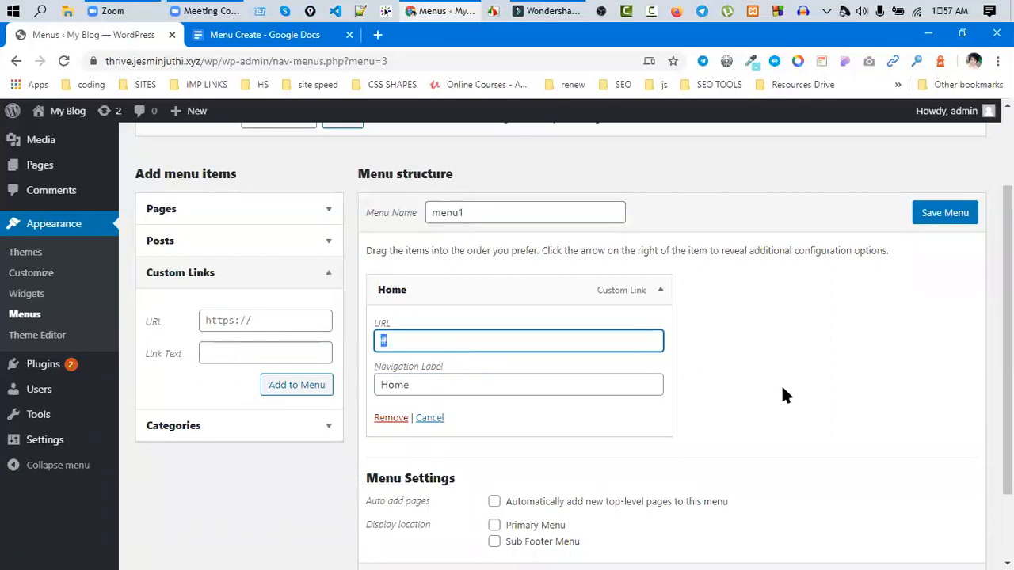
left_click(661, 291)
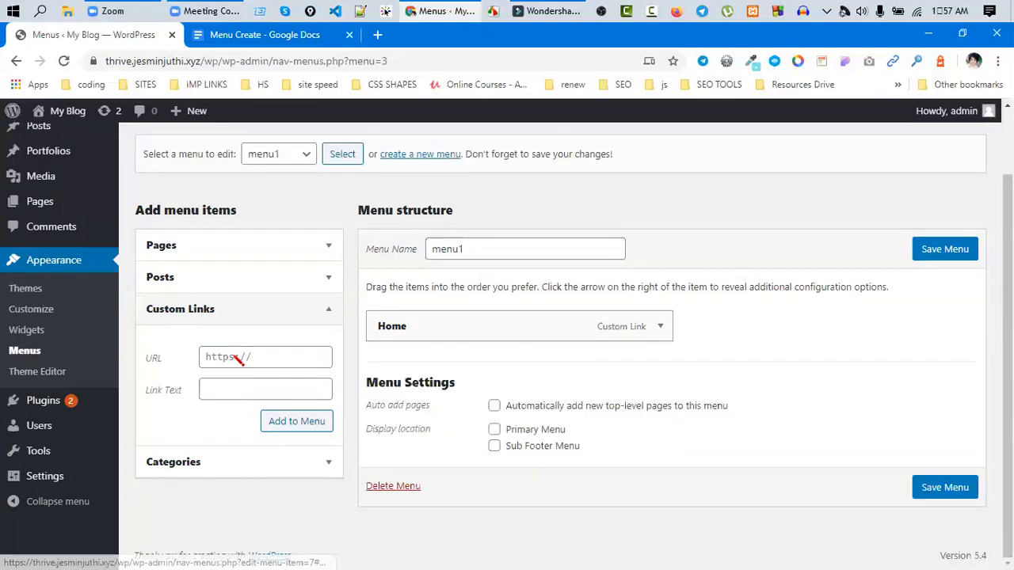
- Add a second custom link to menu1 with the URL "#" and the link text "About"
left_click(238, 358)
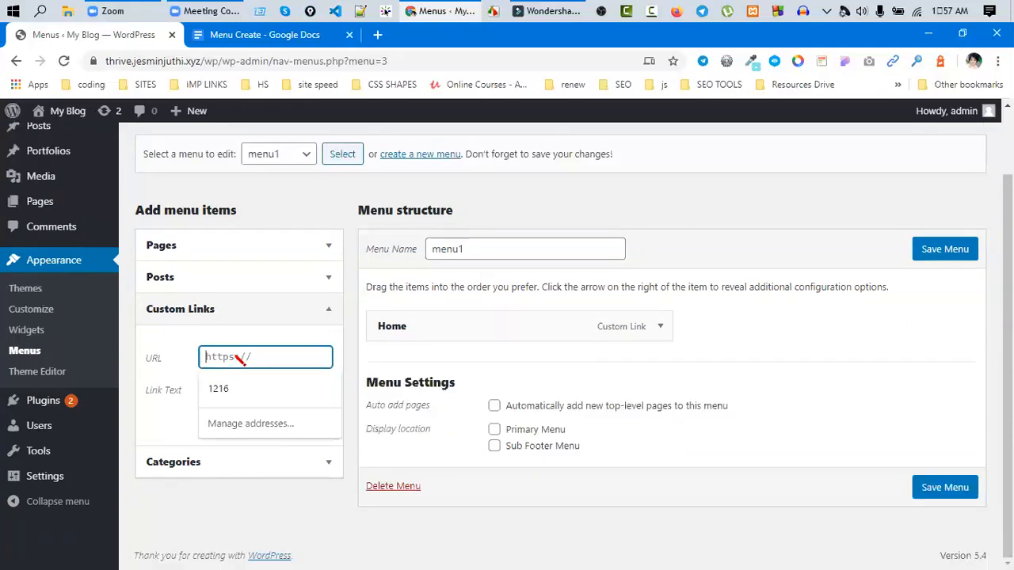
type("#")
left_click(418, 557)
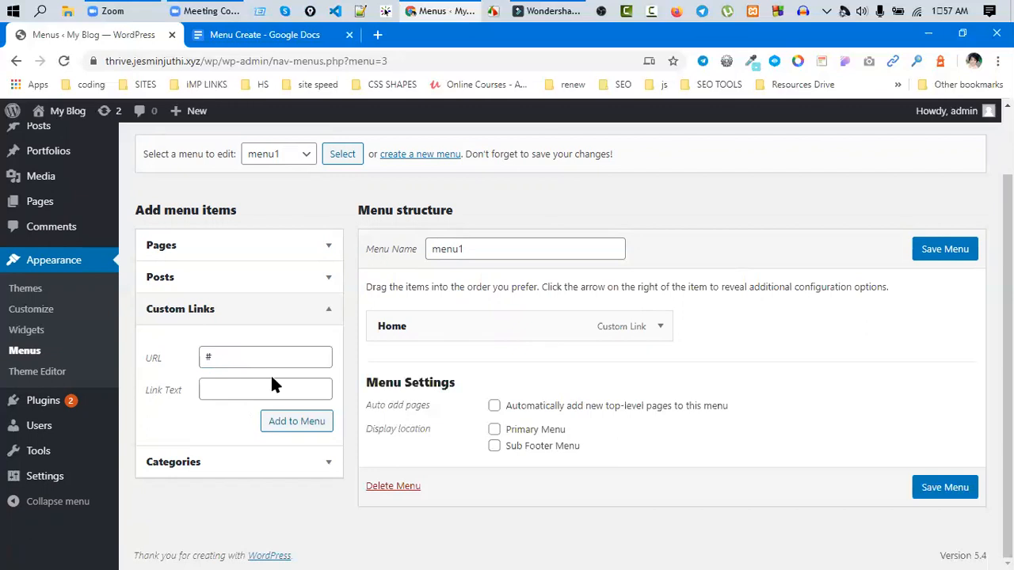
left_click(281, 392)
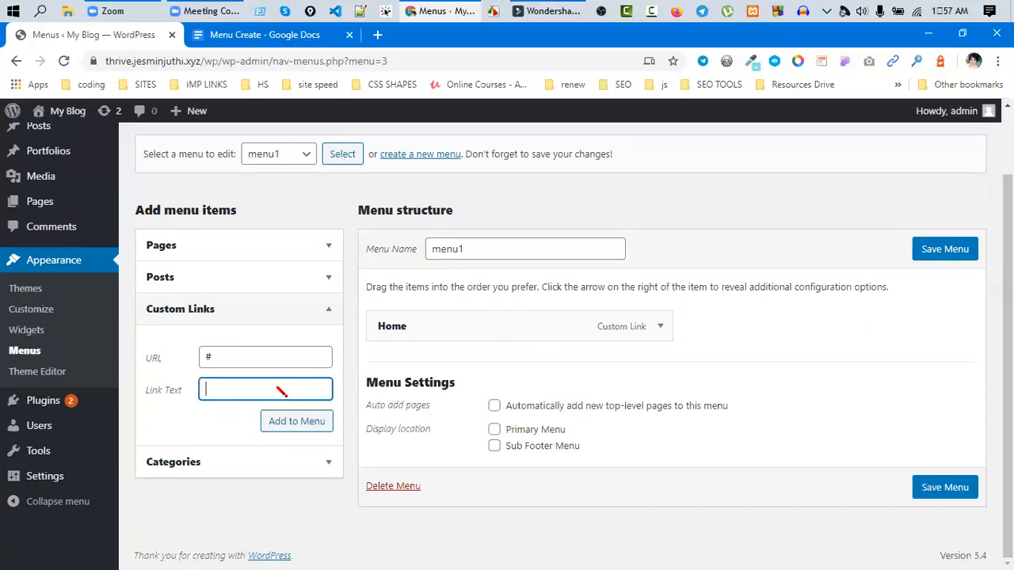
type("Abiy")
key("BackSpace")
key("BackSpace")
type("out")
left_click(296, 422)
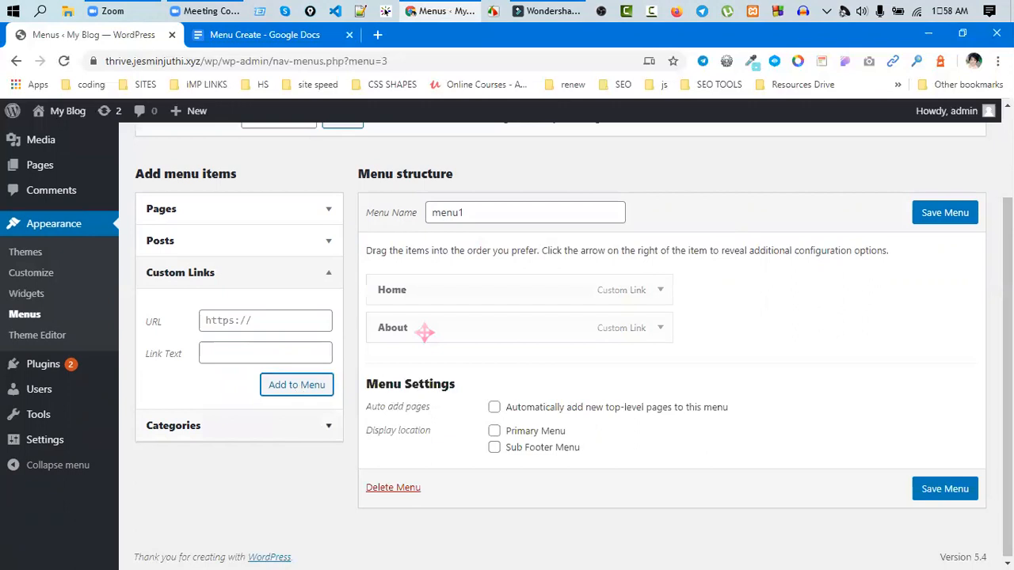
- Add a third custom link to menu1 with the URL "#" and the link text "Portfolio"
left_click(238, 324)
type("#")
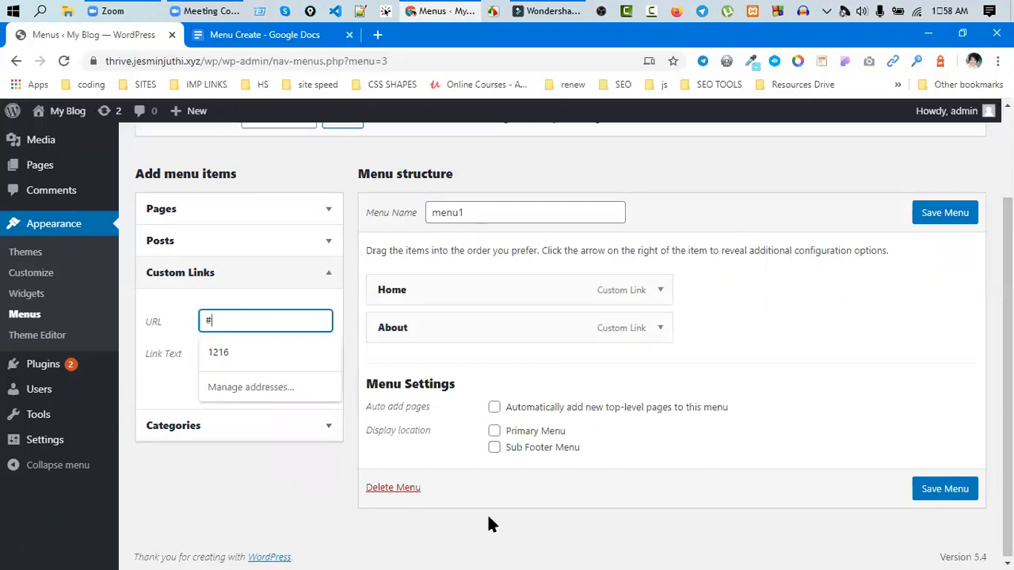
left_click(488, 516)
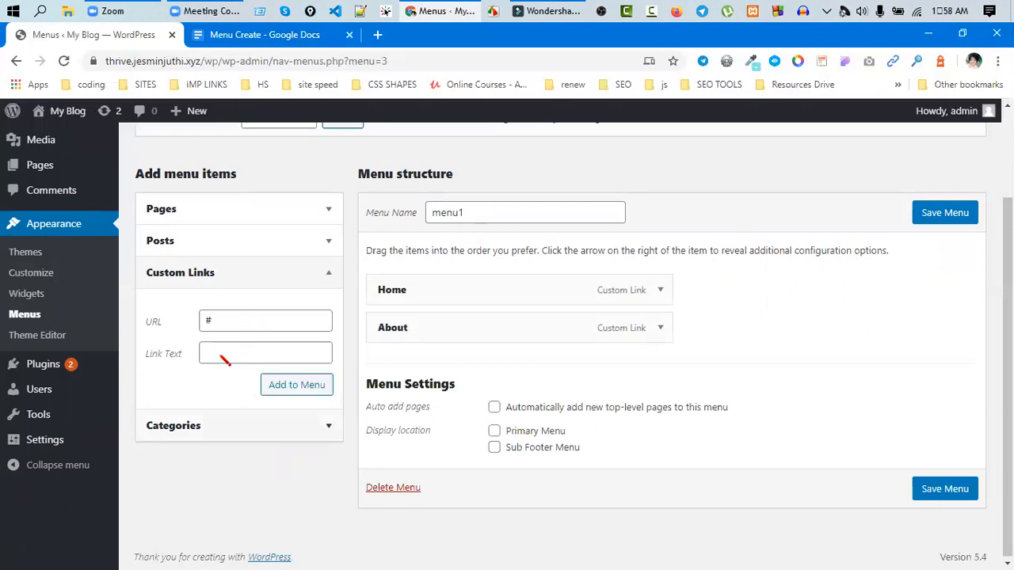
left_click(225, 360)
type("Por")
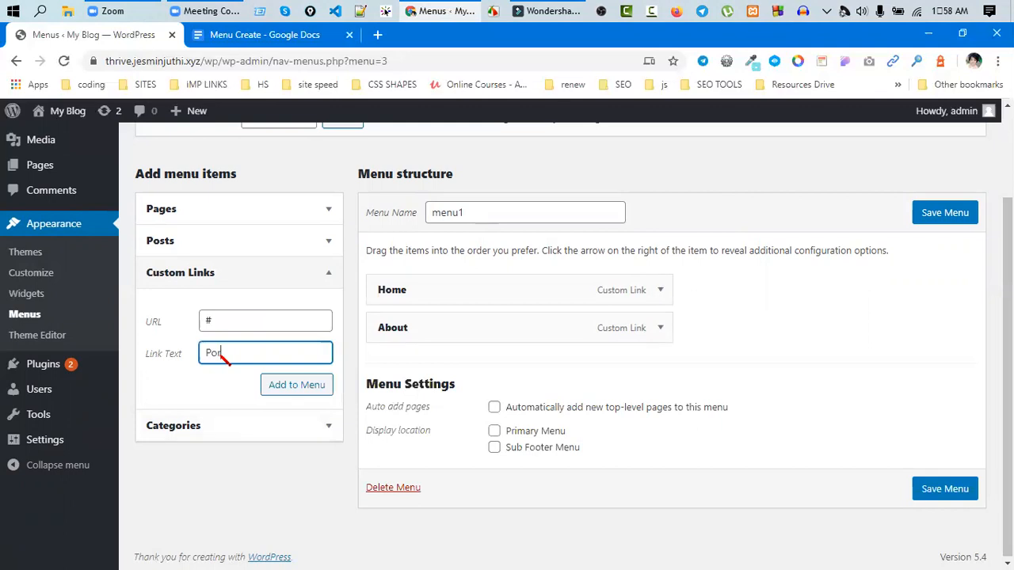
type("tfolio")
left_click(305, 388)
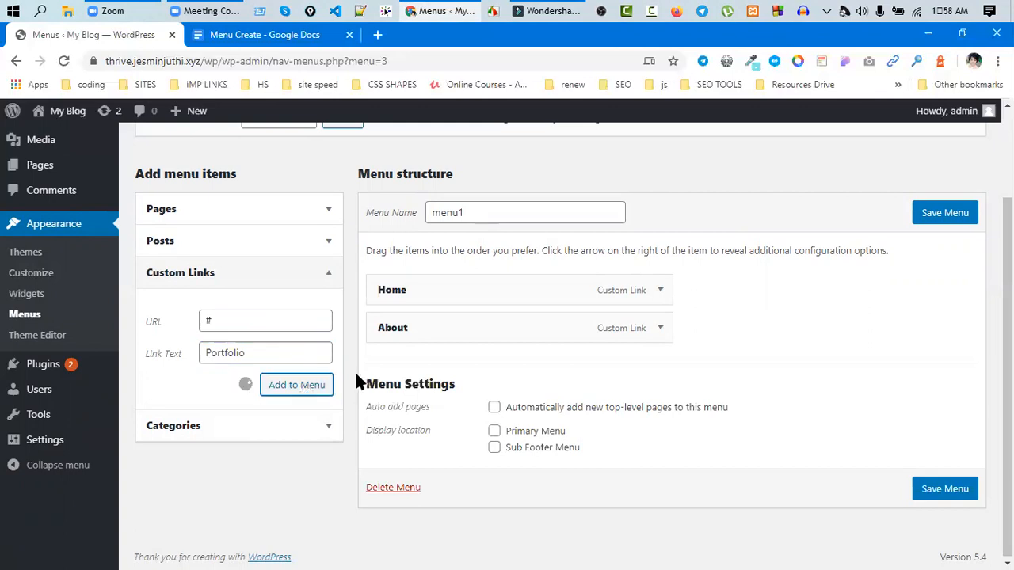
- Add a fourth custom link to menu1 with the URL "#" and the link text "Services"
left_click(256, 321)
type("#")
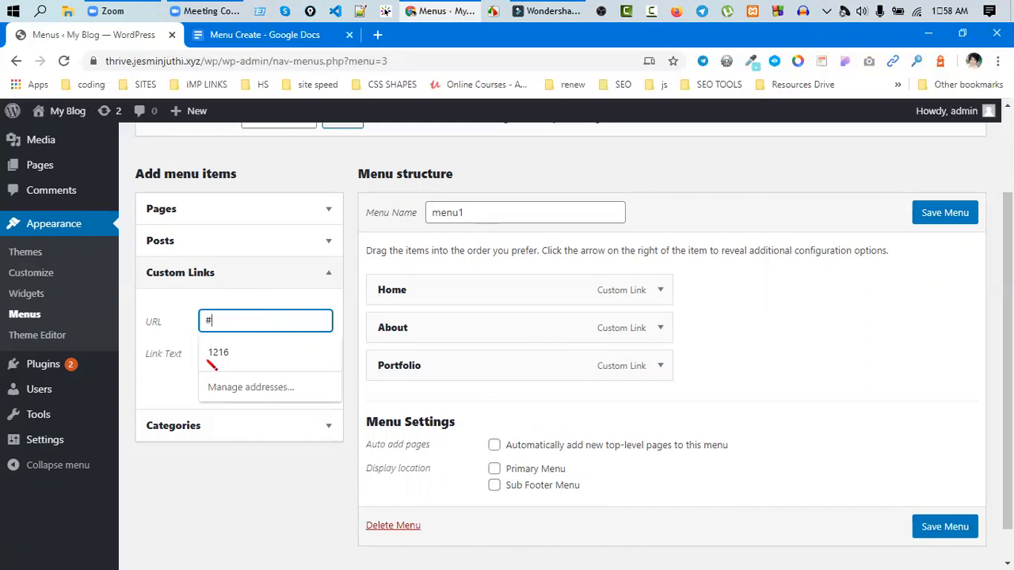
key("Tab")
type("Aew")
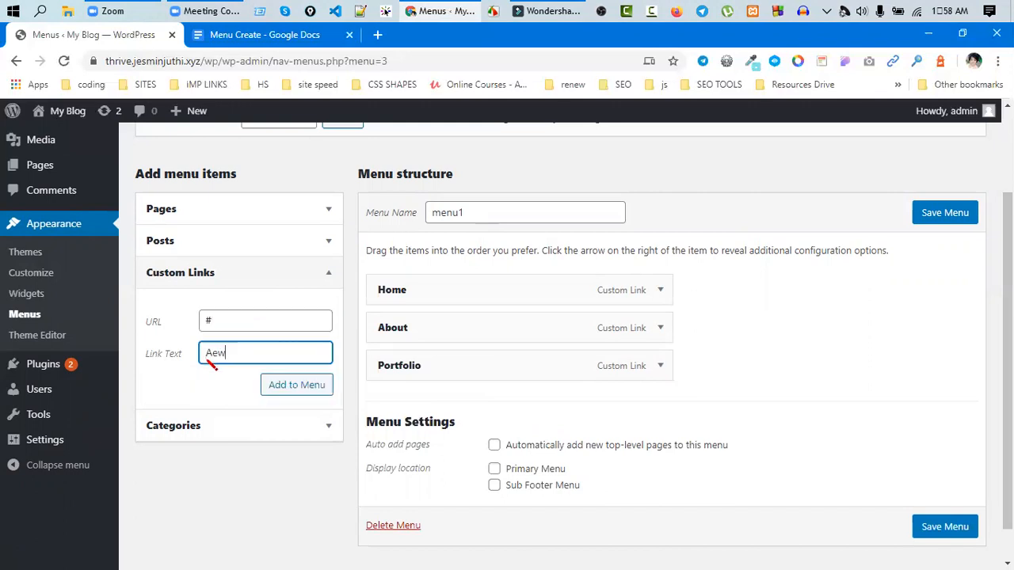
key("BackSpace")
key("BackSpace")
key("BackSpace")
type("Services")
left_click(298, 390)
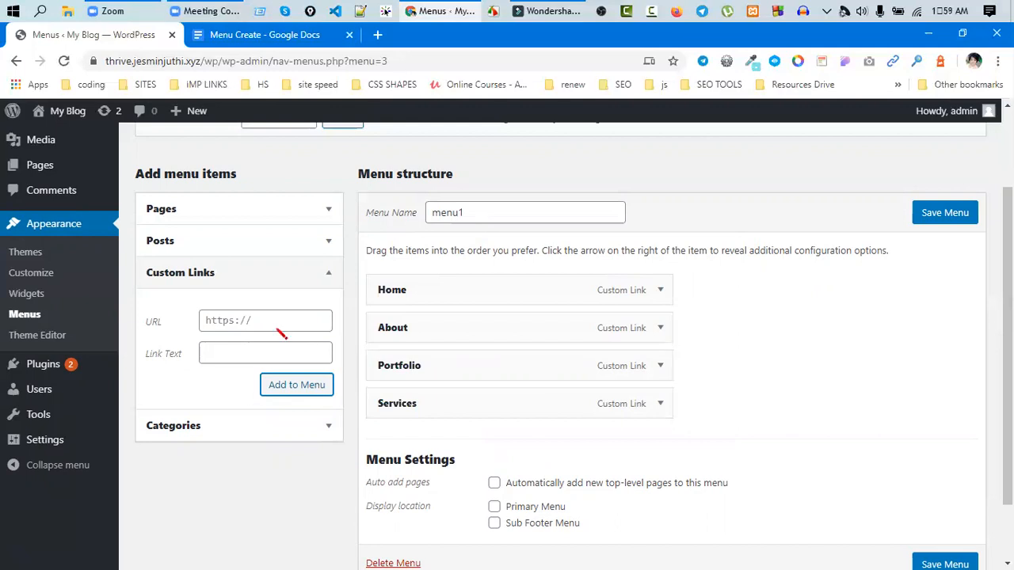
- Add a fifth custom link to menu1 with the URL "#" and the link text "Contact"
left_click(223, 333)
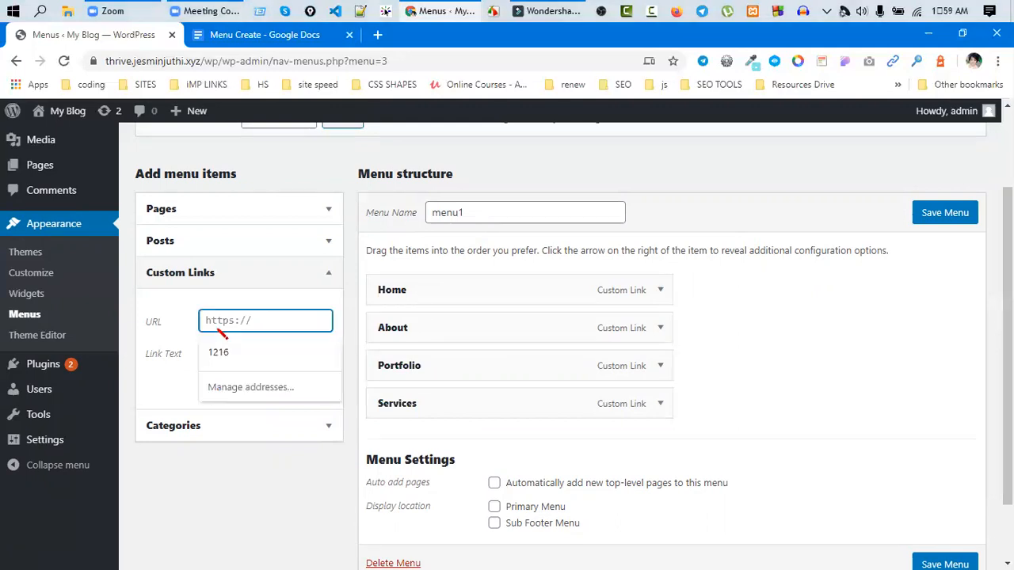
type("#")
key("Tab")
type("Co")
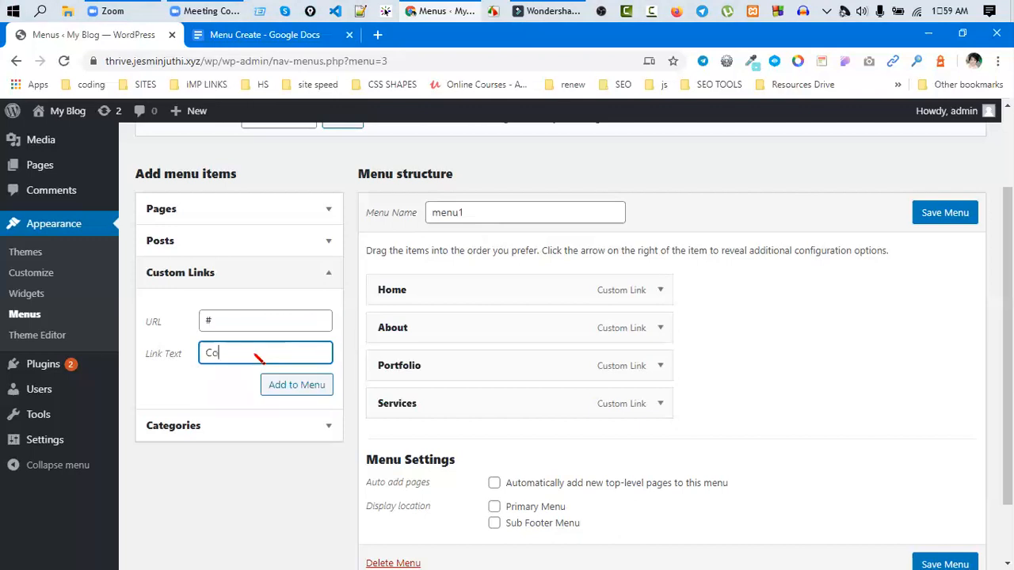
type("ntact")
left_click(304, 393)
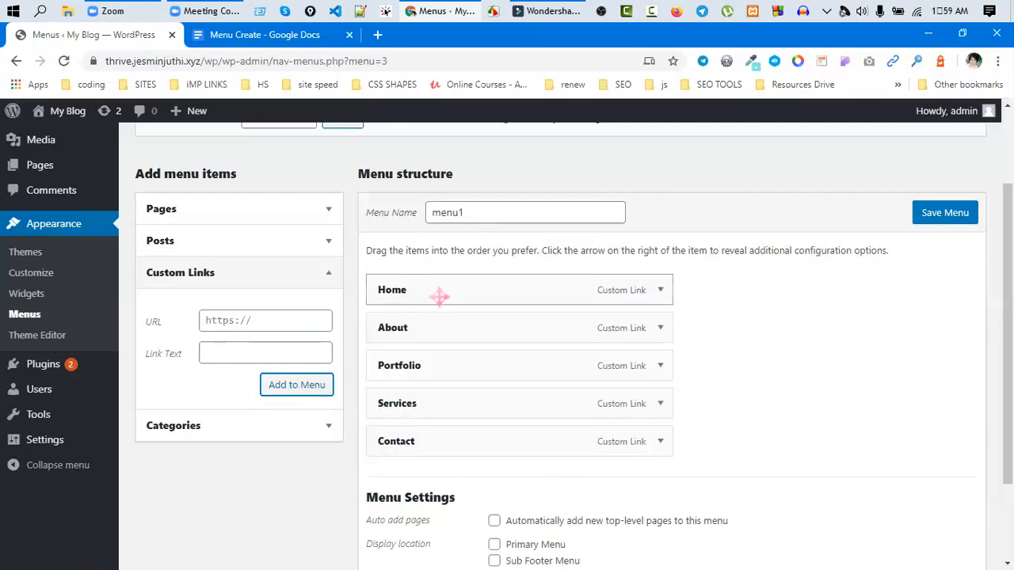
- Examine the Auto add pages option in the Menu Settings below the menu1 items, leaving its checkbox cleared
scroll(495, 430, "down", 3)
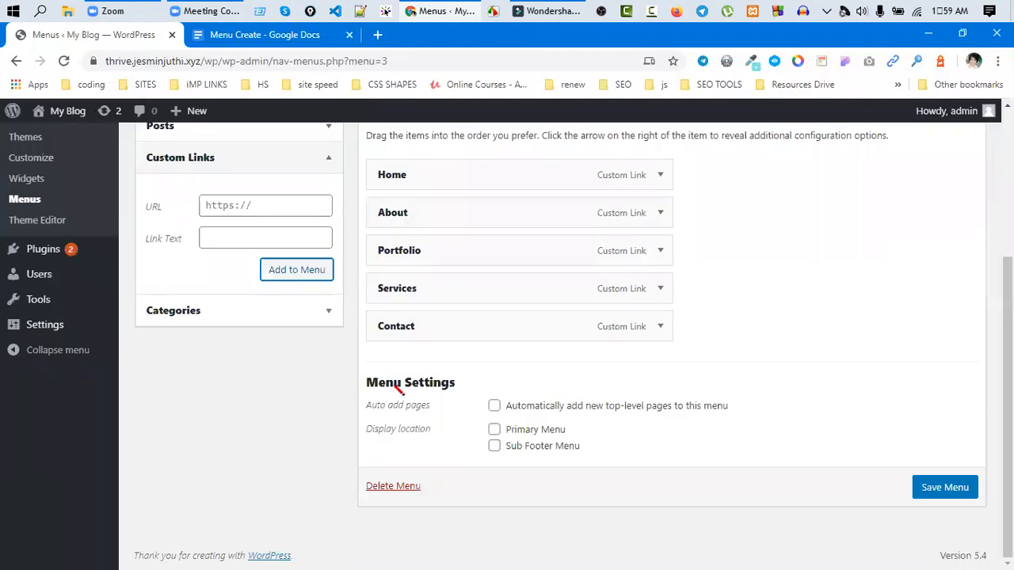
left_click_drag(379, 383, 365, 384)
left_click(370, 403)
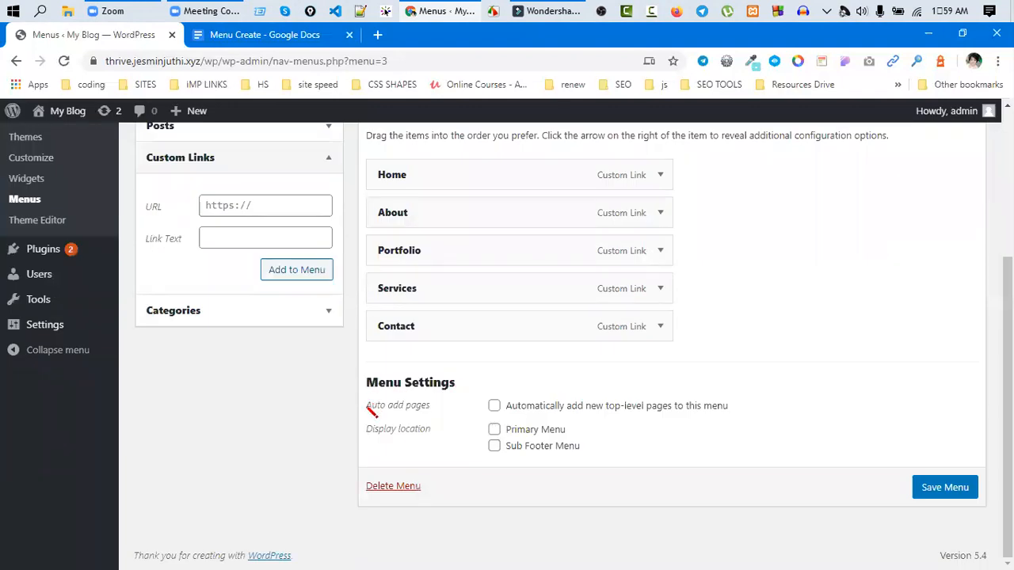
left_click_drag(402, 407, 366, 405)
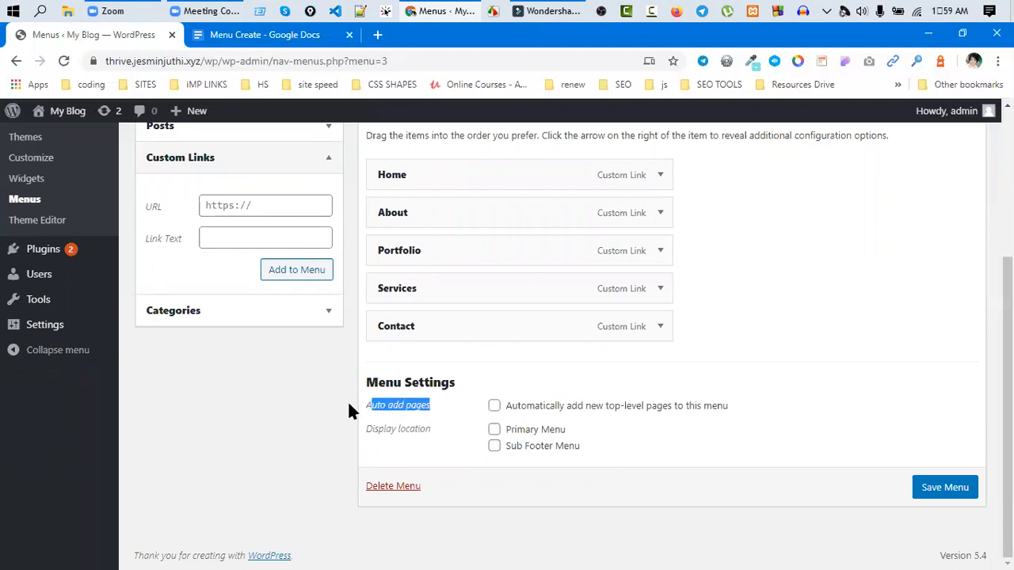
scroll(158, 356, "up", 3)
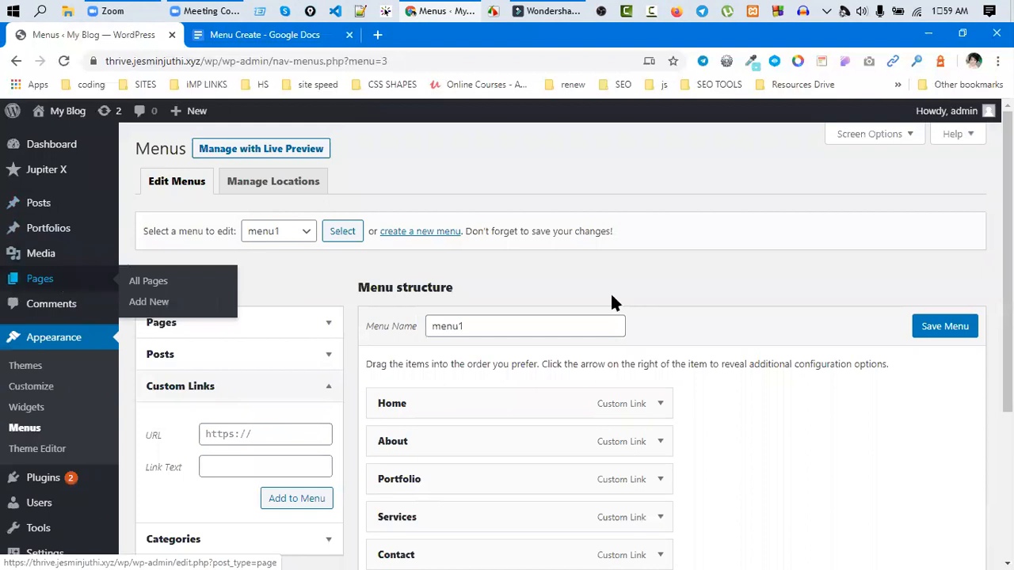
scroll(354, 392, "down", 3)
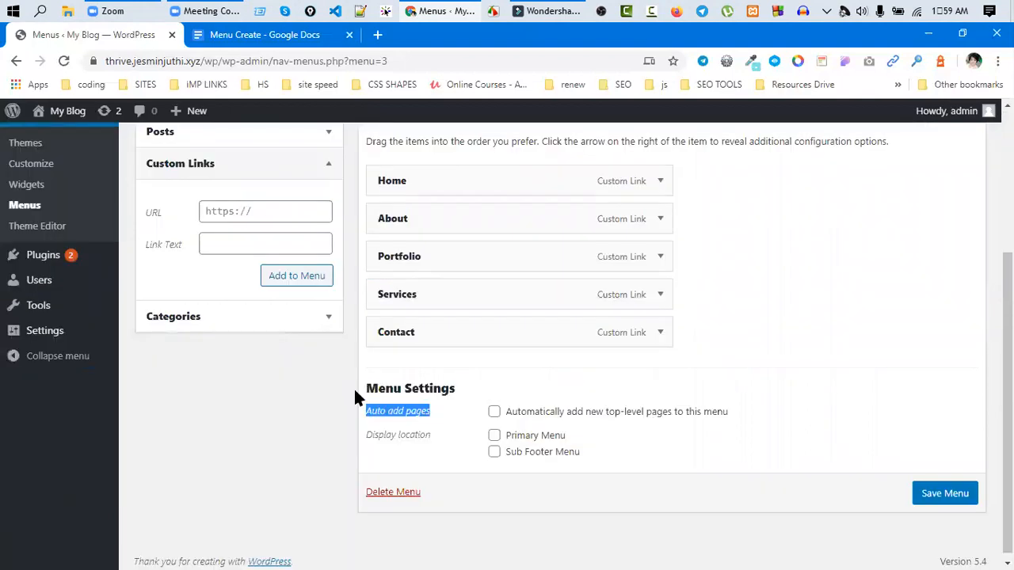
double_click(493, 413)
- Examine the Display location setting with its Primary Menu and Sub Footer Menu options
left_click(366, 439)
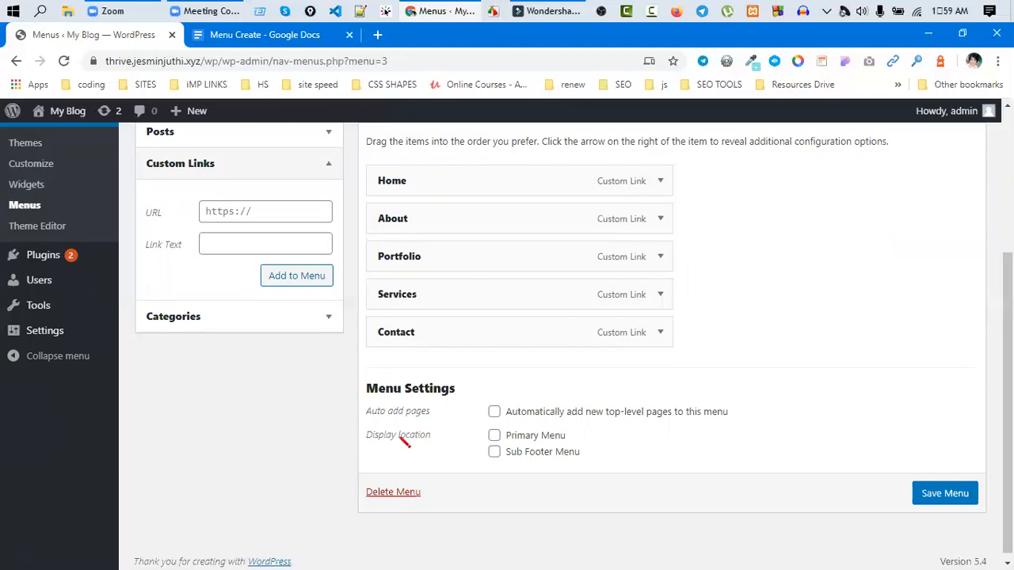
triple_click(401, 438)
left_click(636, 539)
left_click_drag(565, 436, 515, 440)
left_click_drag(587, 460, 552, 454)
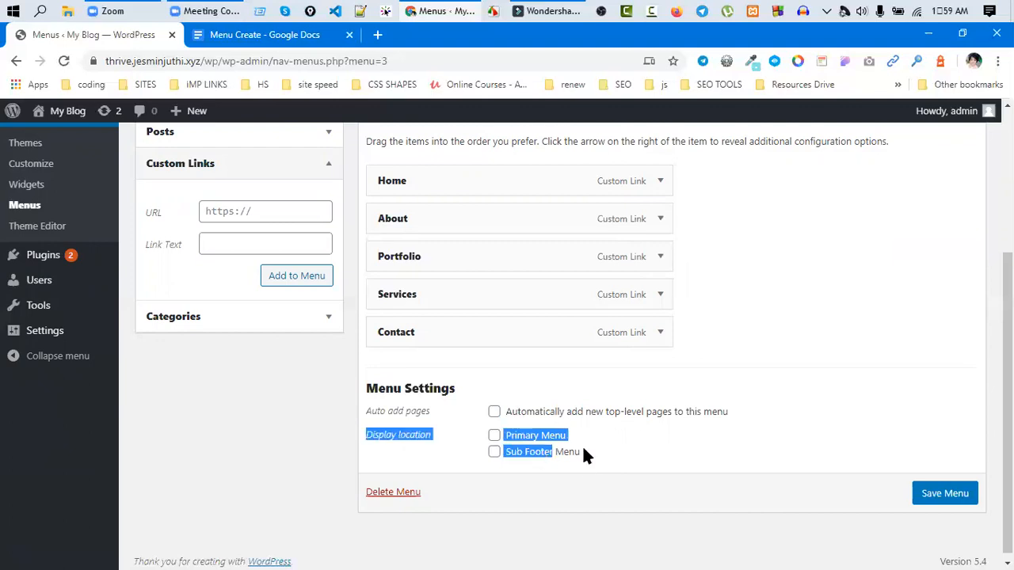
left_click(358, 272)
- Open the site's front page in a new tab and compare its header and footer menus with the Sub Footer Menu option
mouse_move(80, 112)
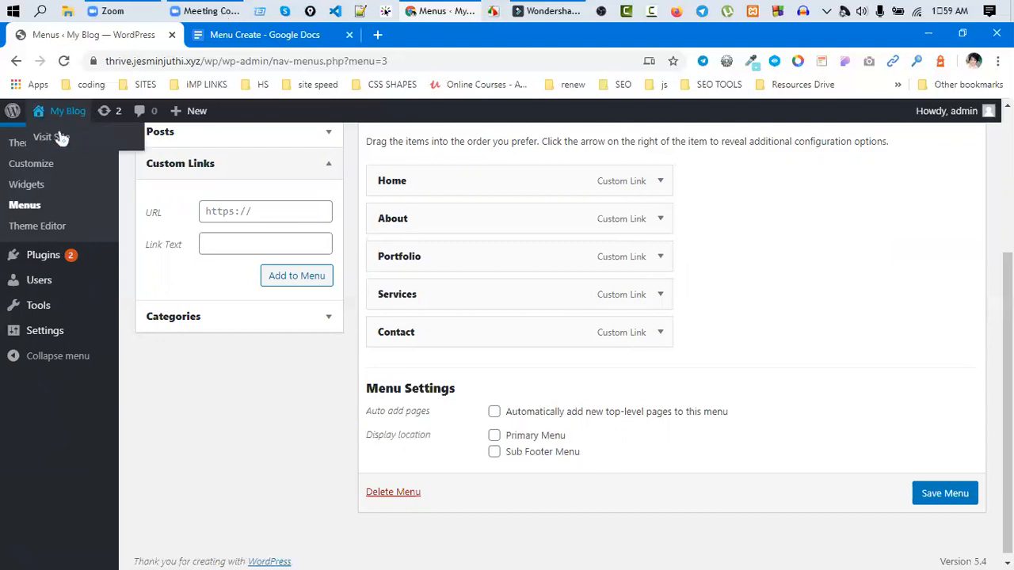
middle_click(61, 138)
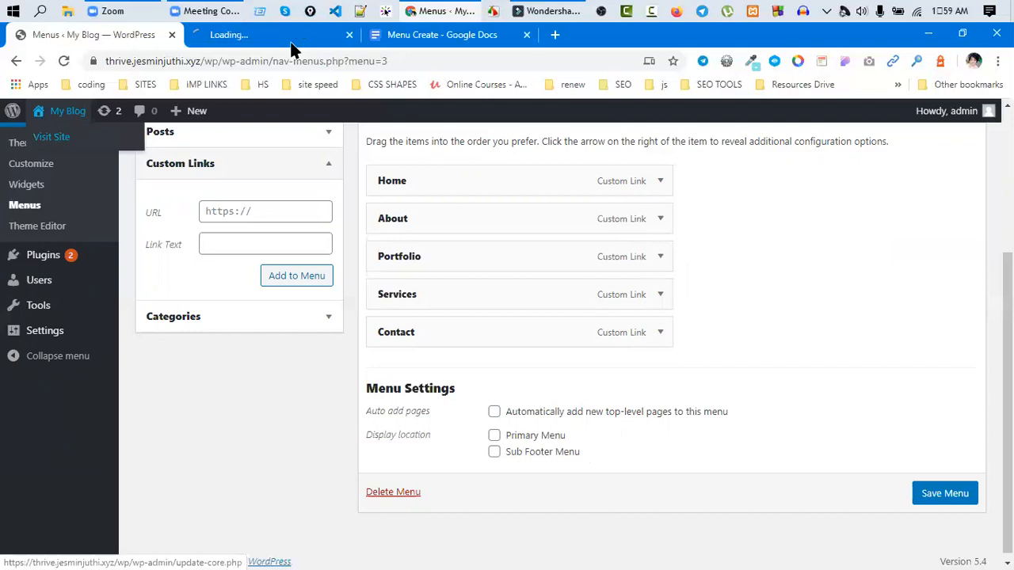
left_click(280, 38)
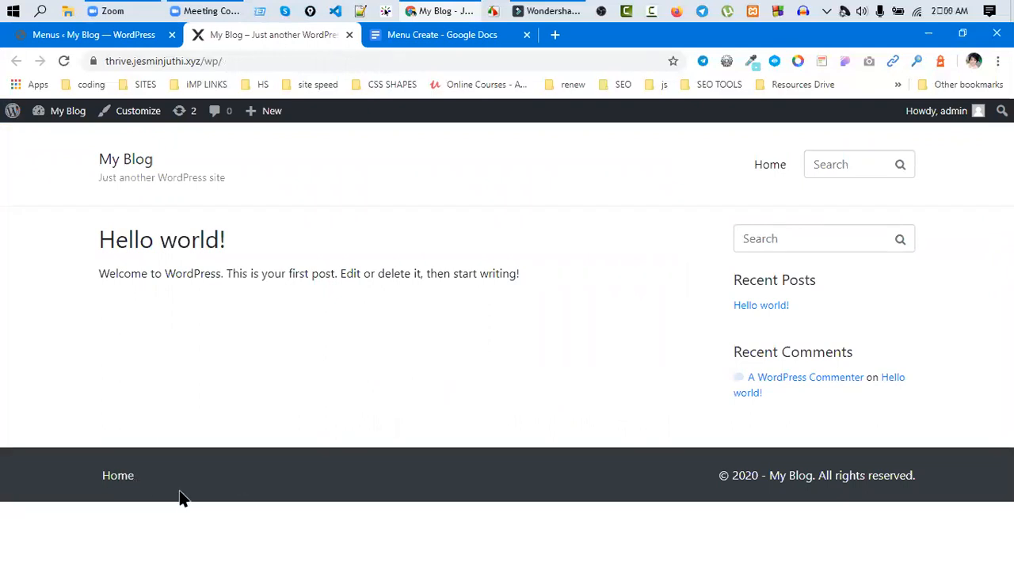
left_click(79, 34)
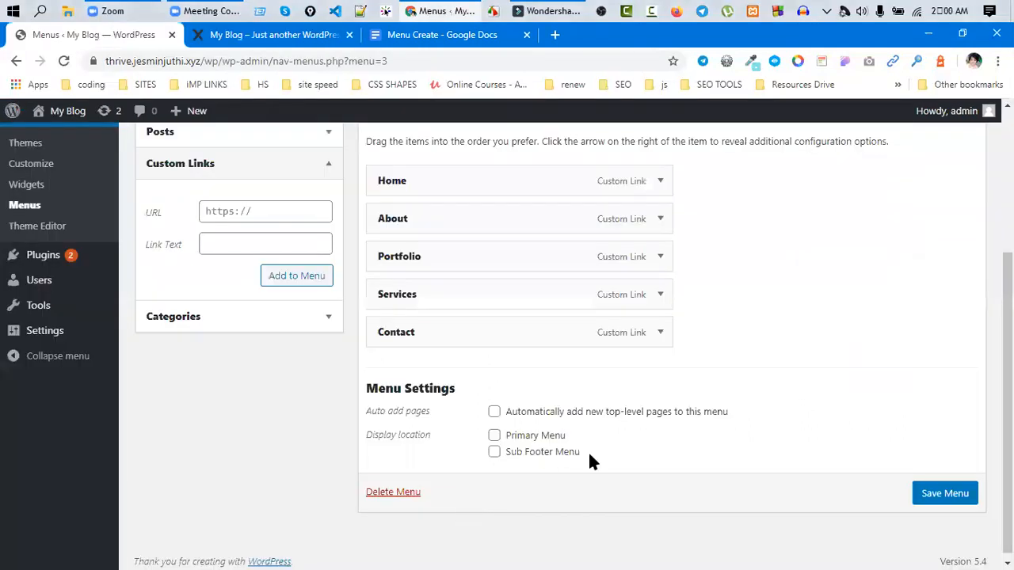
left_click_drag(511, 458, 582, 453)
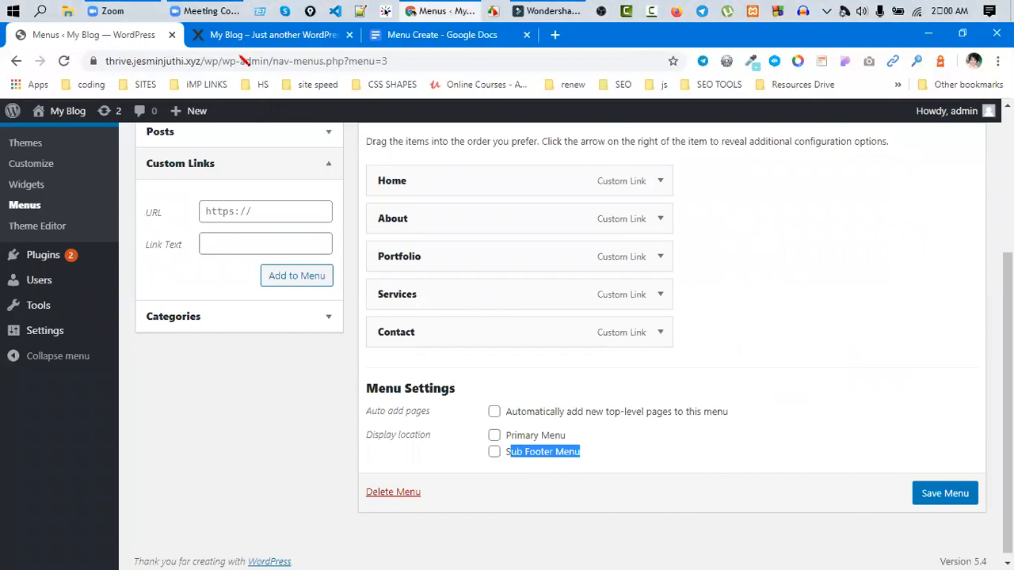
key("ctrl+Tab")
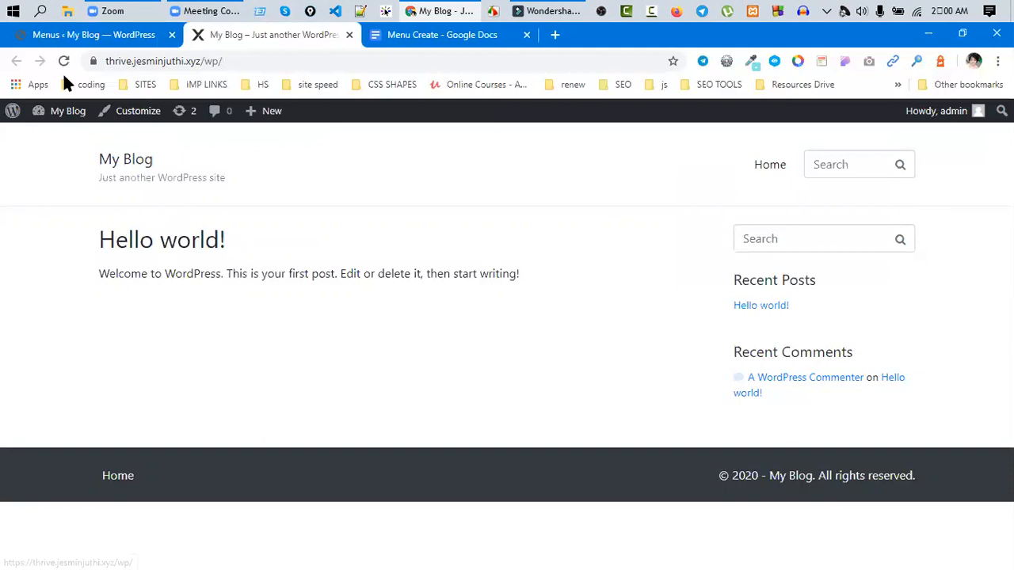
- Return to the menu editor and set menu1's display location to Primary Menu
left_click(47, 39)
left_click_drag(564, 436, 499, 438)
left_click(494, 436)
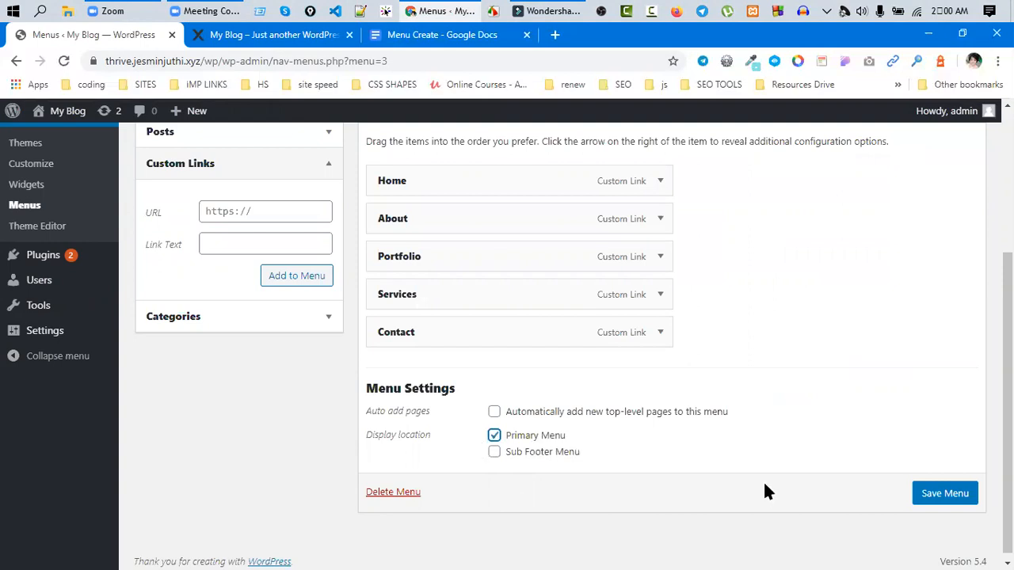
- Check the site's front page again and return to the Display location setting in the menu editor
scroll(72, 227, "up", 3)
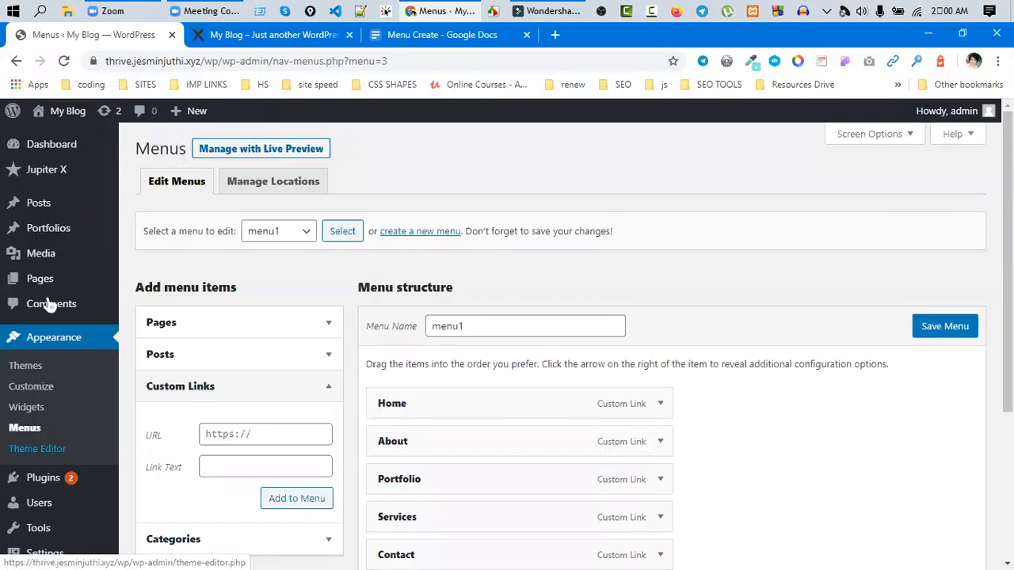
scroll(551, 441, "down", 3)
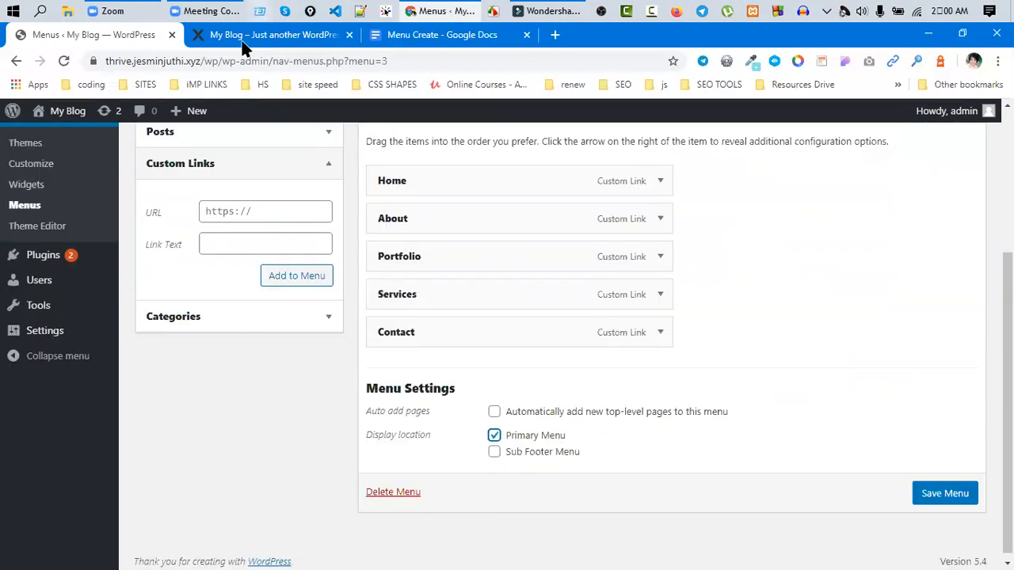
key("ctrl+Tab")
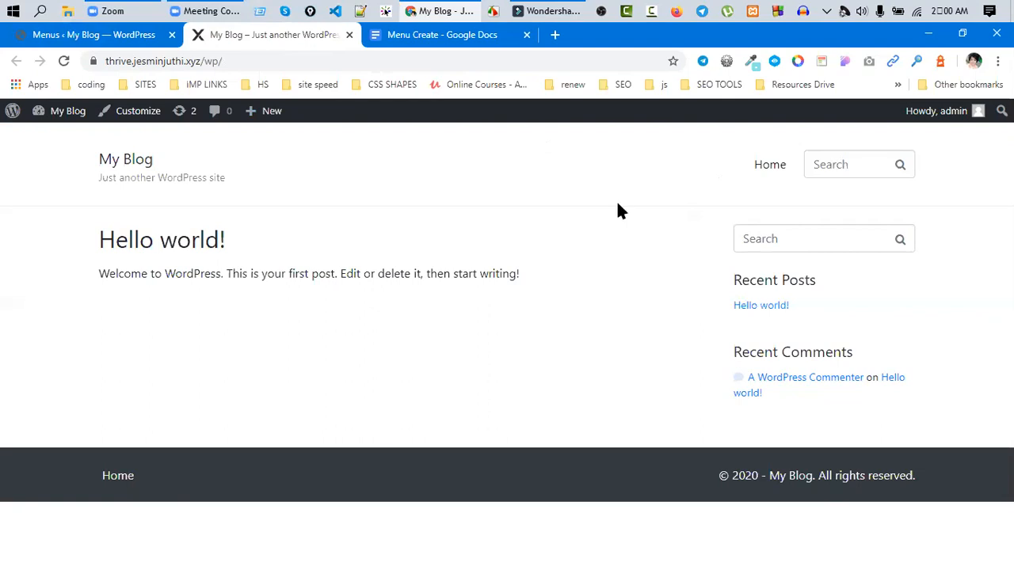
key("ctrl+shift+Tab")
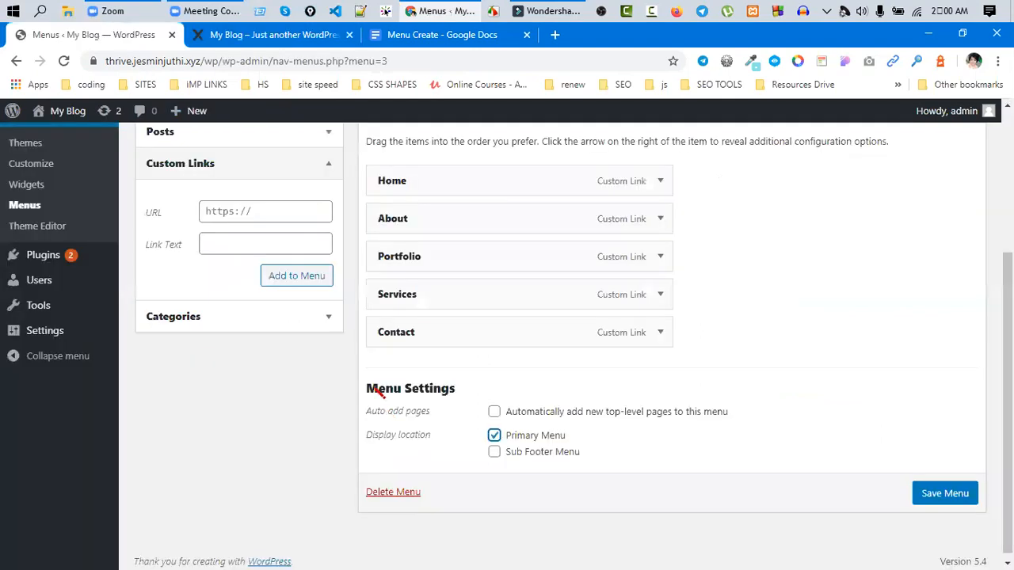
left_click_drag(431, 434, 384, 435)
- Switch to the Menu Create document in Google Docs and add a new line reading "MENU SETTING > display" below the existing notes
key("ctrl+shift+Tab")
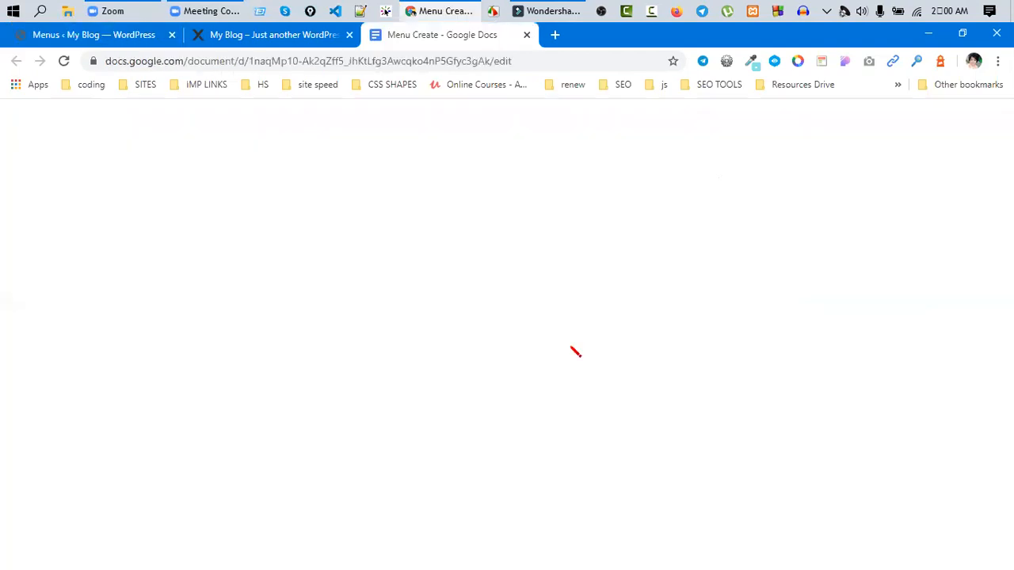
type("> ")
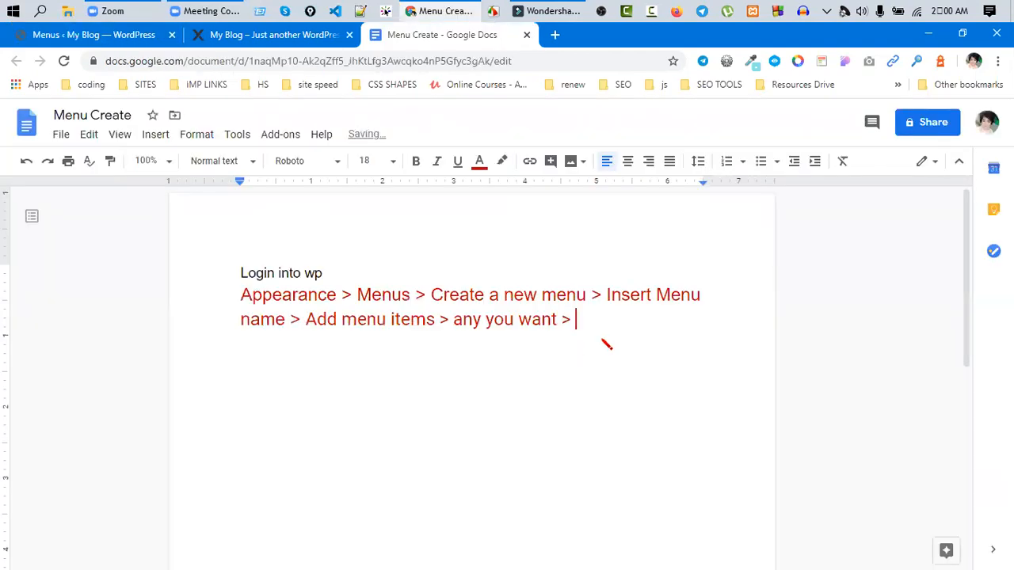
type("M")
key("BackSpace")
key("BackSpace")
key("BackSpace")
key("Return")
type("MEnu")
key("BackSpace")
key("BackSpace")
key("BackSpace")
type("N")
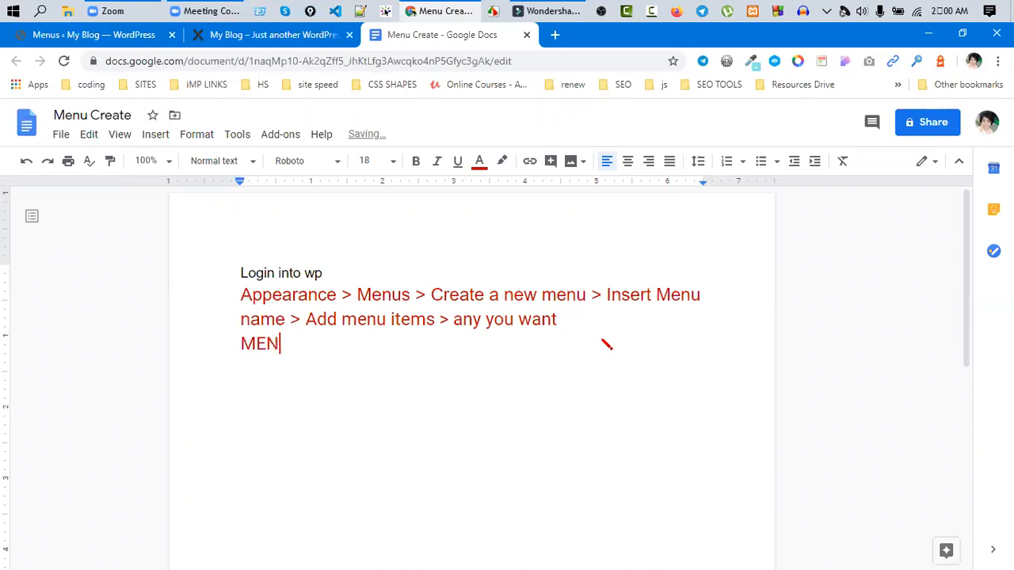
type("U SETTI")
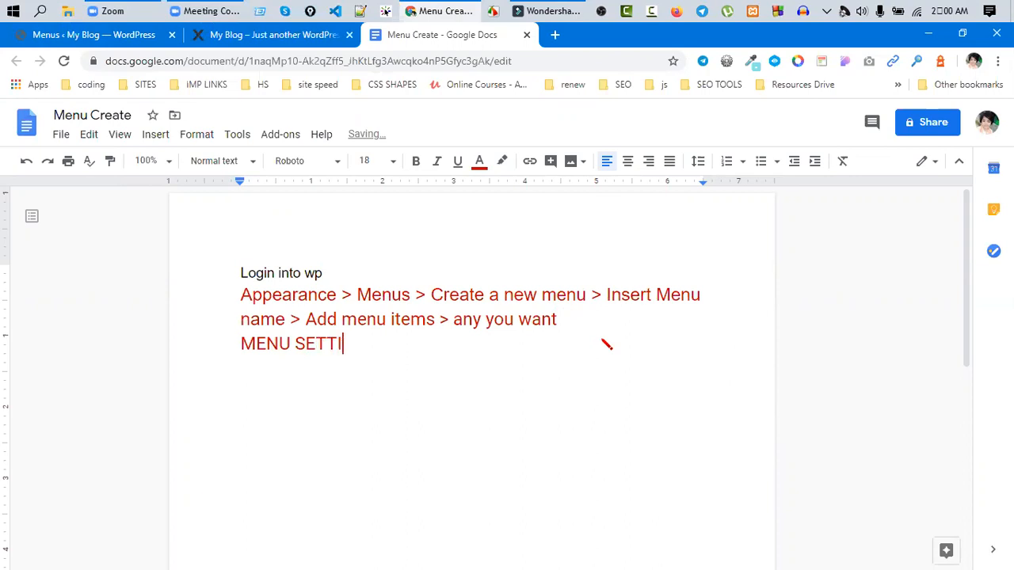
type("NG > display")
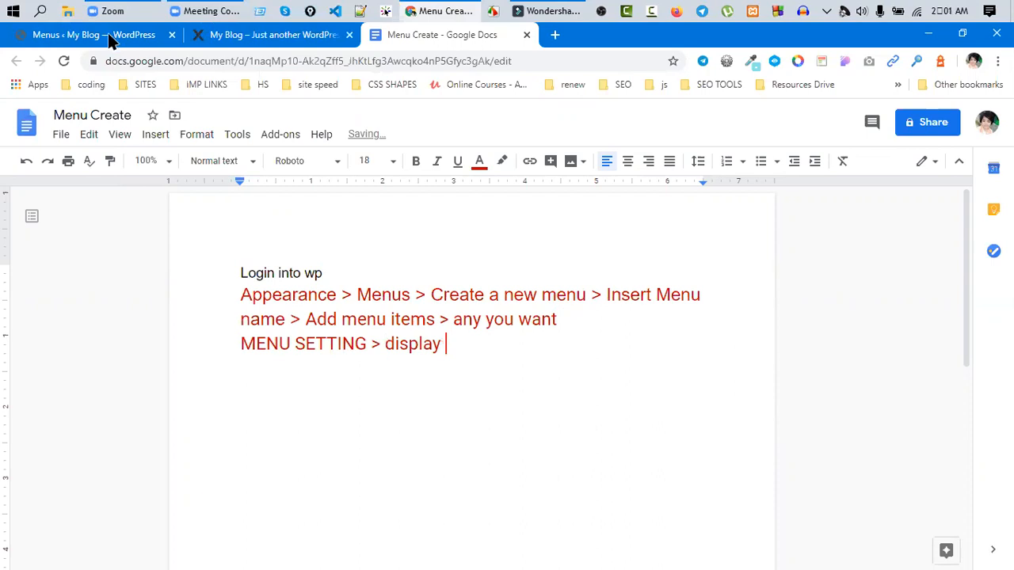
- Check the wording of the Display location label on the WordPress menu page and return to the Google Docs notes
key("ctrl+Tab")
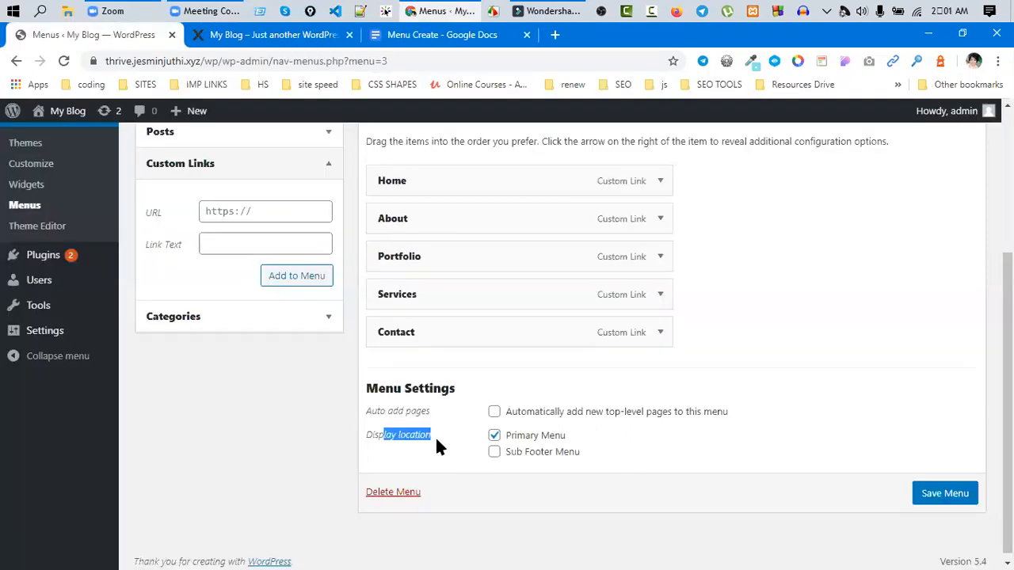
left_click(304, 96)
key("ctrl+shift+Tab")
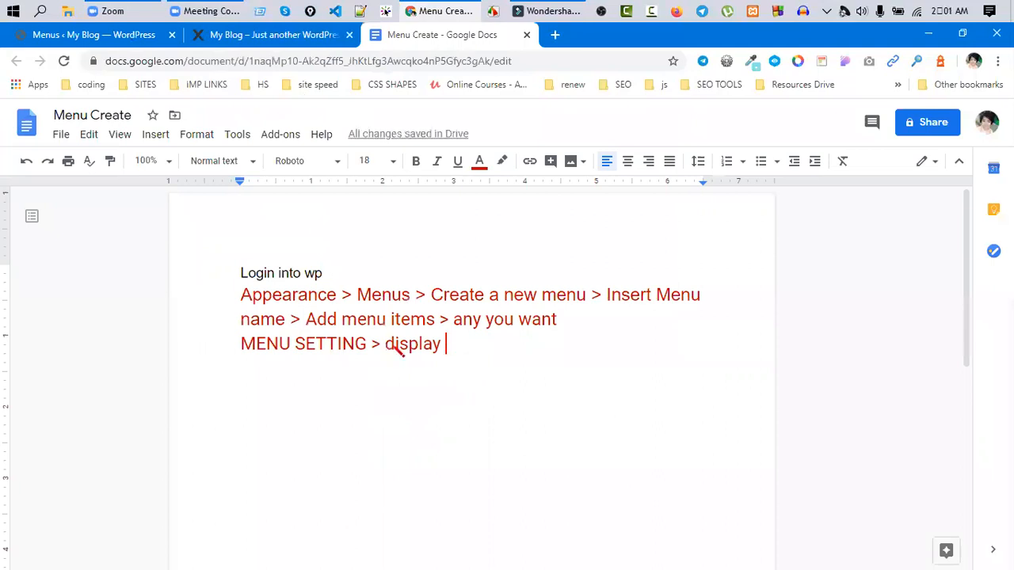
- Complete the MENU SETTING line in the notes by adding "location > primary menu (tik mark)" after "display"
double_click(390, 348)
left_click(486, 355)
type("lo")
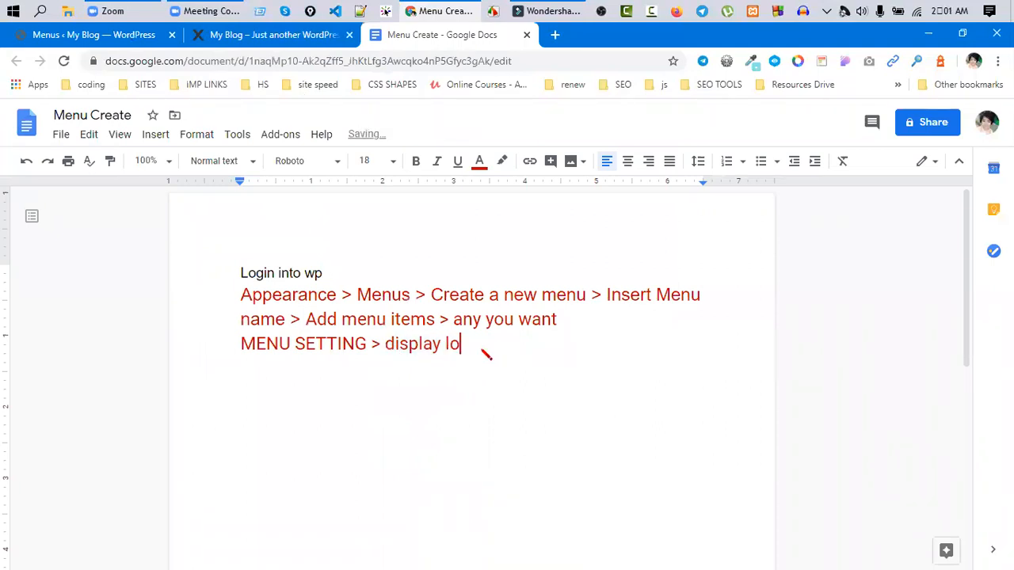
type("cation > ")
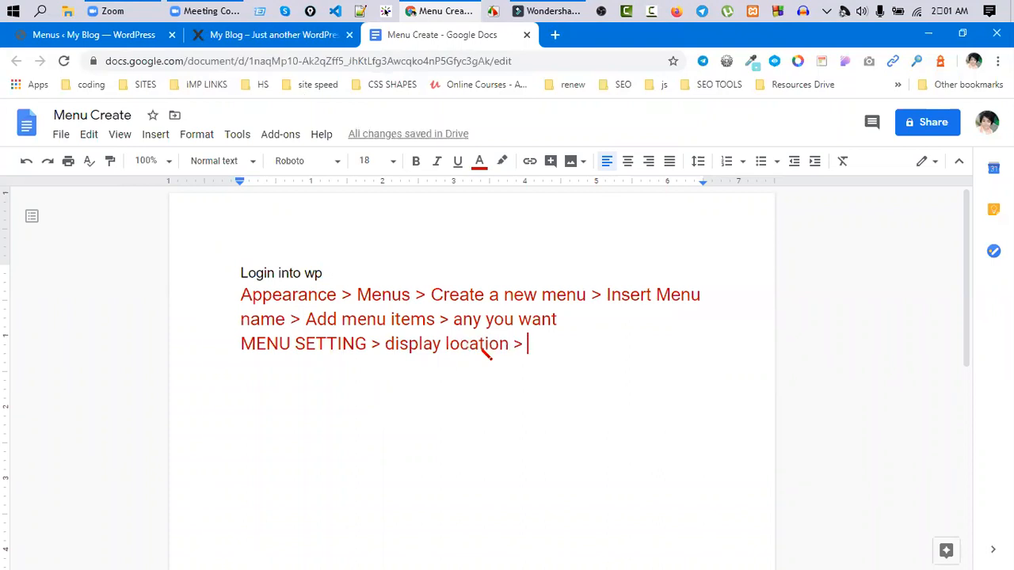
type("primary ")
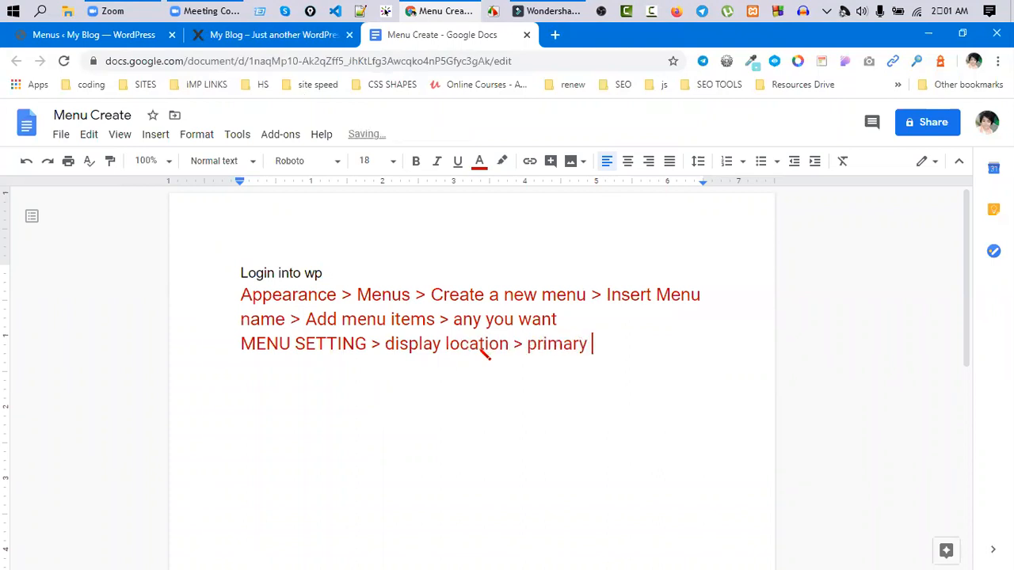
type("menu (")
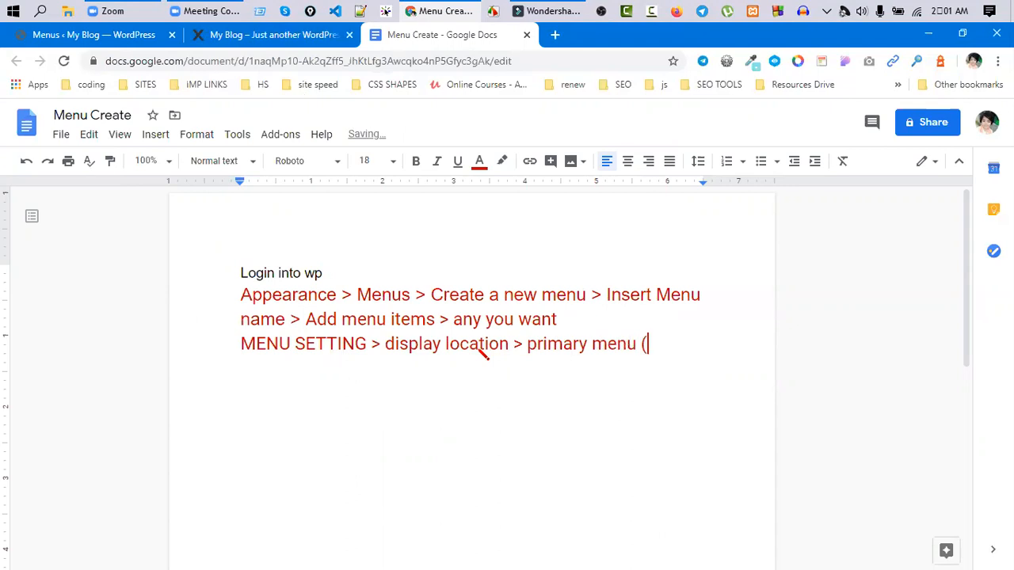
type("tik ")
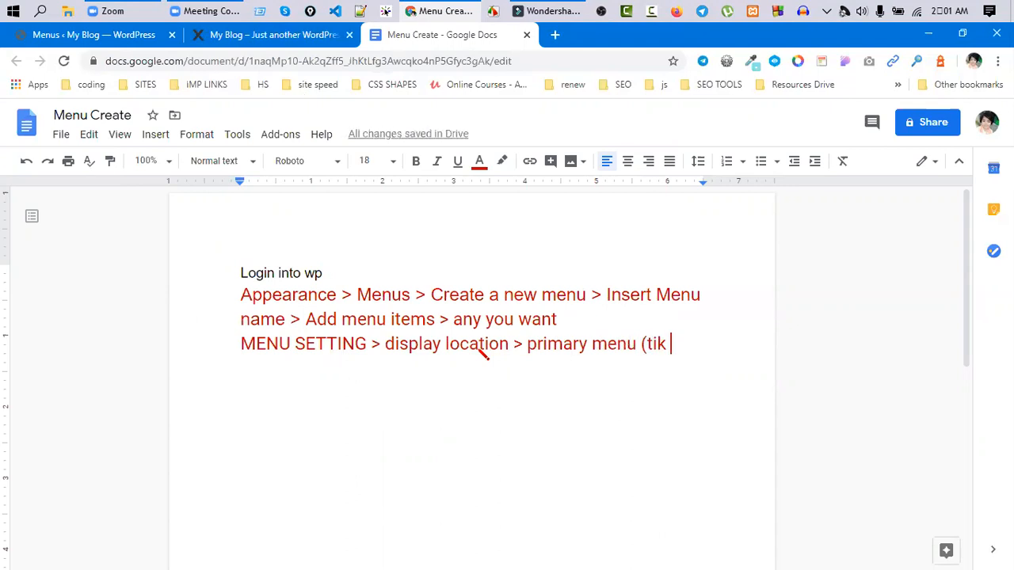
type("mark")
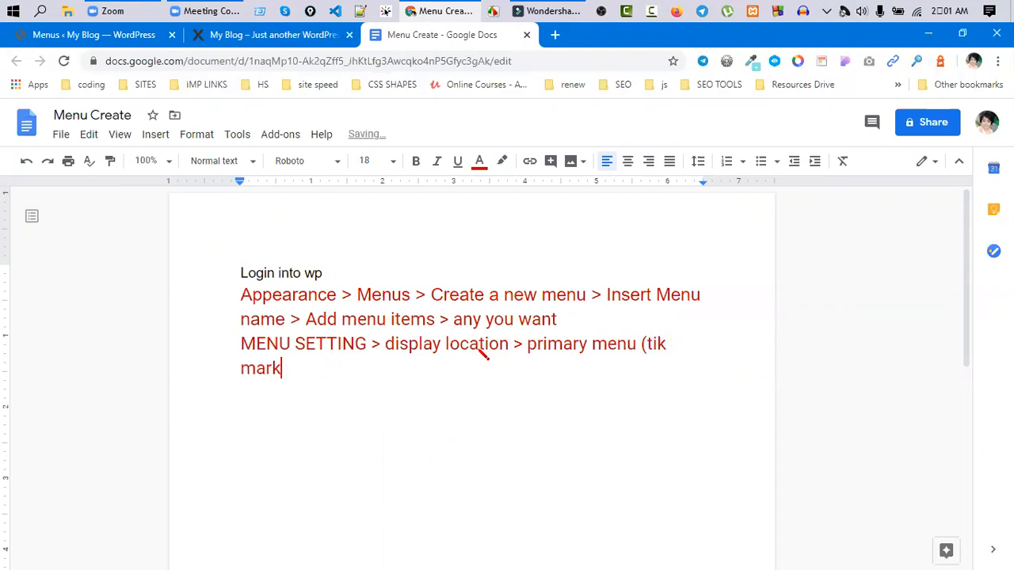
type(")")
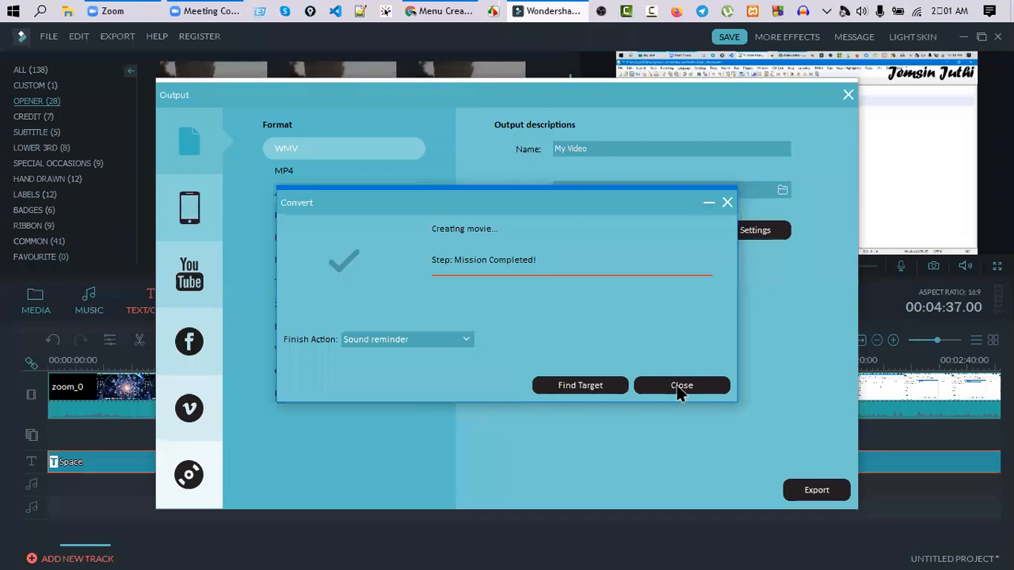
- Dismiss the completed export and Output dialogs in Wondershare Filmora and close the program without saving the project changes
left_click(678, 385)
left_click(848, 95)
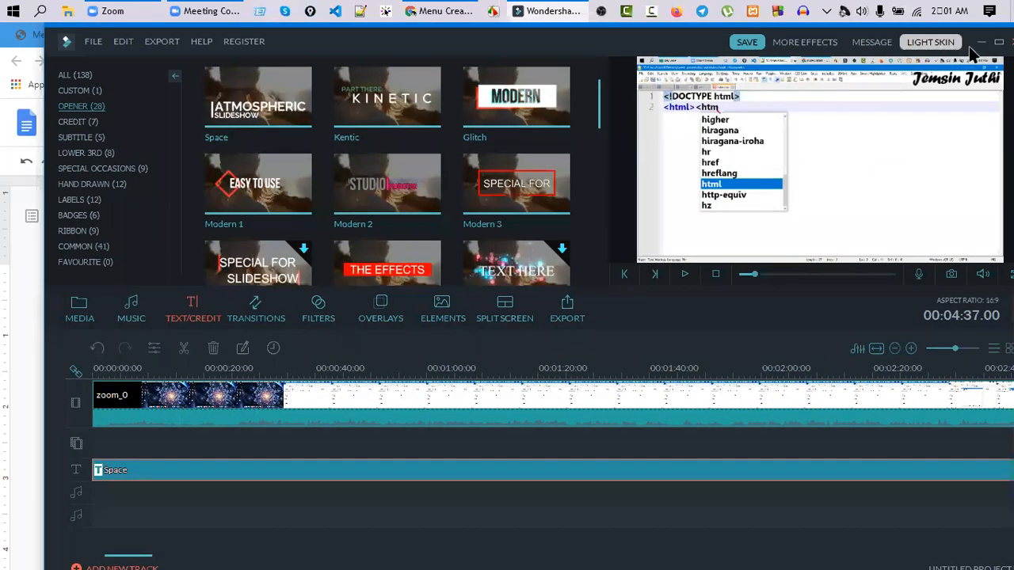
left_click(982, 38)
left_click(963, 53)
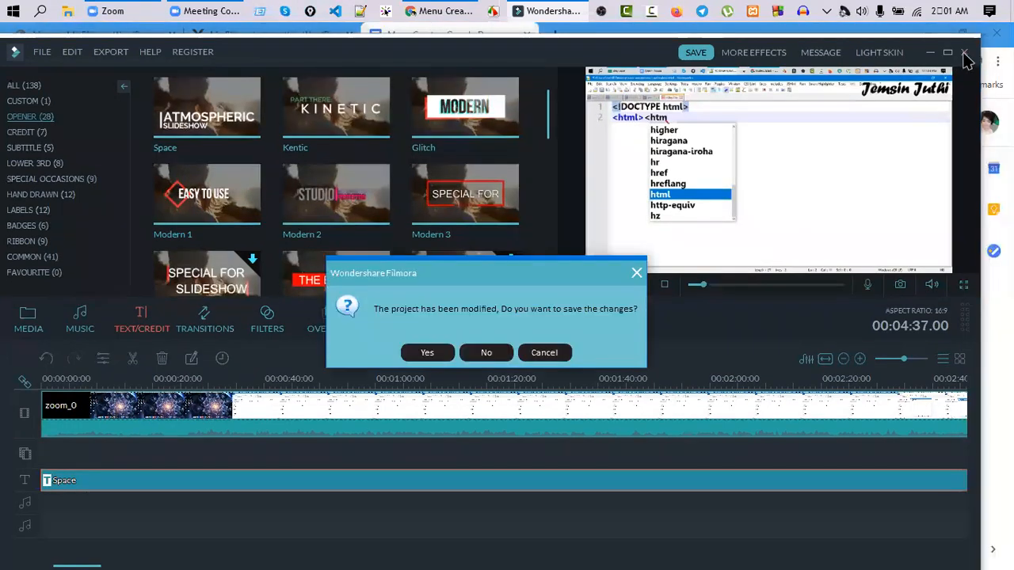
left_click(486, 352)
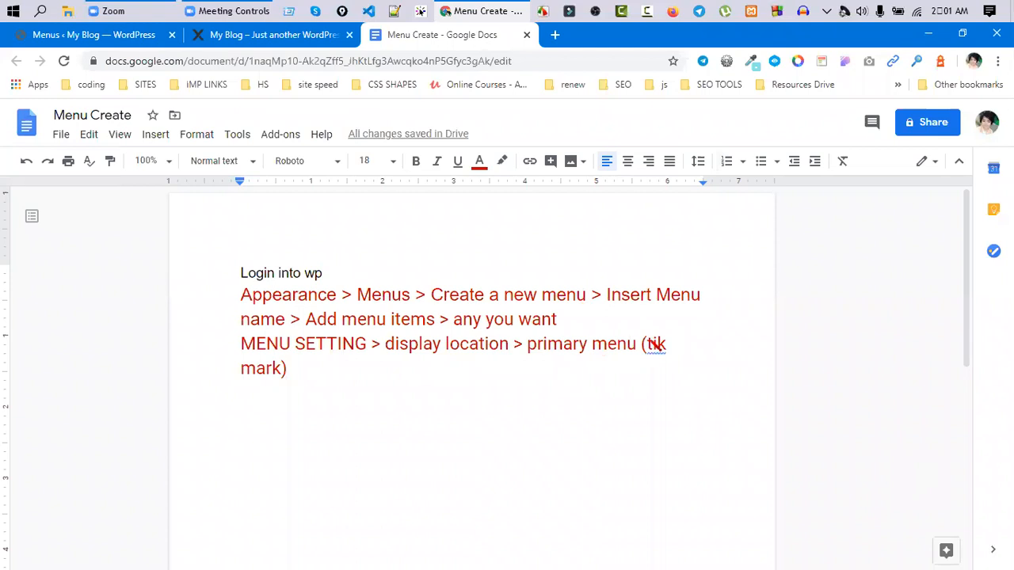
- Switch from the notes to the WordPress menu editor and save menu1 with Primary Menu as its display location
left_click(655, 347)
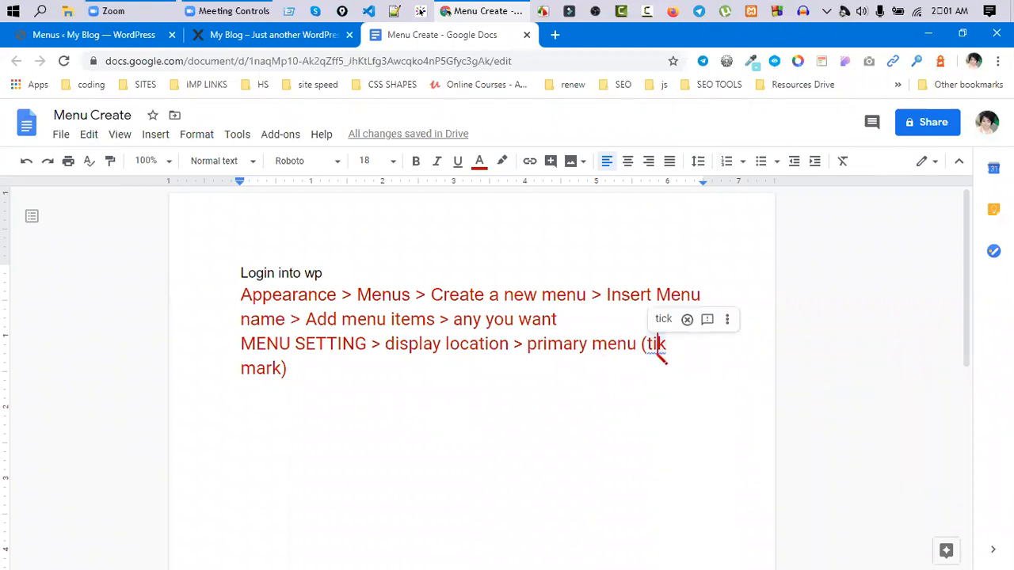
left_click(224, 35)
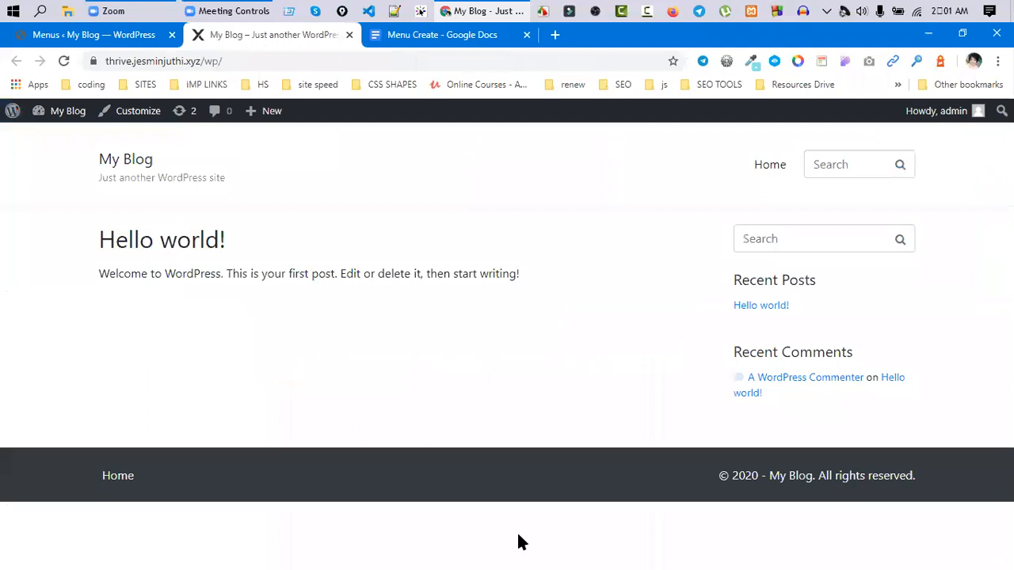
left_click(75, 35)
scroll(708, 460, "up", 1)
scroll(758, 401, "down", 1)
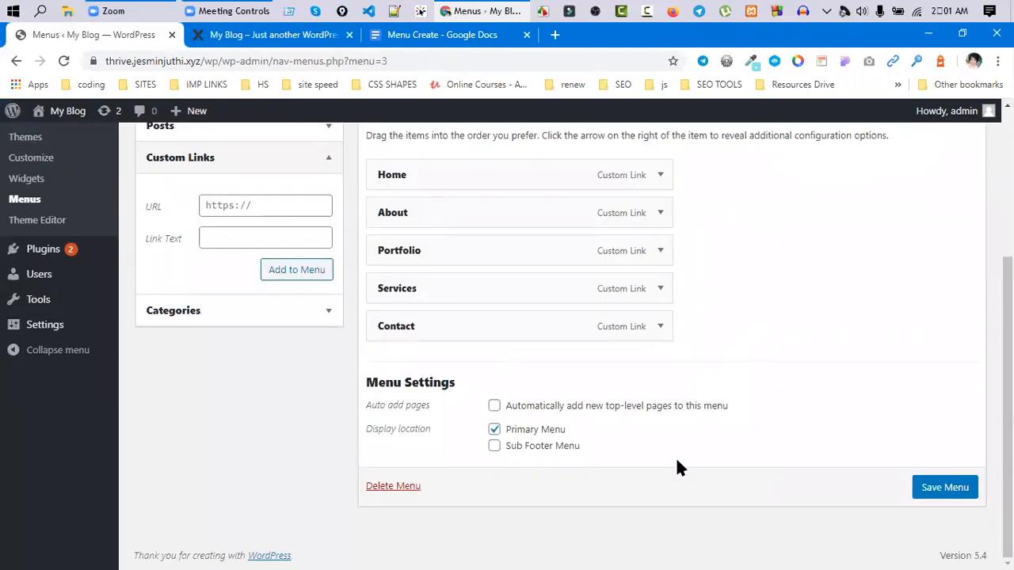
left_click(953, 489)
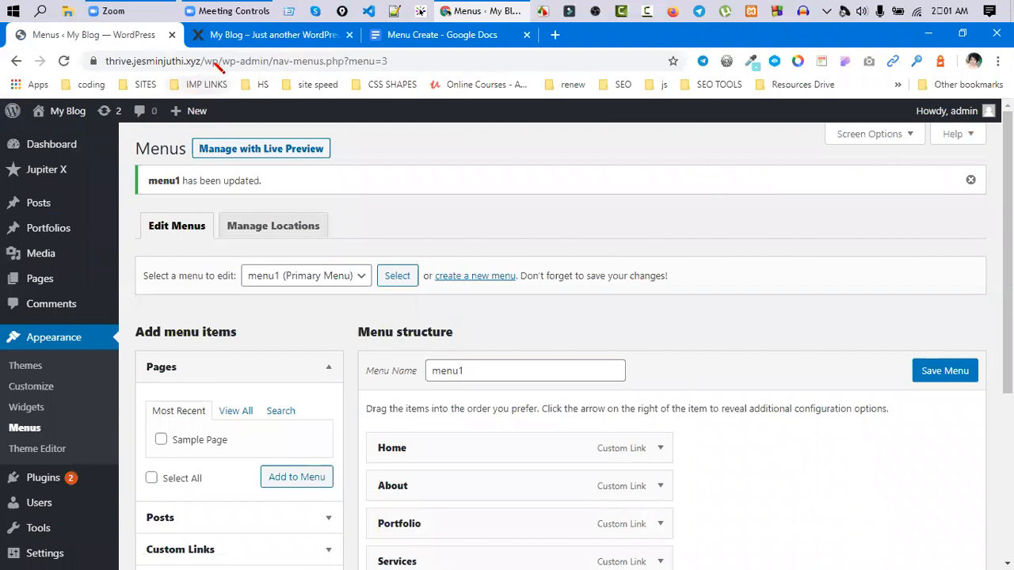
- Reload the site's front page to check its navigation menu and return to the menu editor to review menu1
left_click(237, 43)
left_click(210, 59)
key("Return")
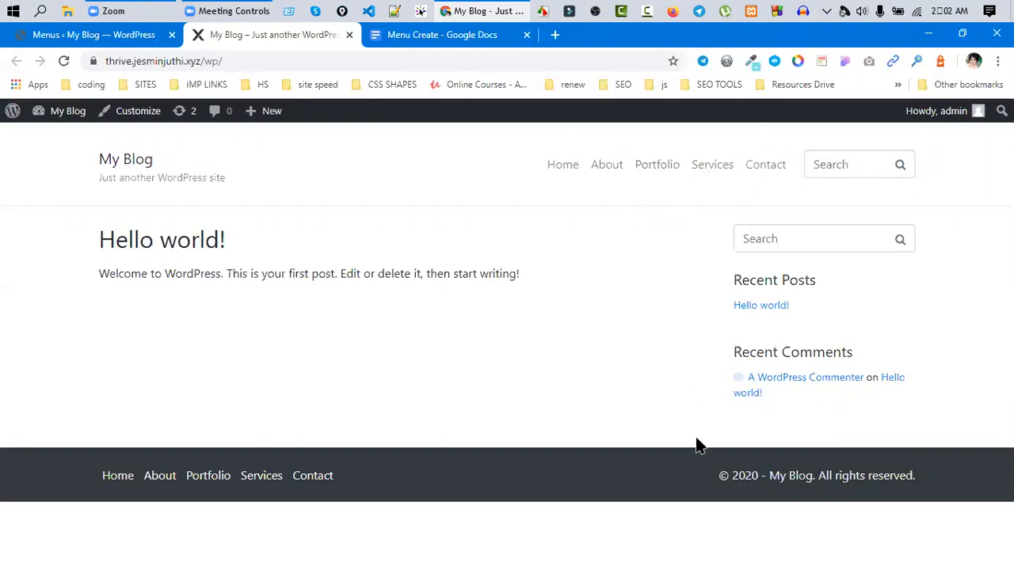
left_click(72, 34)
scroll(210, 317, "down", 3)
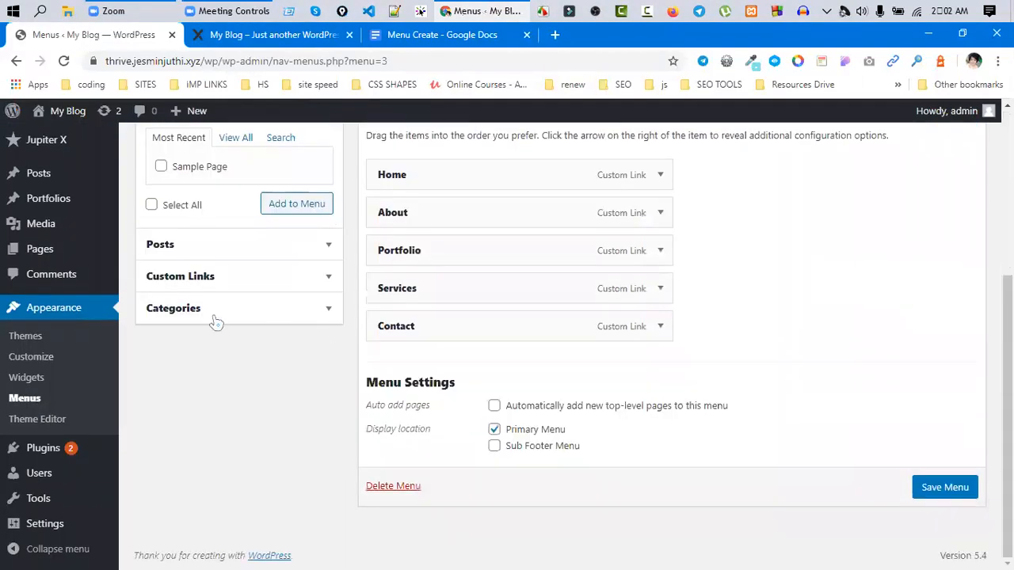
scroll(214, 286, "up", 5)
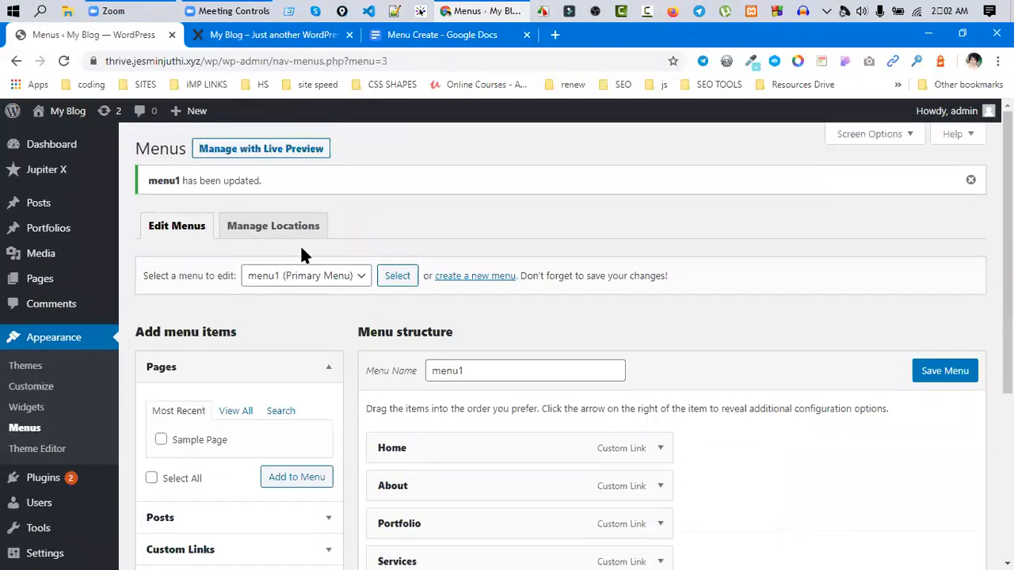
- Switch to the Menu Create document in Google Docs and add a line reading "SUB MENU" below the notes
left_click(230, 10)
left_click(445, 34)
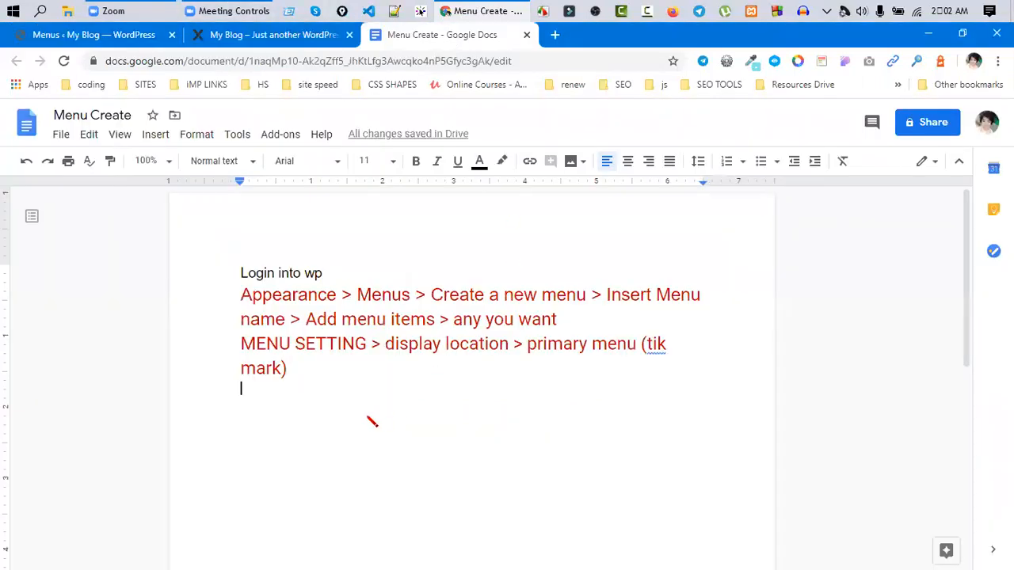
type("SUB MENU")
key("Return")
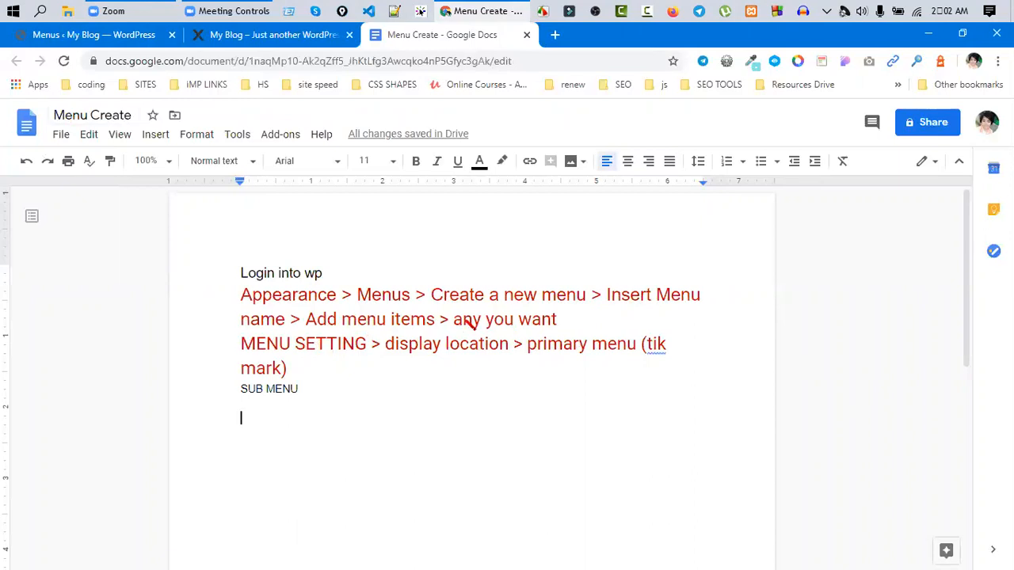
- Append "(CUSTOM LINK)" after "any you want" in the Add menu items line of the notes
left_click_drag(306, 319, 567, 327)
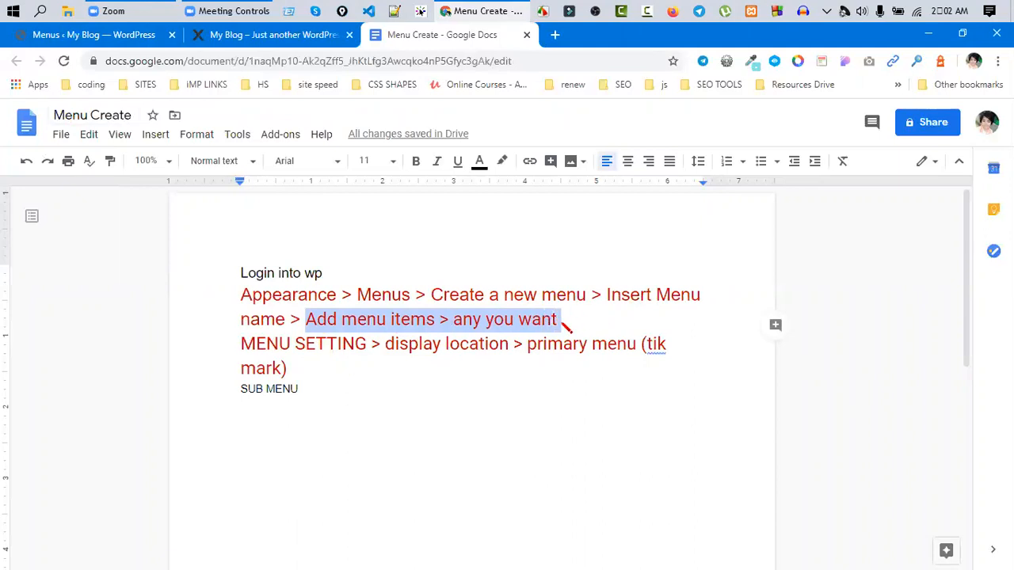
left_click(563, 323)
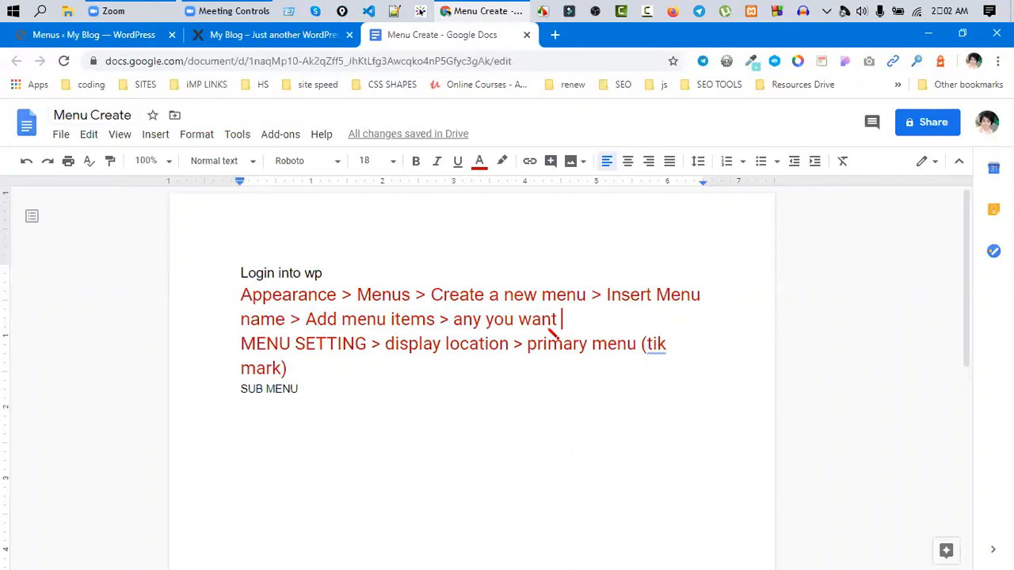
type("(CUS")
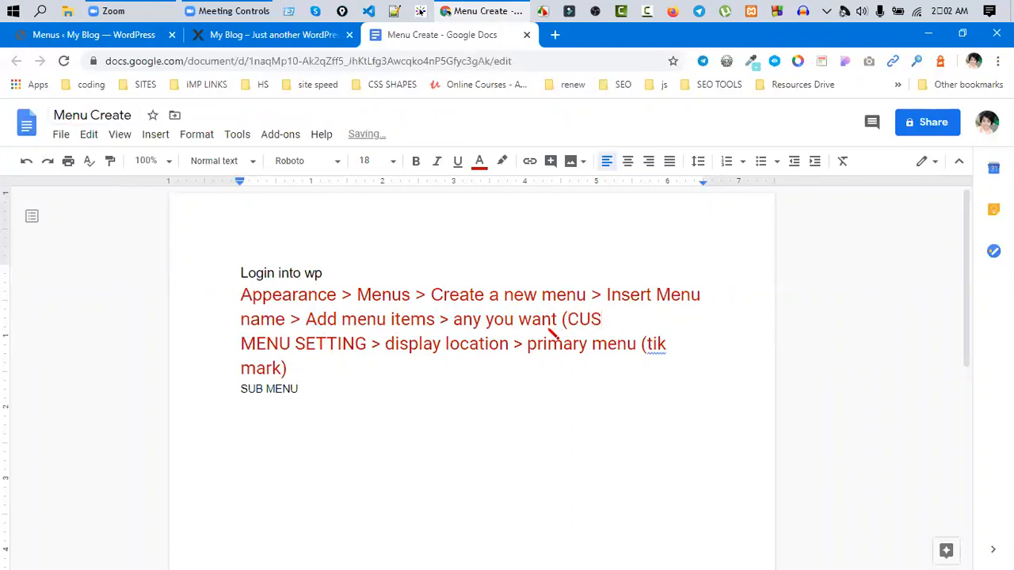
type("TOM LINK")
key("BackSpace")
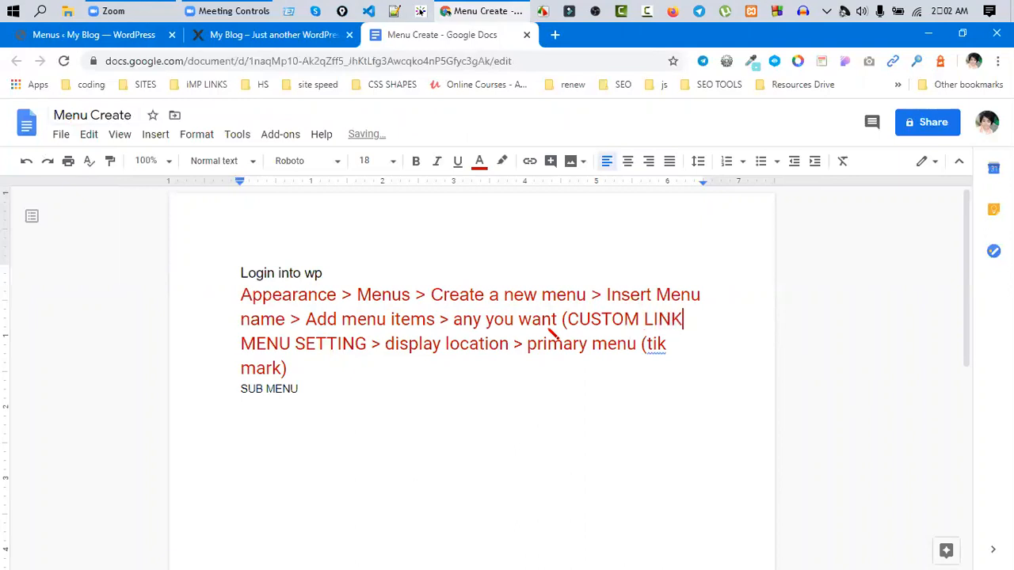
type(")")
- Return to the WordPress menu editor and add a custom link with URL "#" and link text "HTML" to menu1
left_click(221, 42)
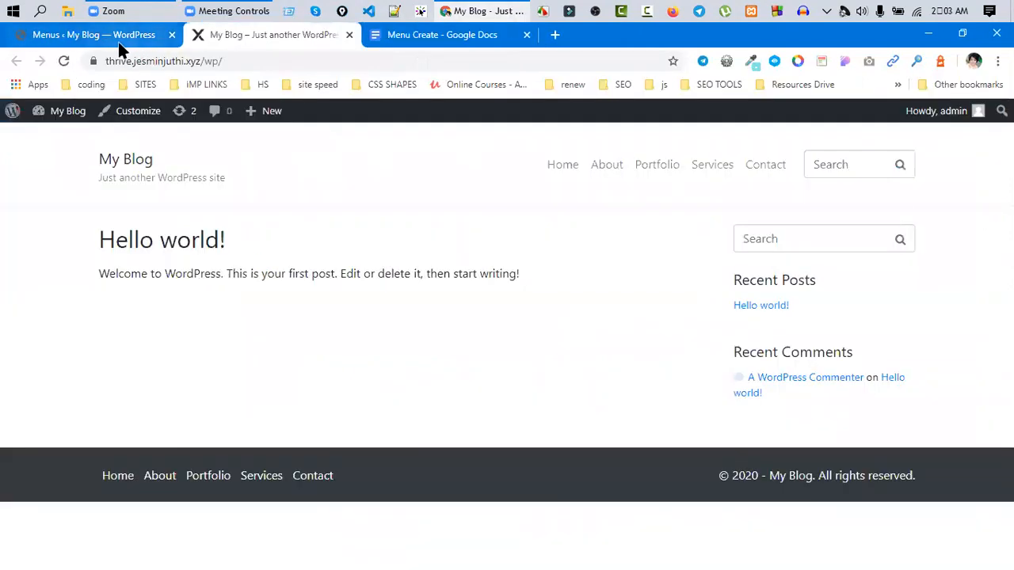
left_click(117, 39)
scroll(314, 333, "down", 3)
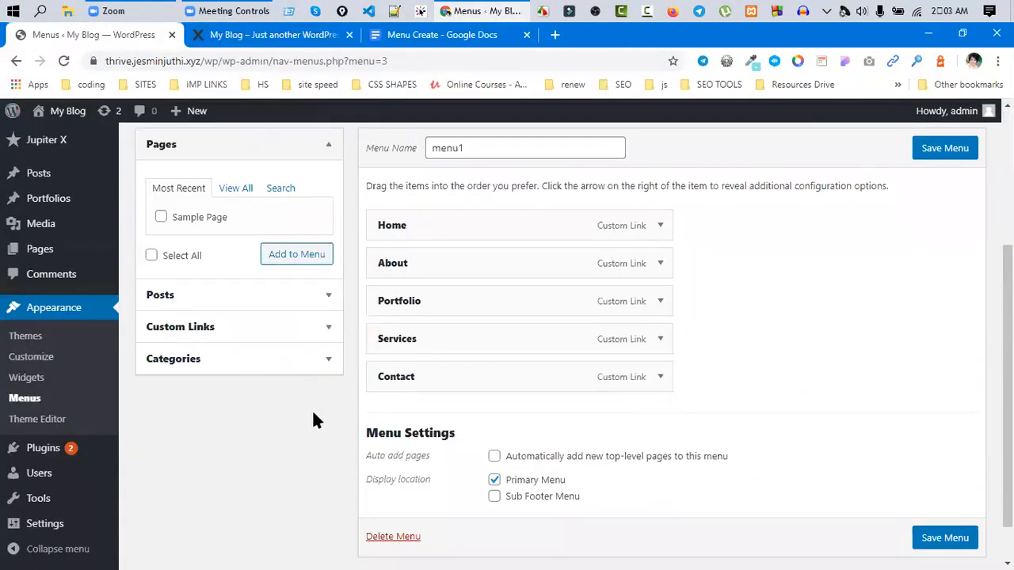
left_click(316, 332)
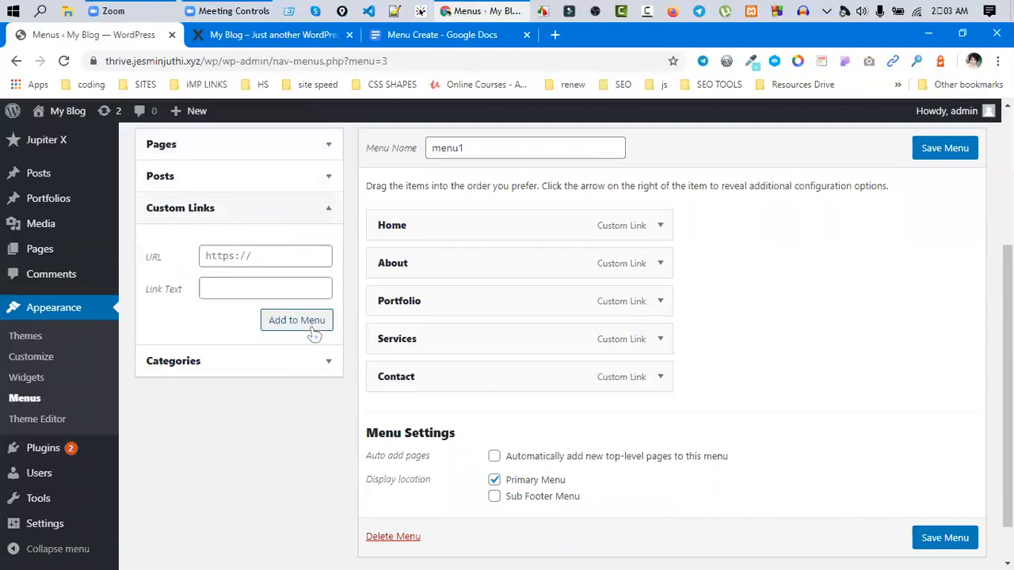
left_click(233, 265)
type("#")
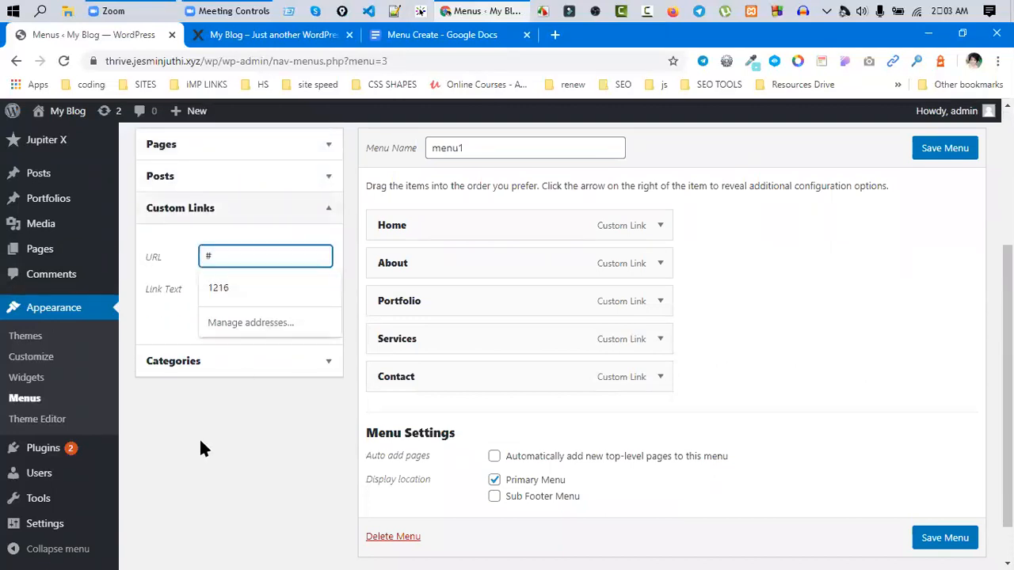
left_click(245, 290)
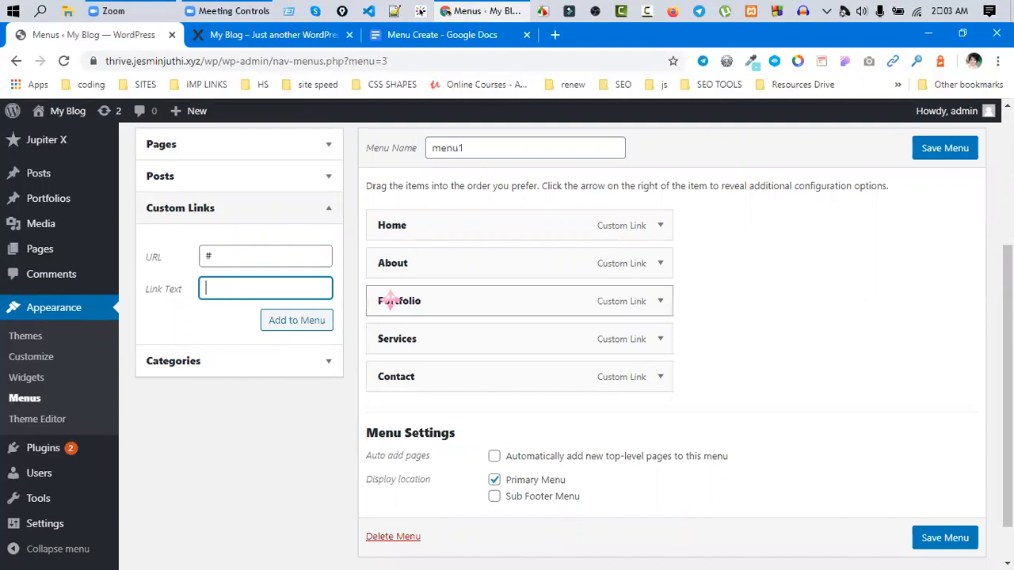
type("HTML")
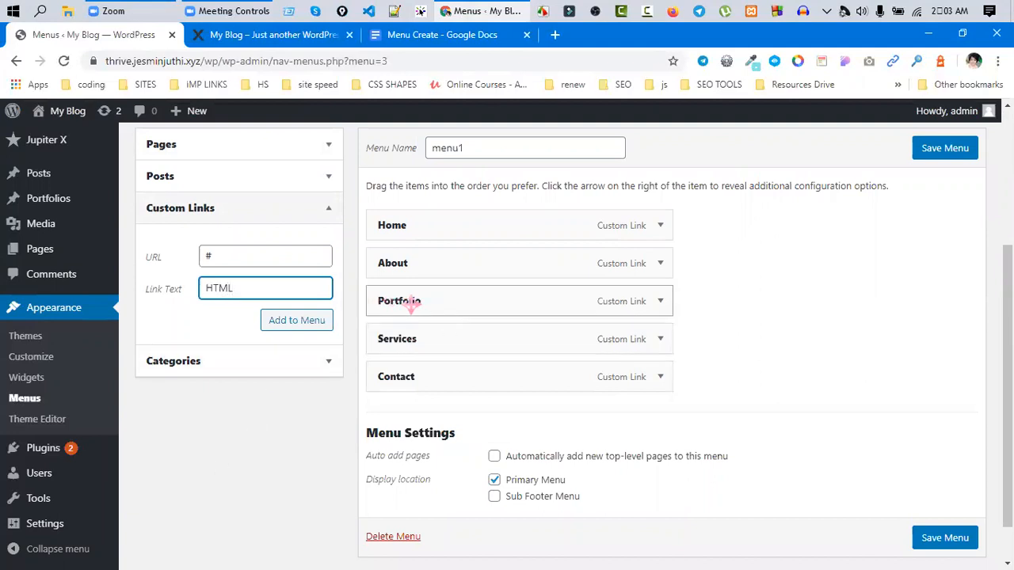
left_click(284, 325)
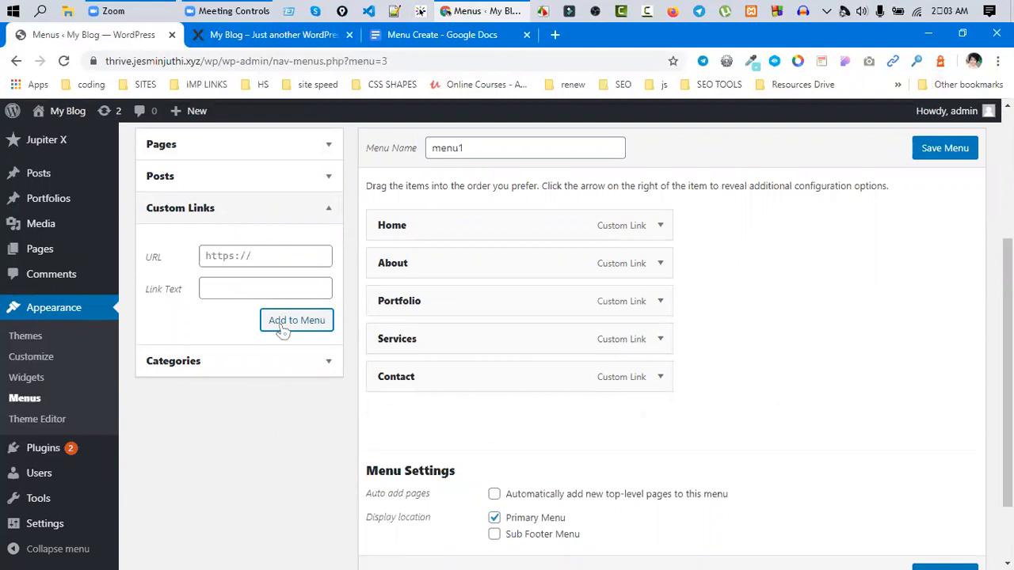
- Move the HTML item directly below Portfolio in the menu structure and indent it as a sub item
mouse_move(432, 412)
left_mouse_down()
mouse_move(441, 229)
mouse_move(426, 242)
mouse_move(403, 448)
mouse_move(414, 256)
mouse_move(430, 402)
left_mouse_up()
left_click_drag(434, 212, 419, 343)
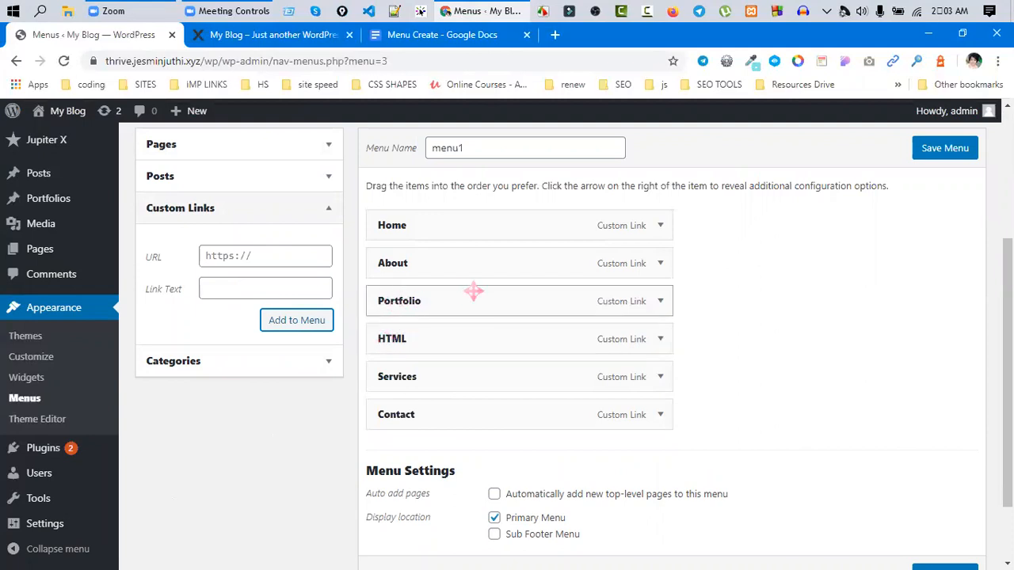
left_click_drag(414, 335, 439, 337)
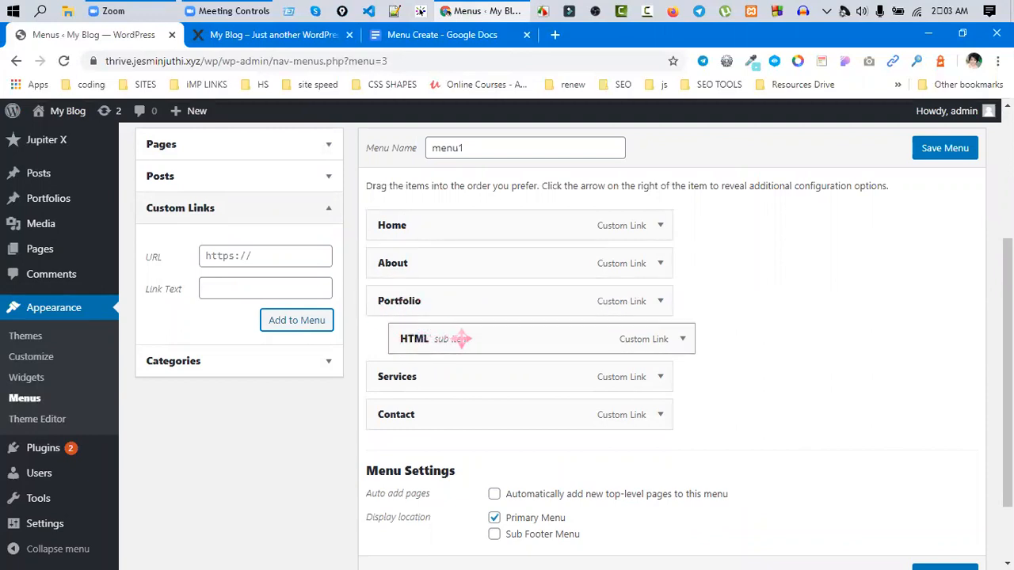
- Add another custom link with URL "#" and link text "CSS" to menu1
left_click(262, 255)
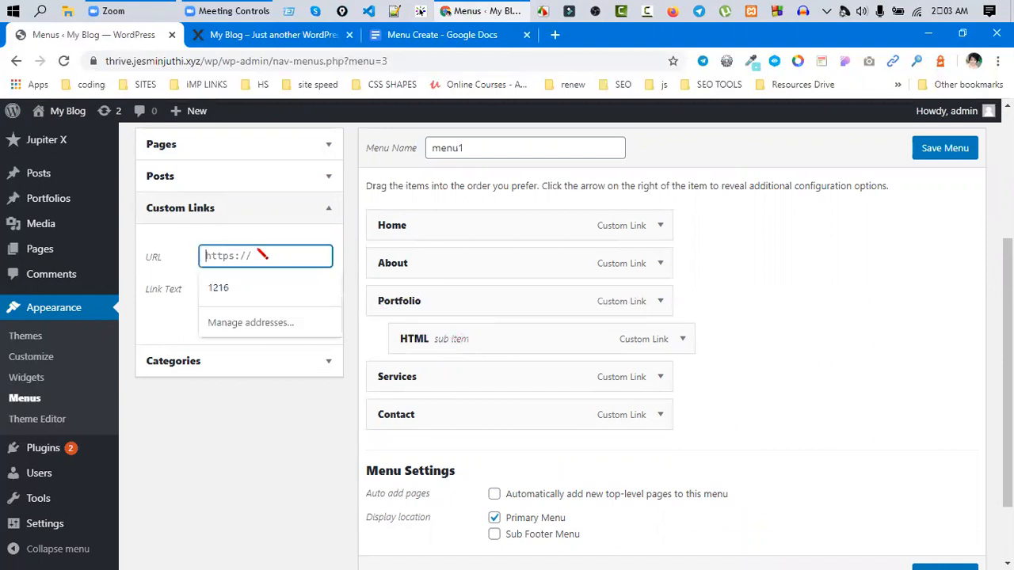
type("#")
left_click(241, 293)
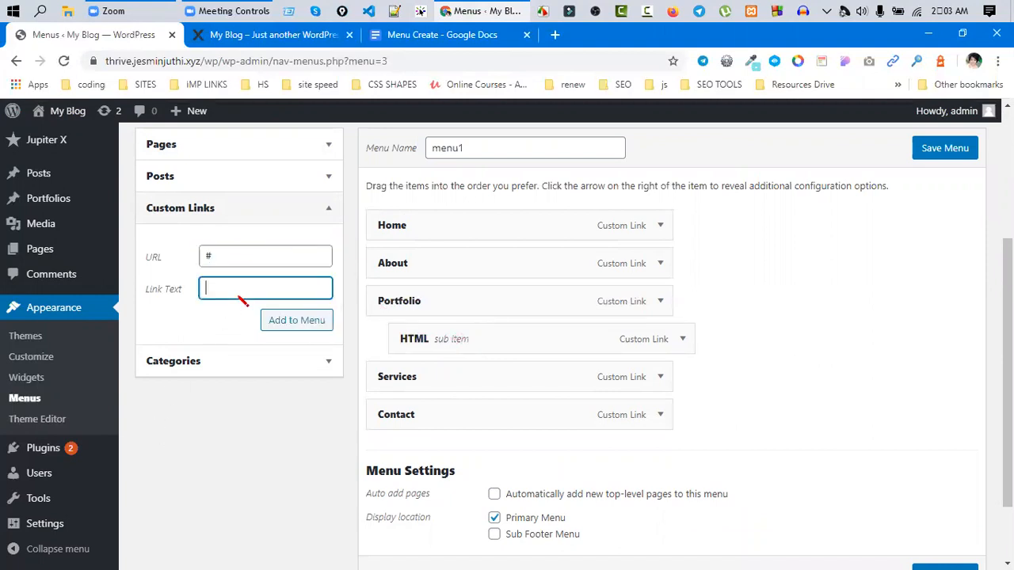
left_click(318, 321)
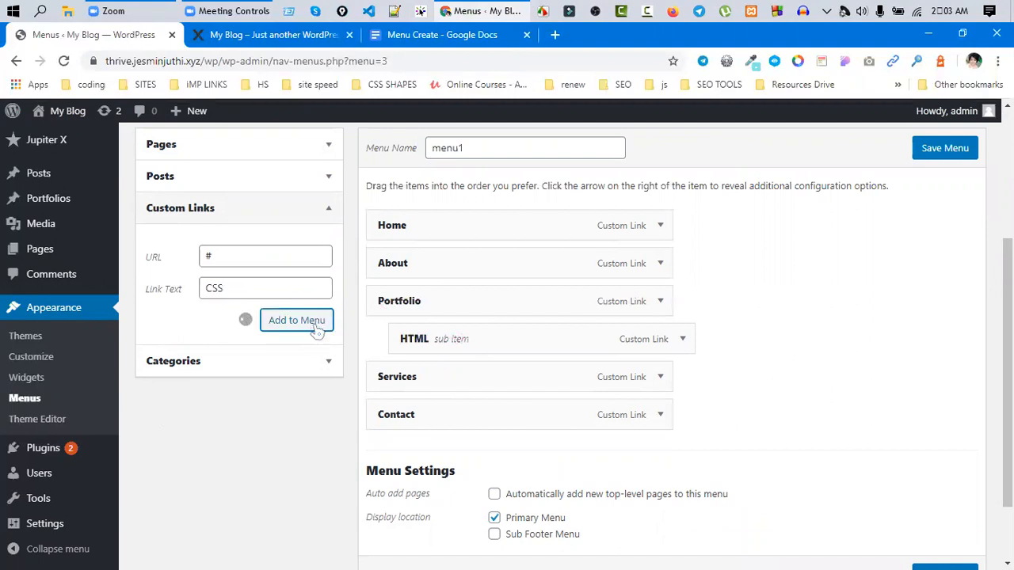
- Move the CSS item directly below HTML in the menu structure, indented as a sub item of Portfolio
left_click_drag(404, 457, 407, 377)
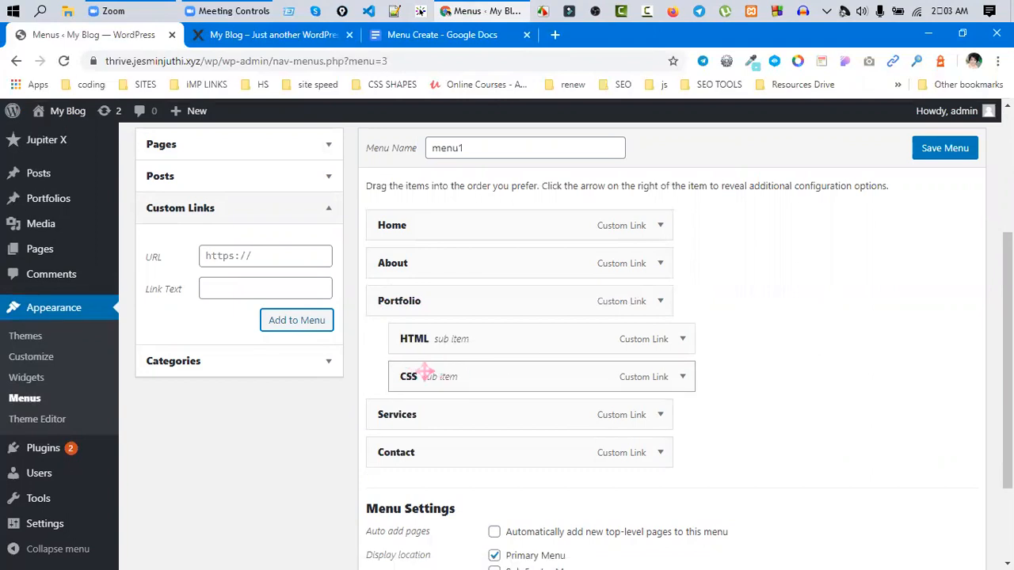
left_click_drag(449, 368, 485, 364)
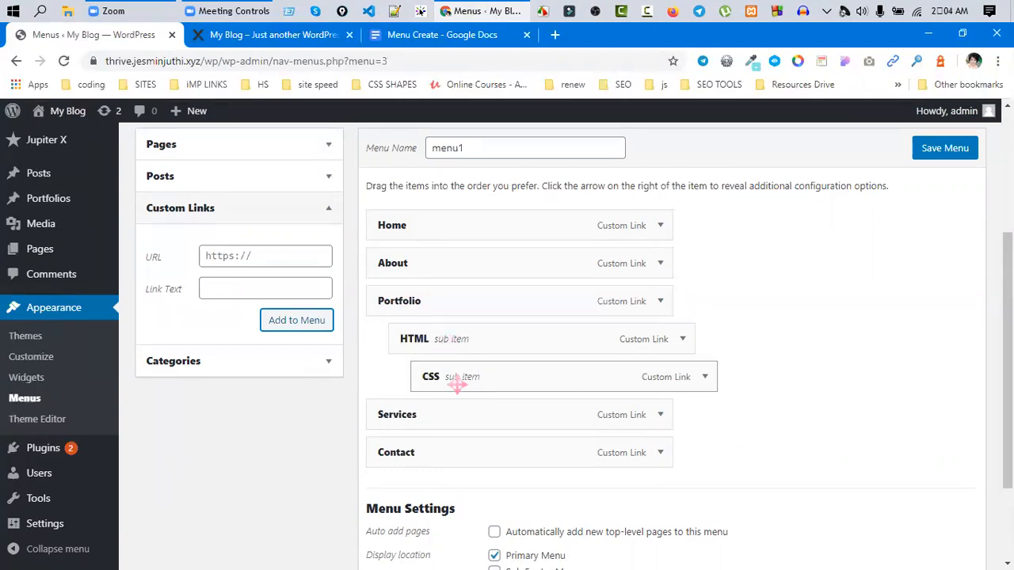
mouse_move(460, 371)
left_mouse_down()
mouse_move(407, 376)
mouse_move(545, 377)
mouse_move(441, 375)
mouse_move(451, 376)
left_mouse_up()
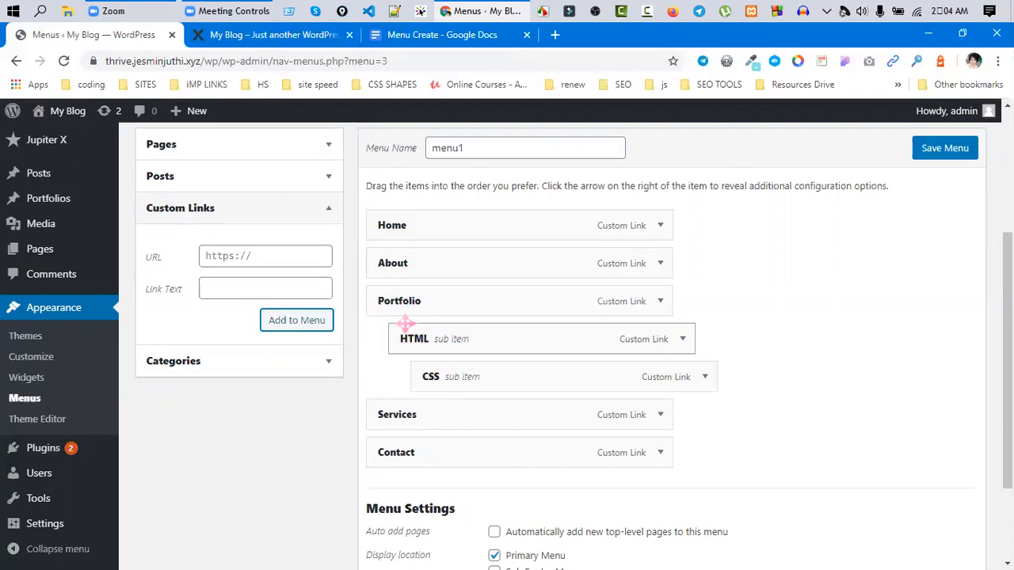
left_click_drag(429, 384, 433, 385)
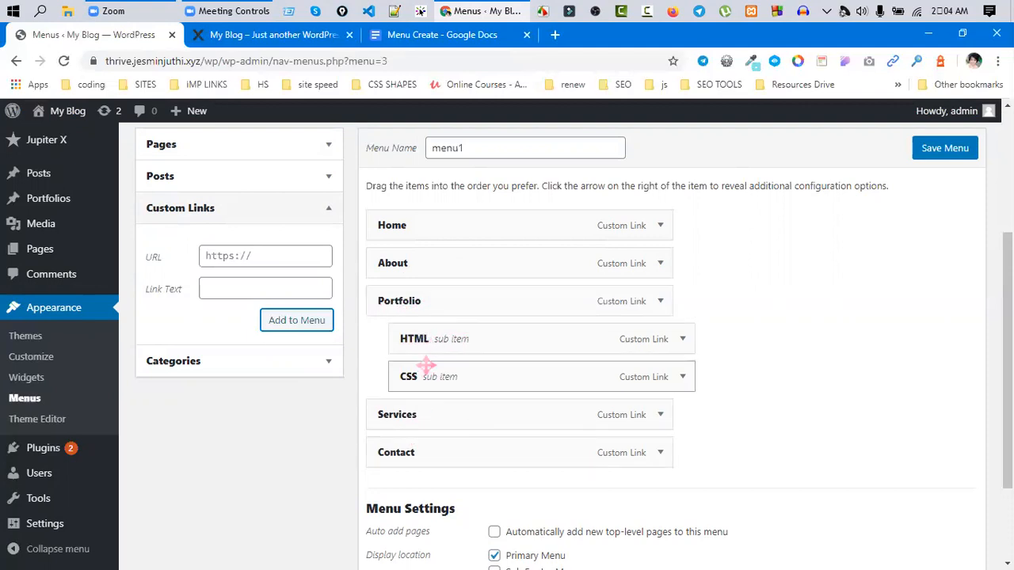
- Add a custom link with URL "#" and link text "JavaScript" to menu1
left_click(250, 259)
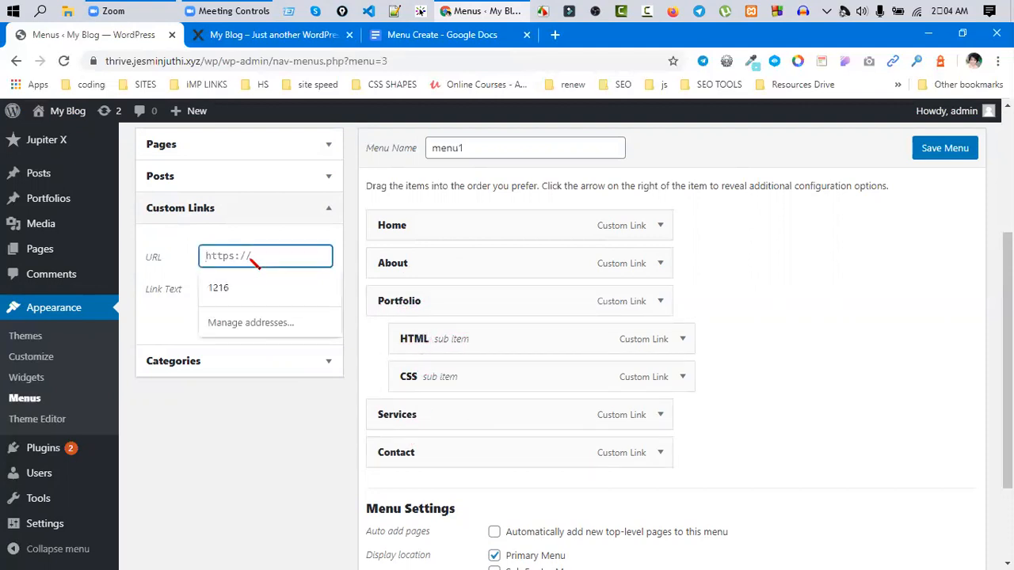
left_click(223, 293)
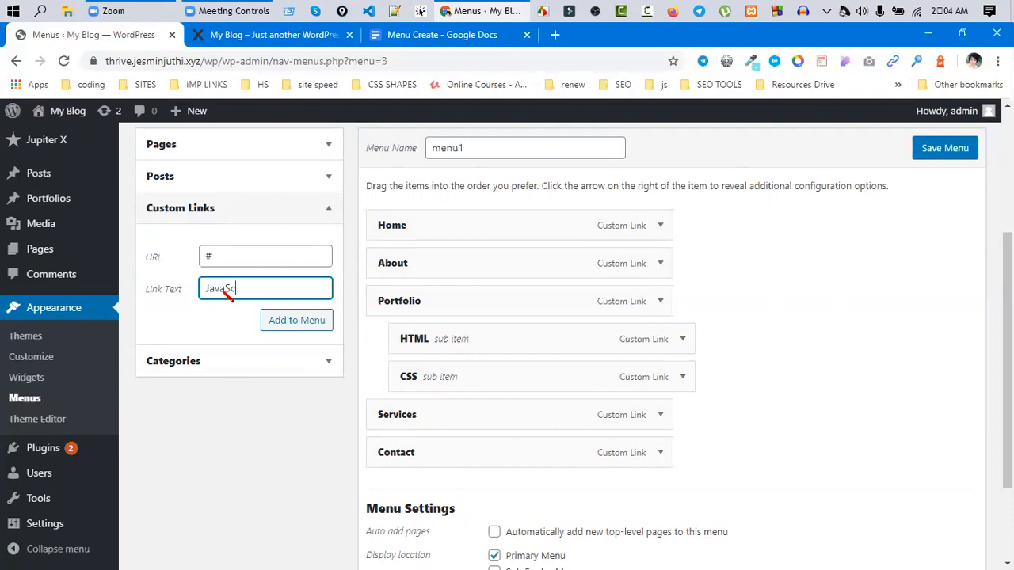
left_click(274, 320)
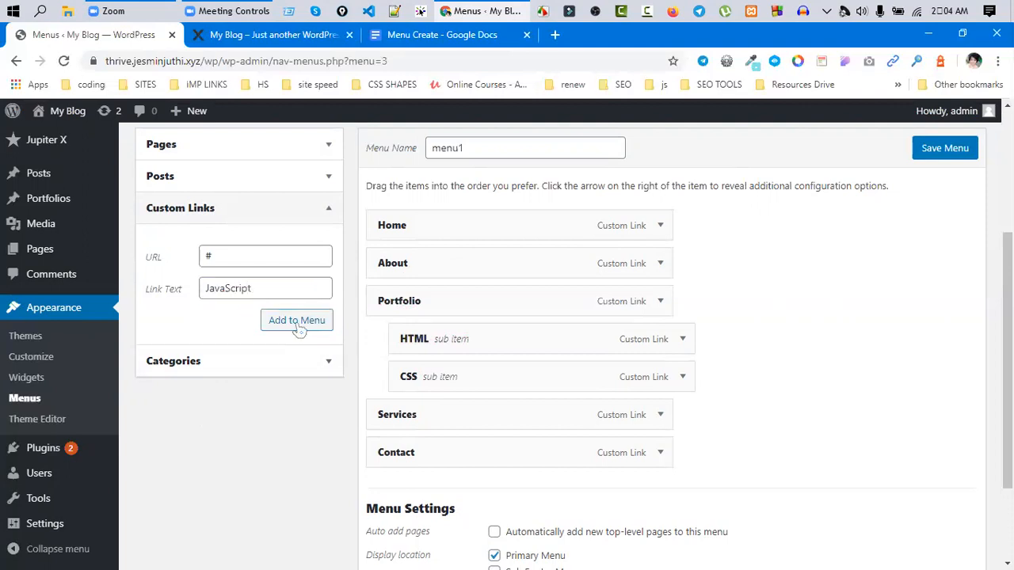
- Move the JavaScript item below CSS as a sub item of Portfolio and save the menu
scroll(648, 434, "down", 2)
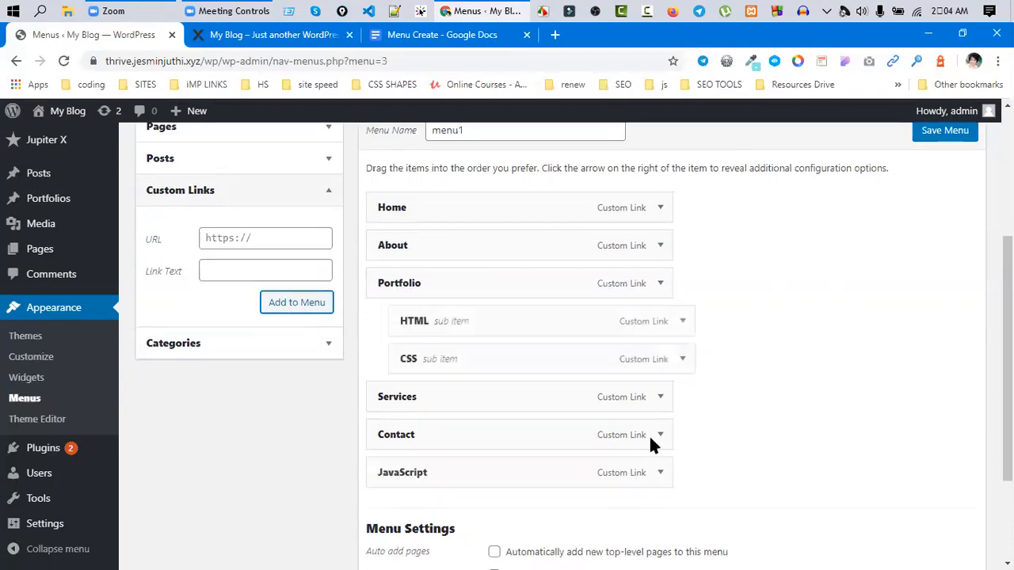
left_click_drag(452, 420, 478, 347)
scroll(792, 380, "down", 2)
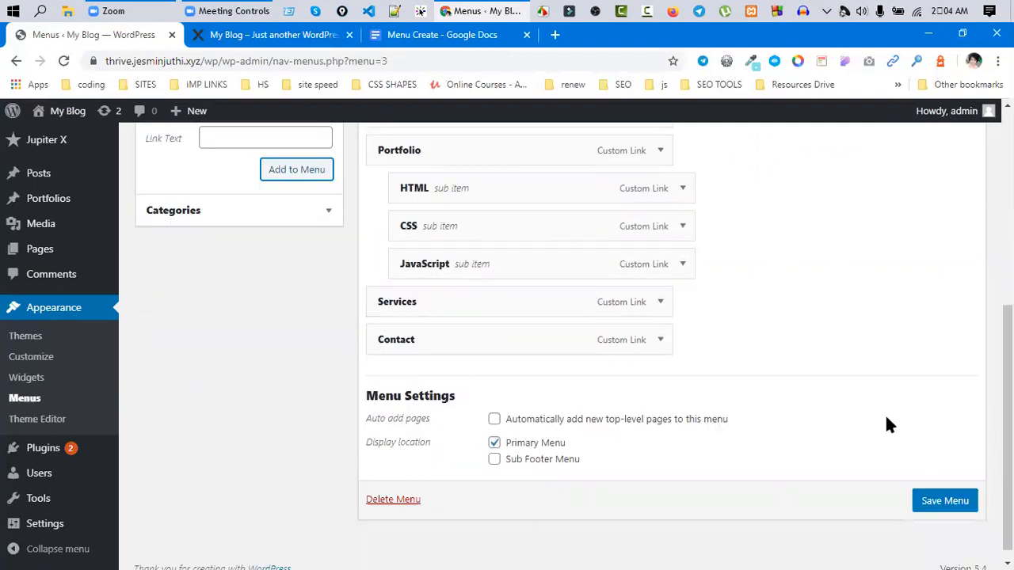
left_click(943, 487)
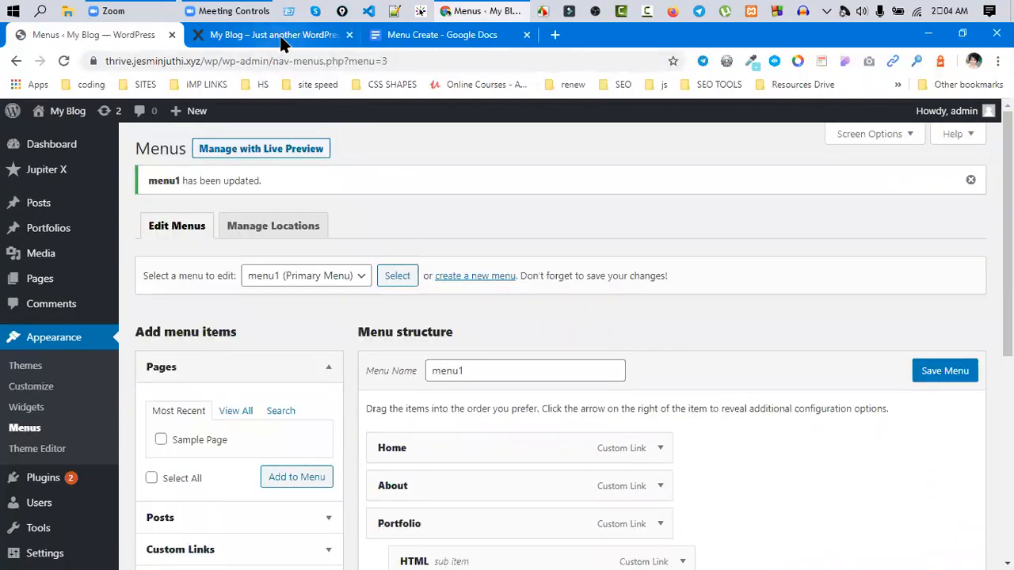
- Reload the My Blog front page and check the sub items under Portfolio in the header menu
left_click(255, 36)
left_click(214, 62)
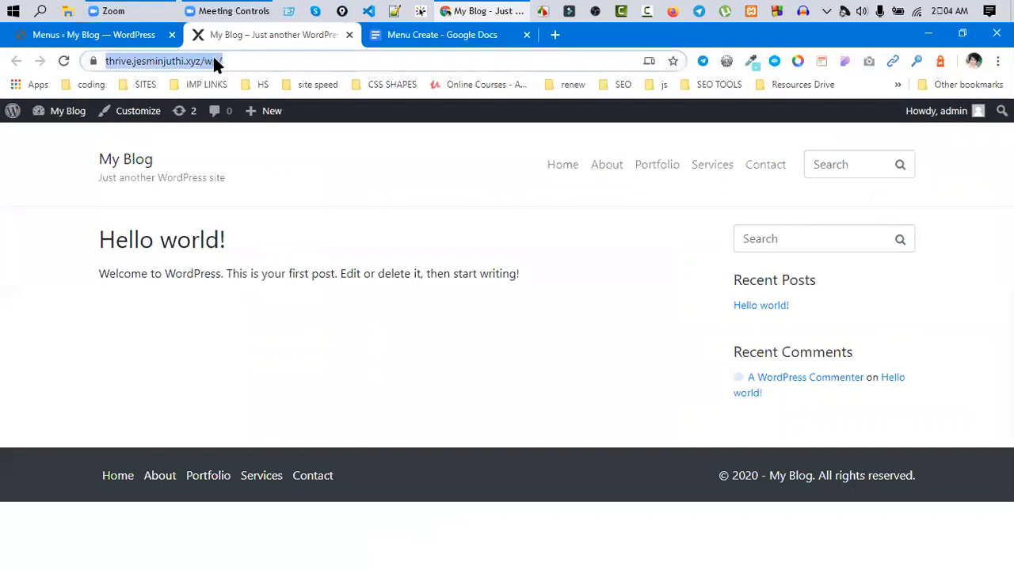
key("Return")
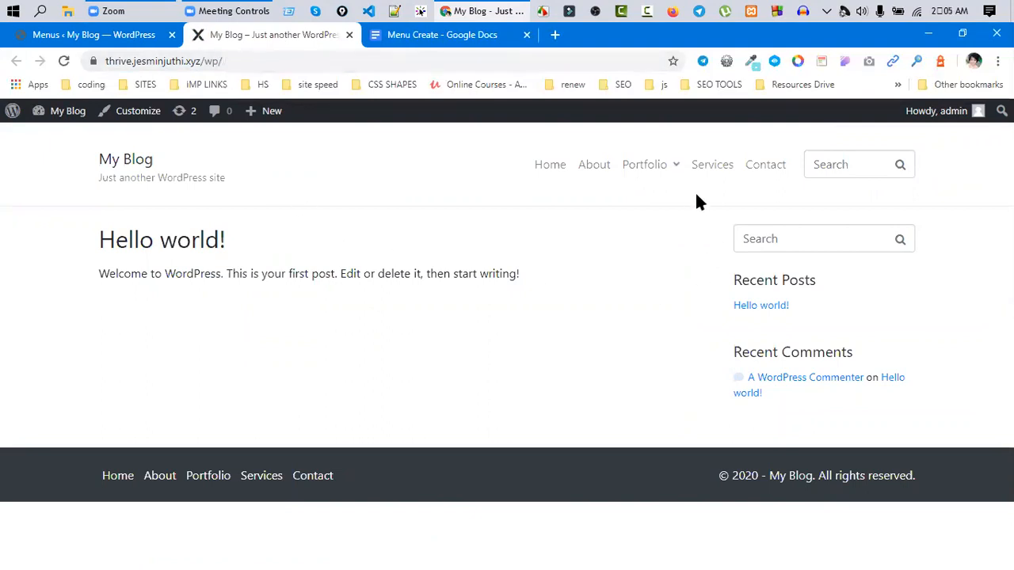
mouse_move(677, 166)
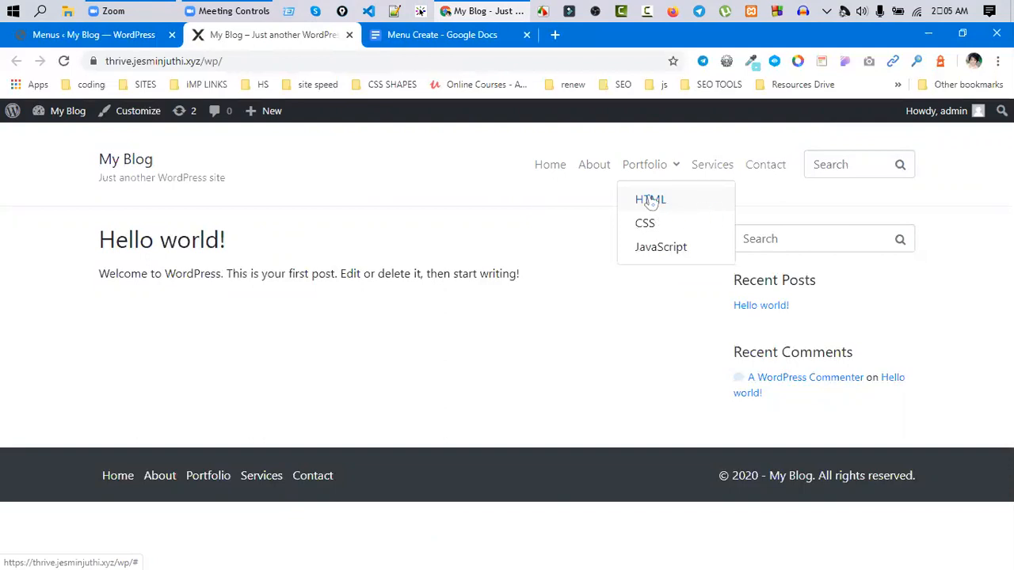
- Return to the WordPress menu editor, add a custom link with URL "#" and link text "Header tag", and nest it under HTML
left_click(41, 35)
scroll(410, 319, "down", 4)
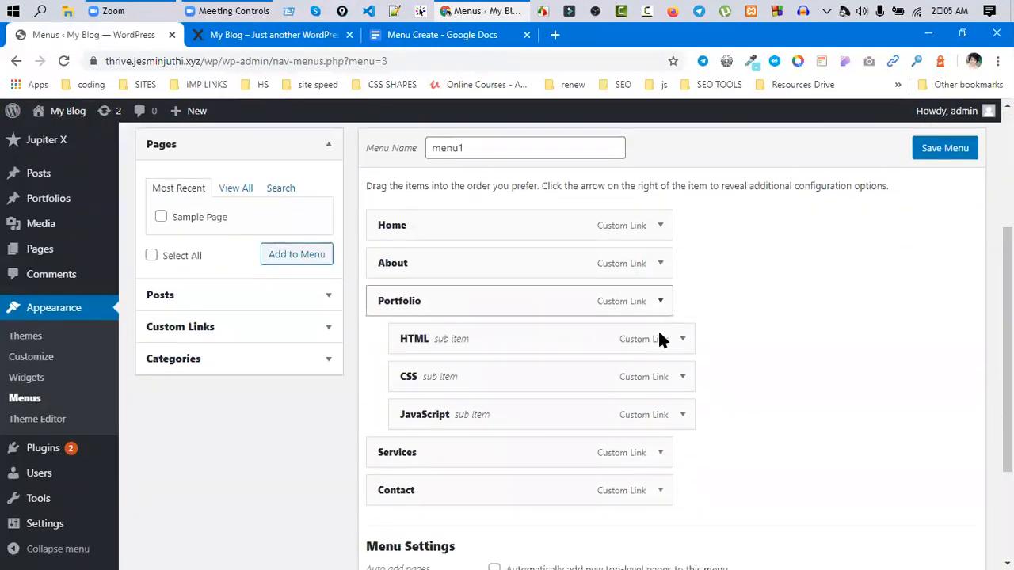
scroll(158, 238, "up", 1)
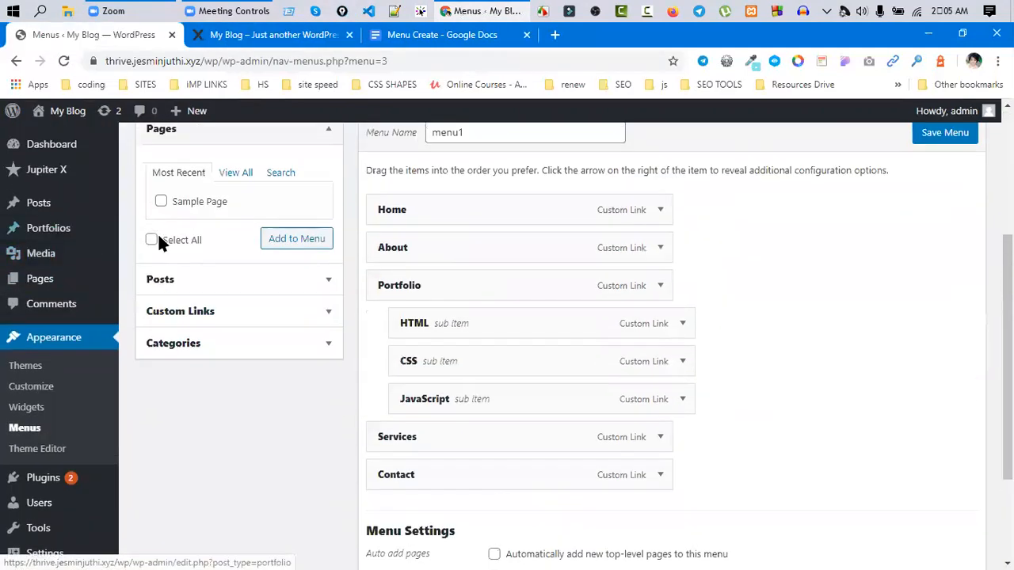
left_click(199, 313)
left_click(227, 245)
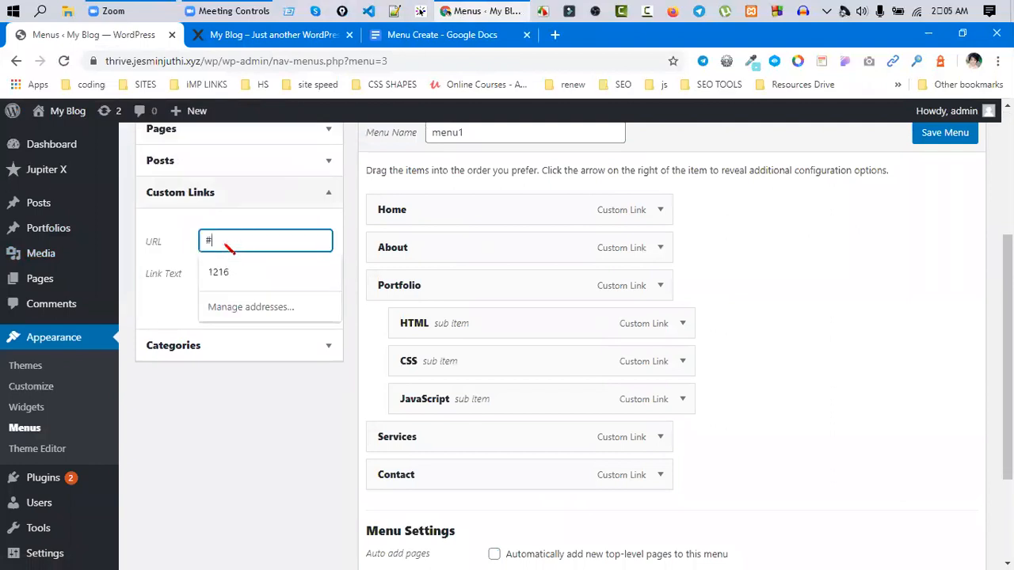
left_click(166, 461)
left_click(227, 274)
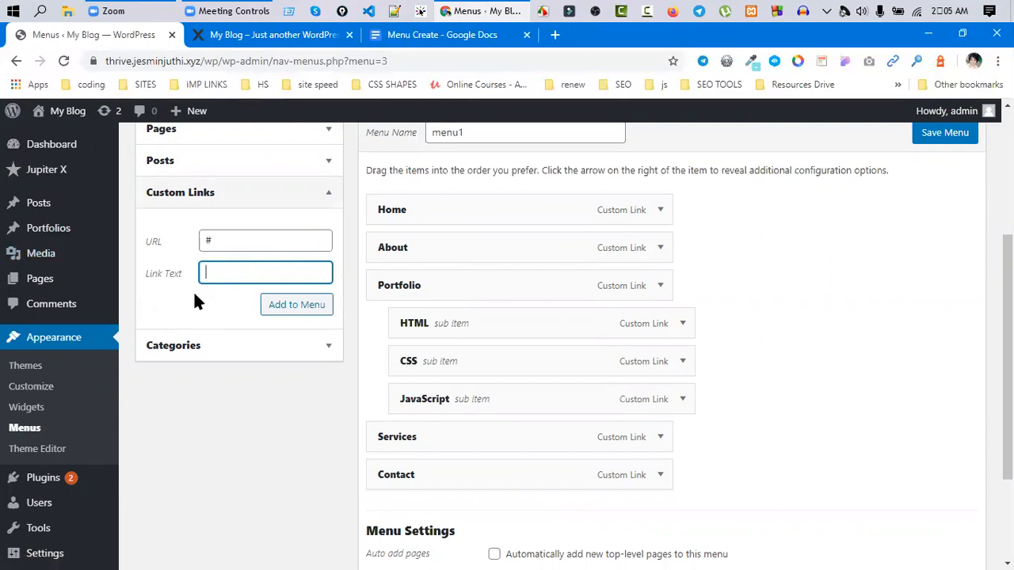
type("Header tag")
key("BackSpace")
type("g")
left_click(317, 311)
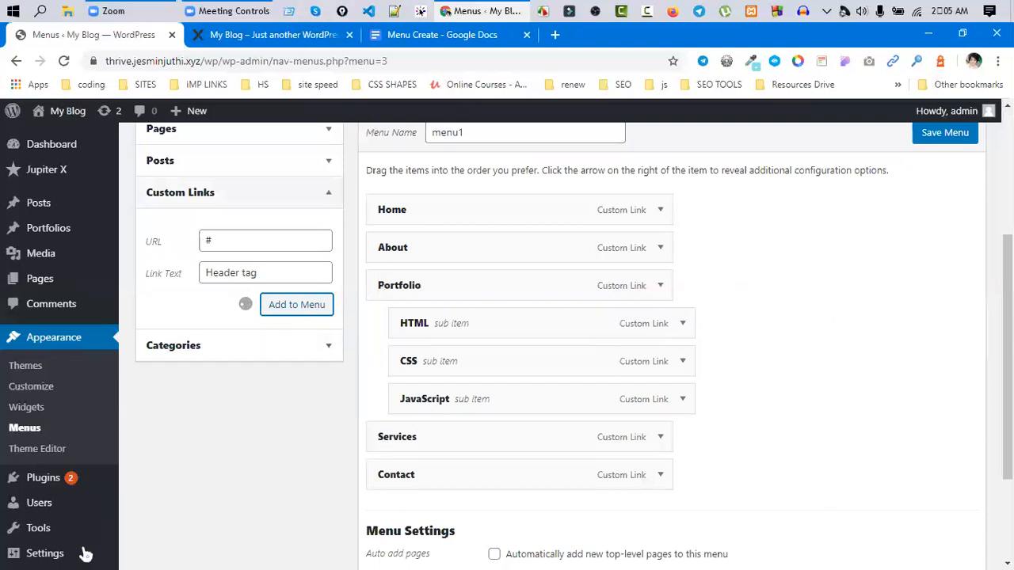
left_click_drag(382, 513, 470, 361)
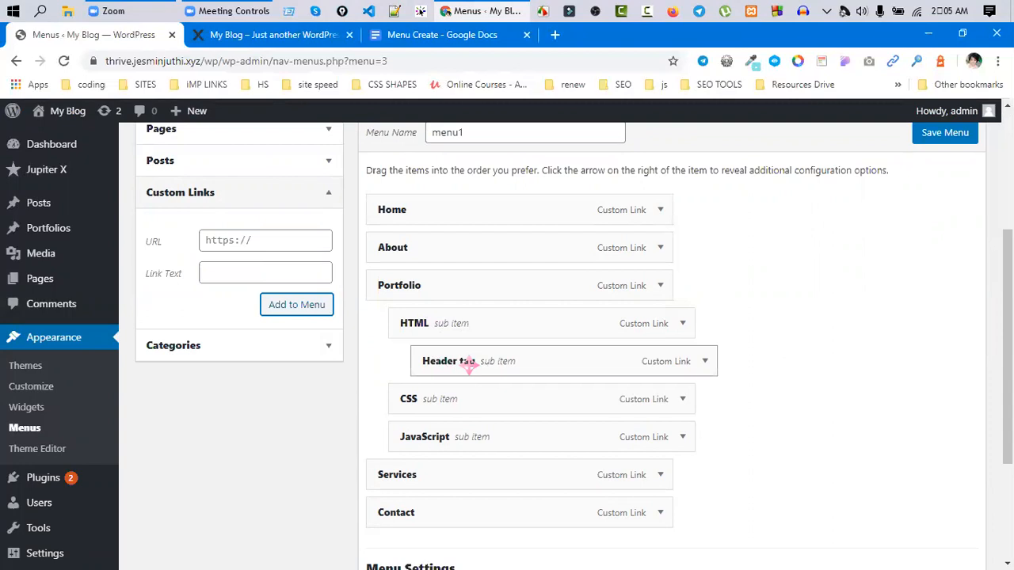
- Add a custom link with URL "#" and link text "nav tag", placing it below Header tag as a sub item of HTML
left_click(255, 242)
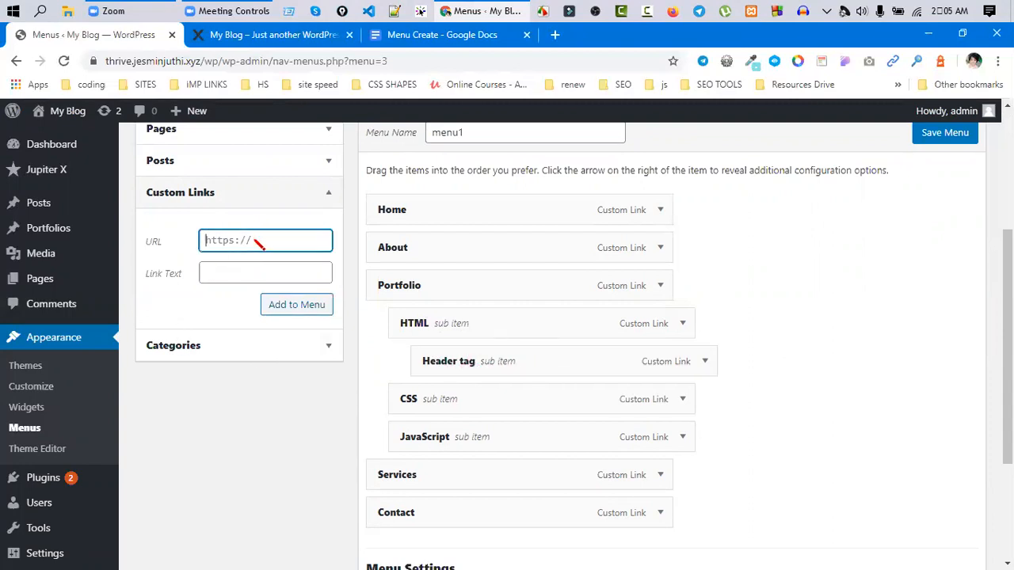
left_click(255, 243)
type("#")
left_click(231, 276)
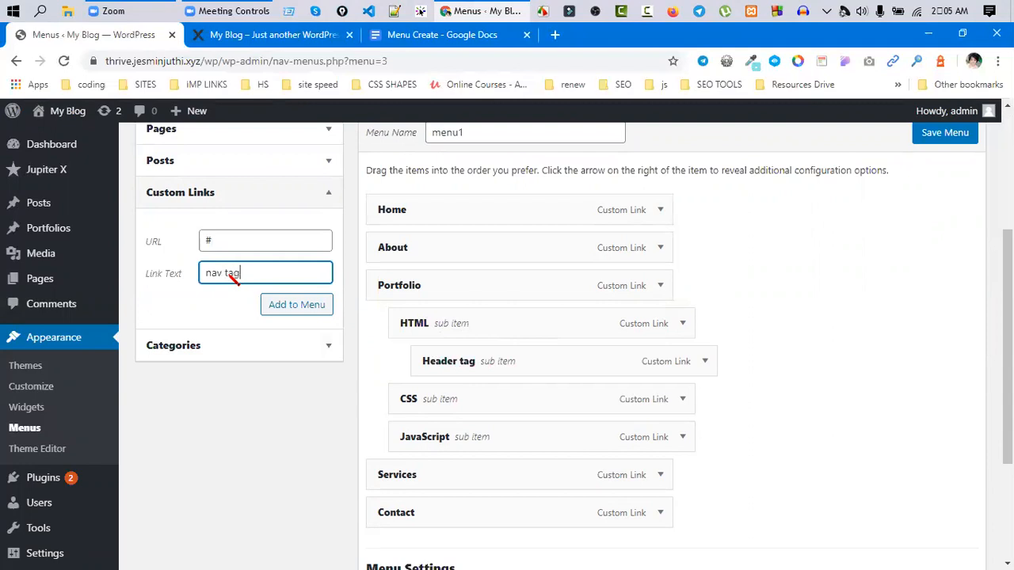
left_click(296, 305)
scroll(476, 317, "down", 2)
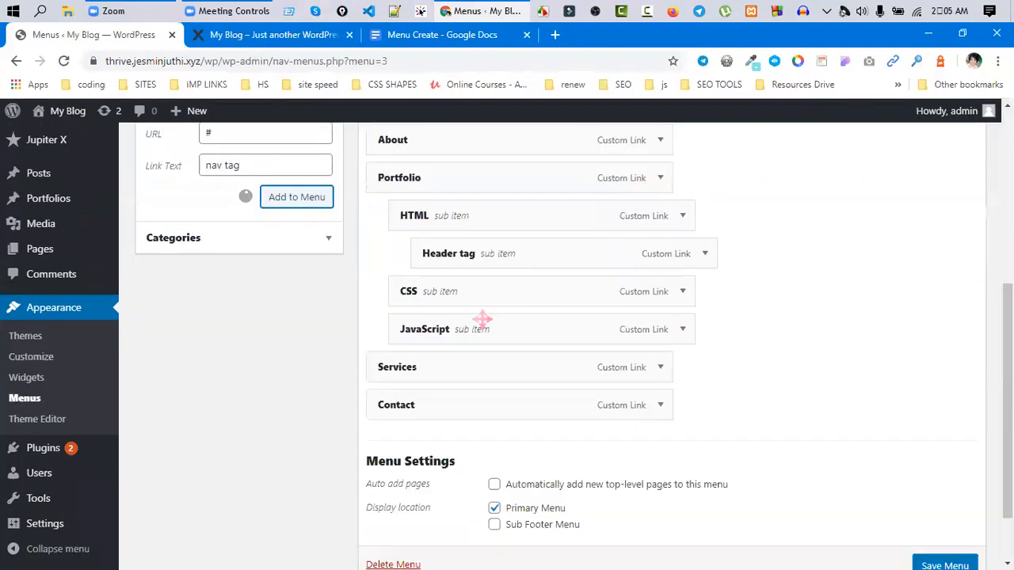
left_click_drag(398, 432, 458, 283)
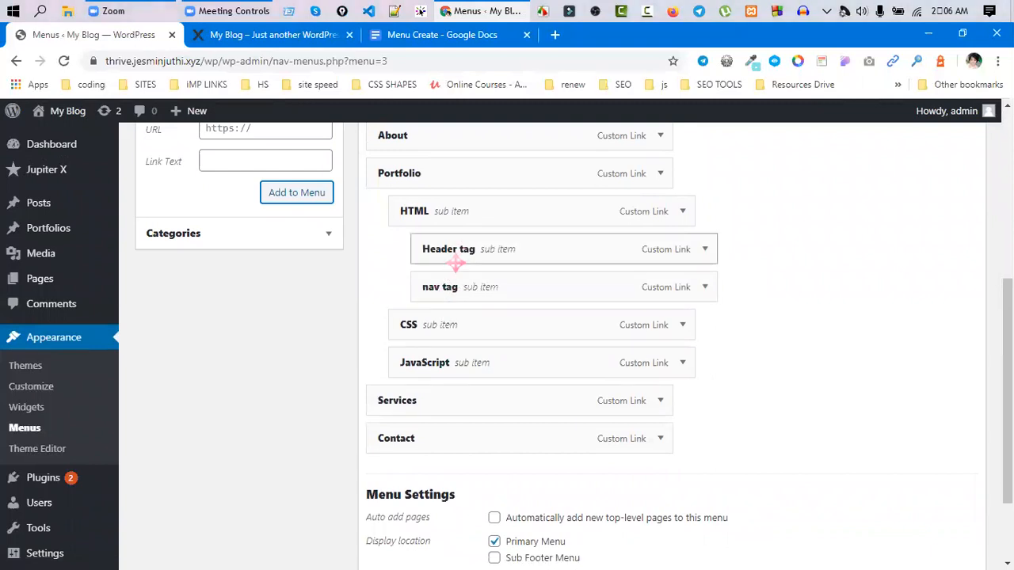
left_click_drag(485, 299, 543, 293)
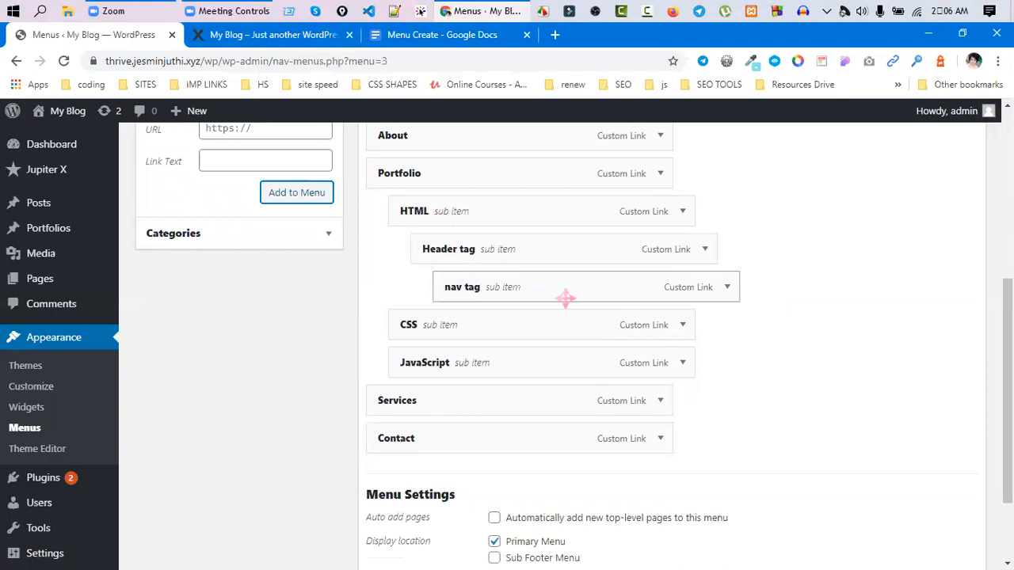
mouse_move(533, 296)
left_mouse_down()
mouse_move(521, 298)
mouse_move(533, 295)
left_mouse_up()
- Add a custom link with URL "#" and link text "footer tag" to menu1
scroll(187, 287, "up", 1)
left_click(248, 206)
type("#")
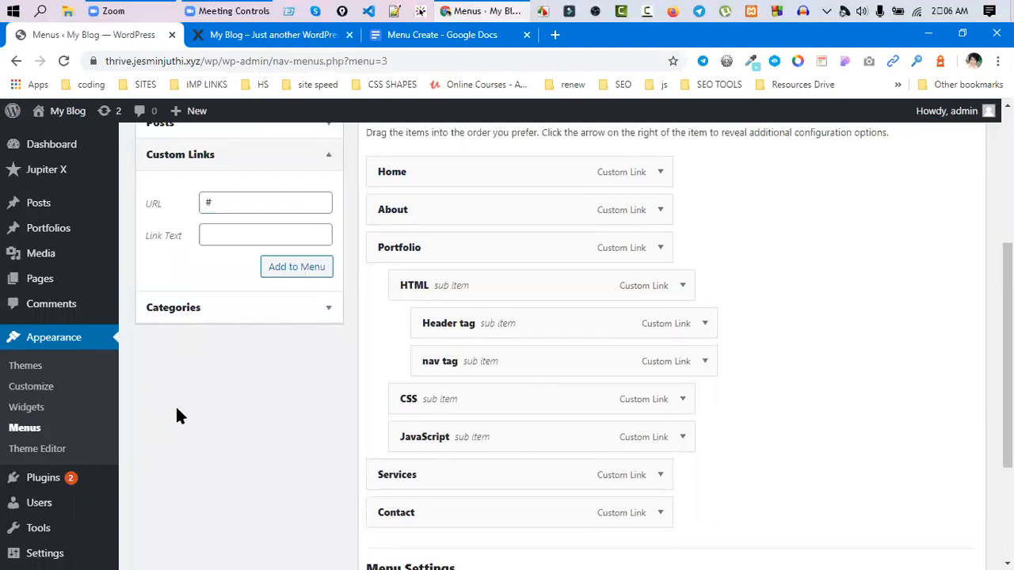
left_click(281, 231)
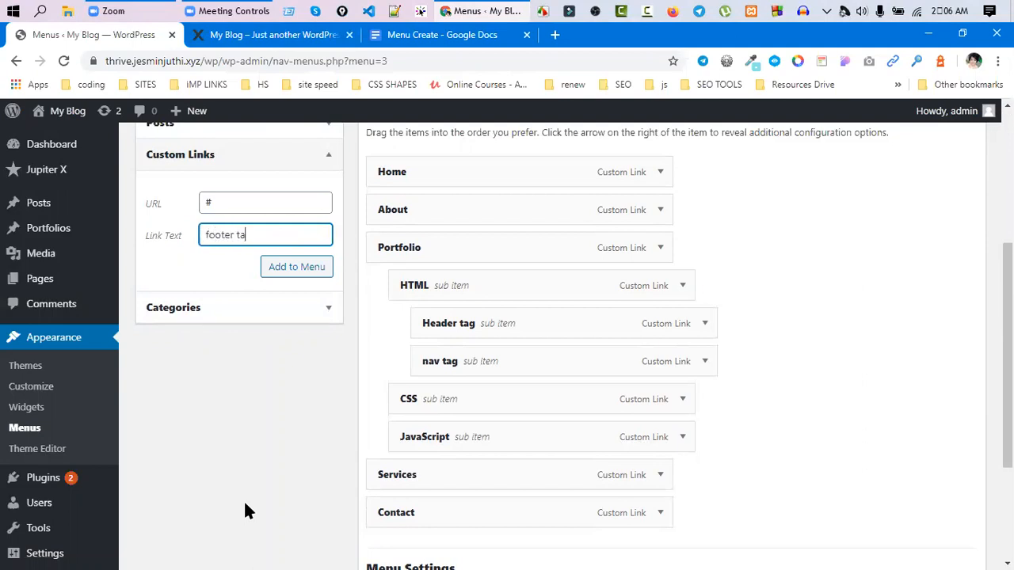
left_click(276, 267)
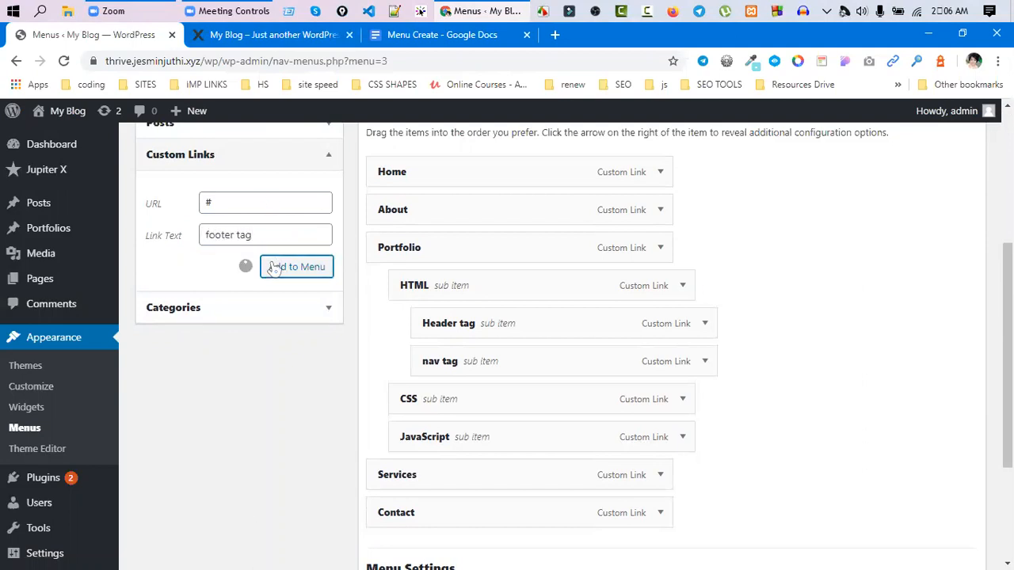
- Move the footer tag item below nav tag as a sub item of HTML and save the menu
scroll(507, 396, "down", 2)
scroll(430, 434, "up", 1)
left_click_drag(430, 435, 488, 292)
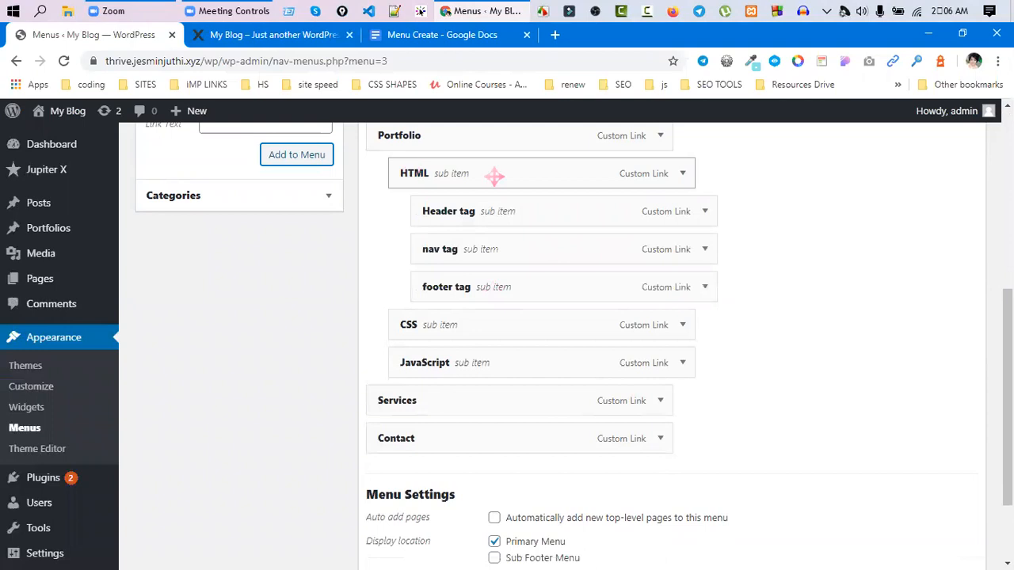
scroll(908, 476, "down", 2)
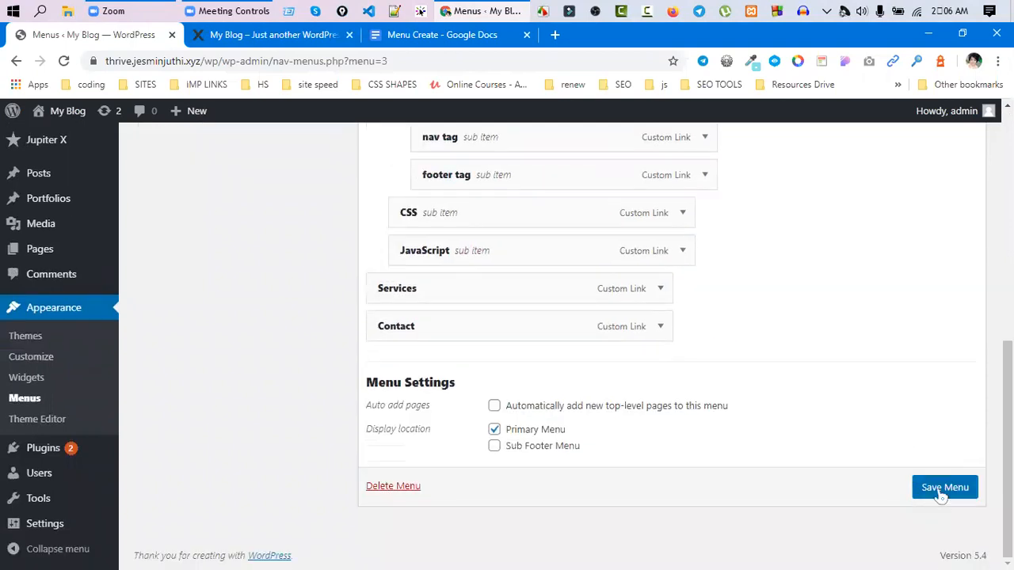
left_click(943, 489)
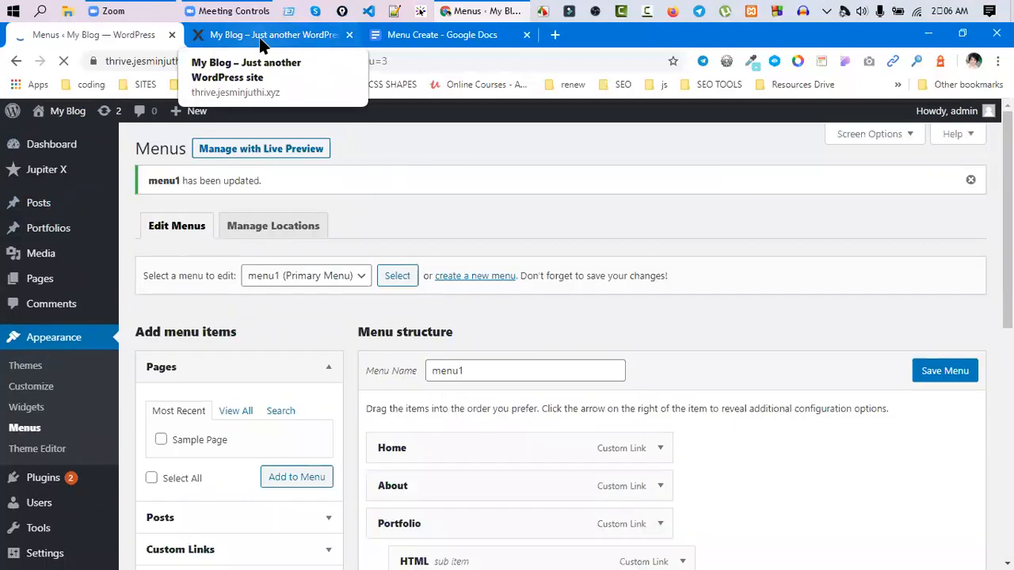
- Reload the My Blog front page and check the nested items under Portfolio and HTML in the header menu
left_click(259, 37)
left_click(199, 60)
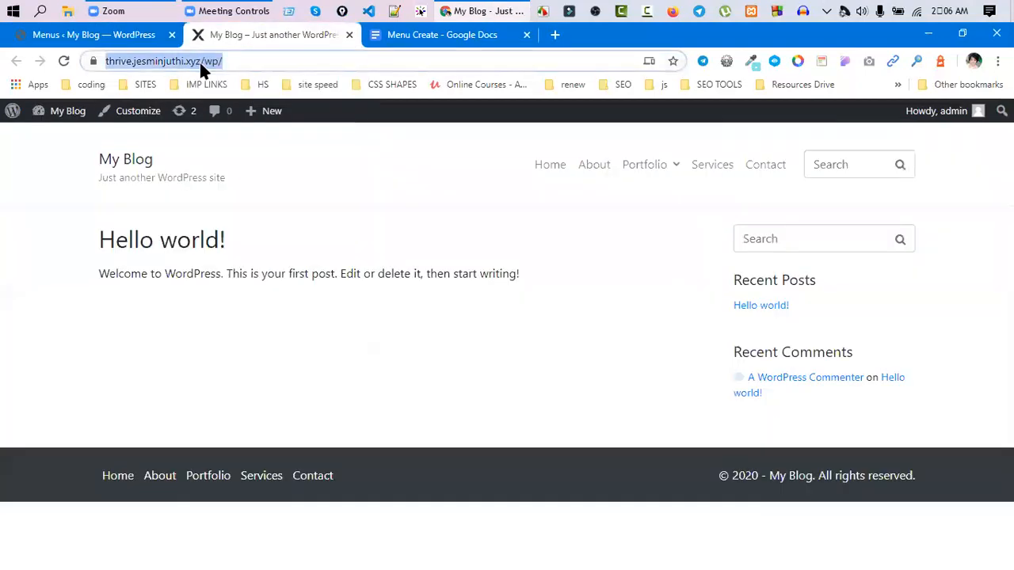
key("Return")
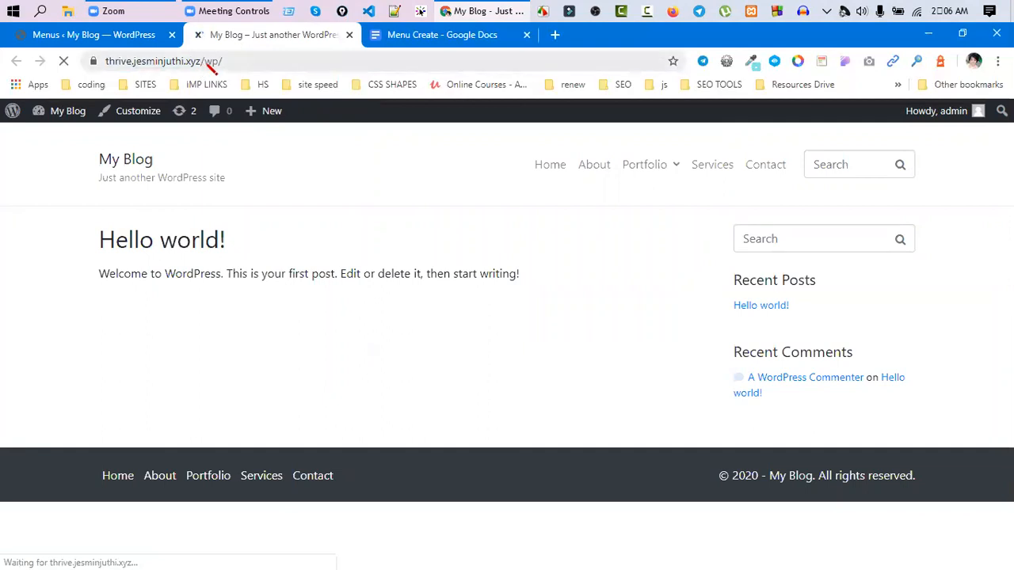
mouse_move(642, 168)
mouse_move(645, 200)
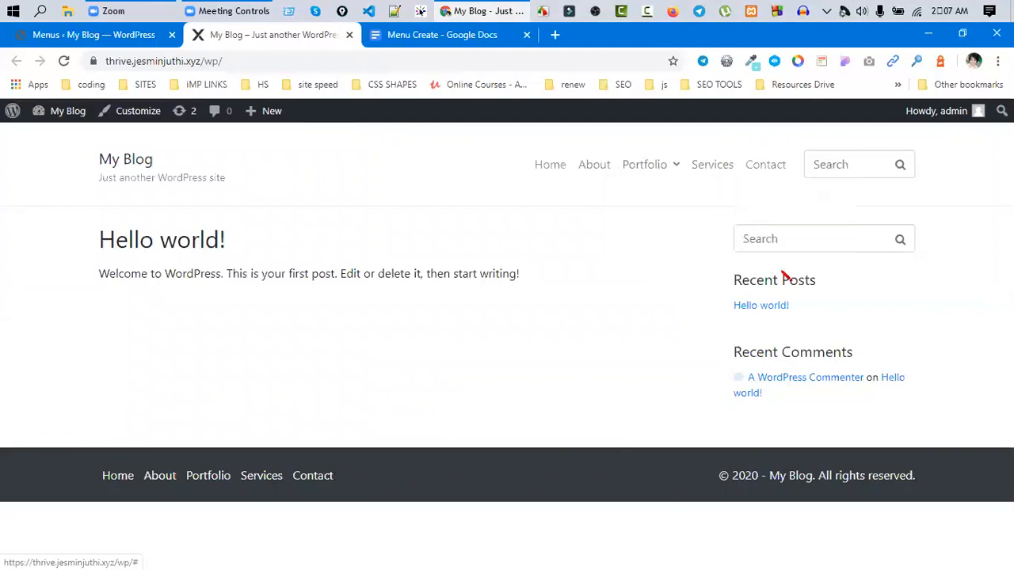
- Switch to the Menu Create notes in Google Docs and review the SUB MENU line, leaving the cursor at its end
left_click(413, 34)
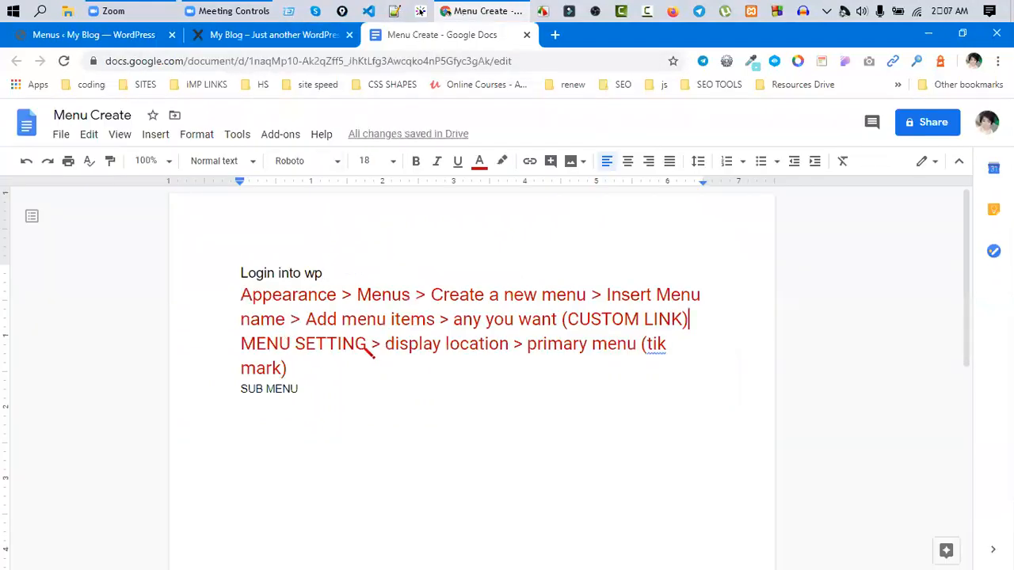
left_click_drag(321, 399, 231, 396)
left_click(327, 394)
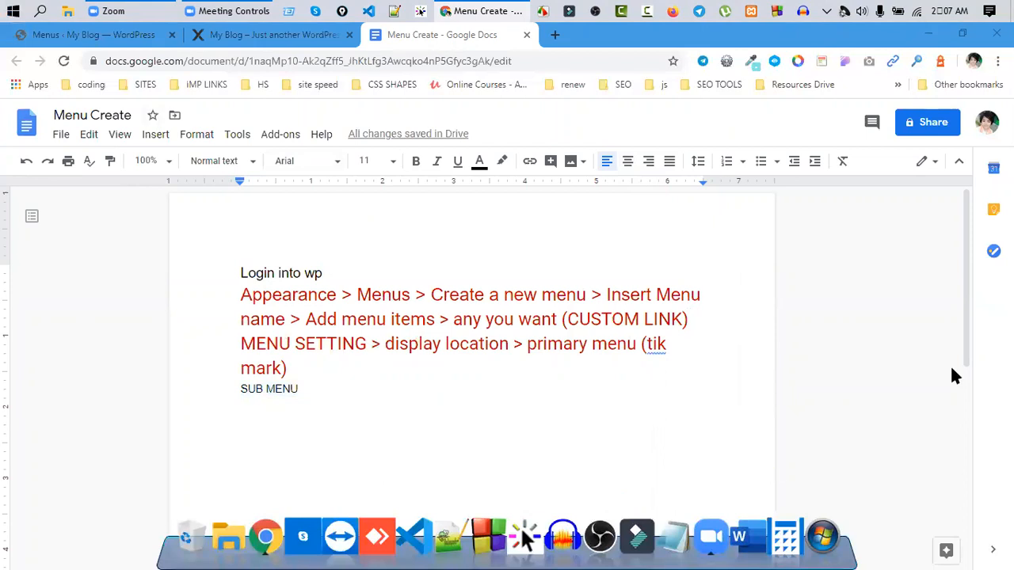
- Return to the WordPress menu editor and review menu1's item structure and the menus available for editing
double_click(314, 427)
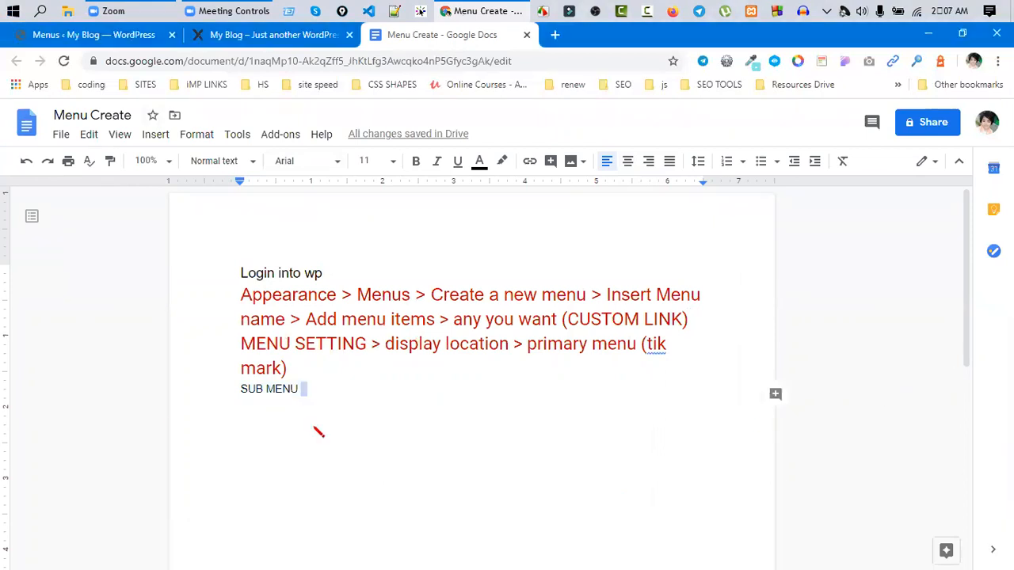
left_click(244, 39)
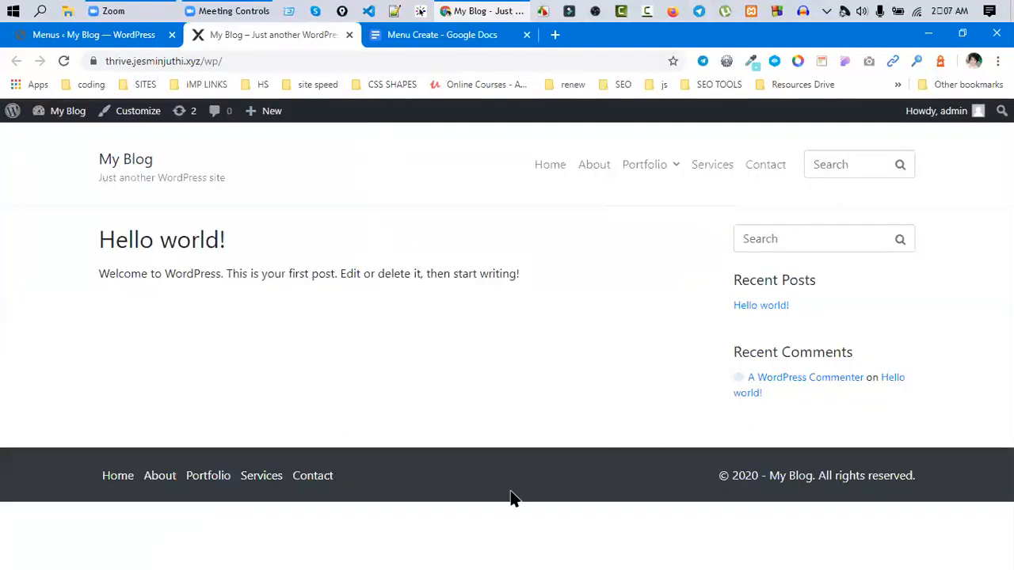
left_click(90, 38)
scroll(875, 408, "down", 3)
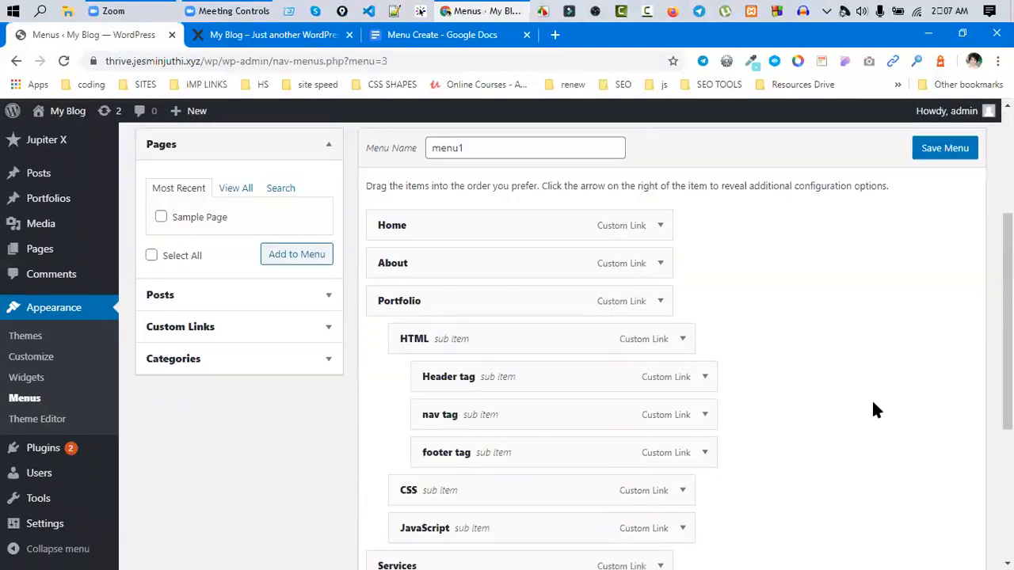
scroll(868, 411, "up", 2)
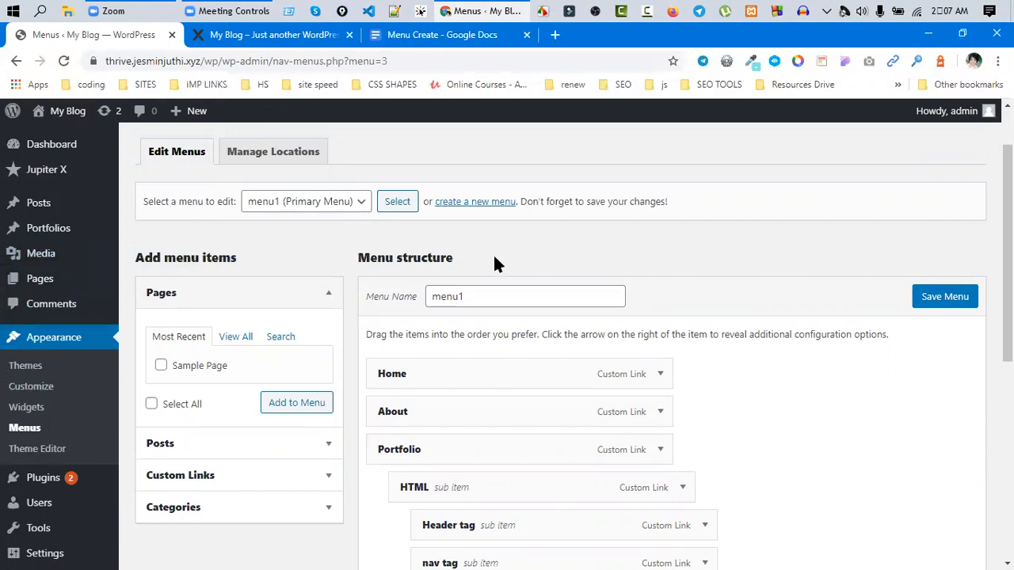
left_click(361, 204)
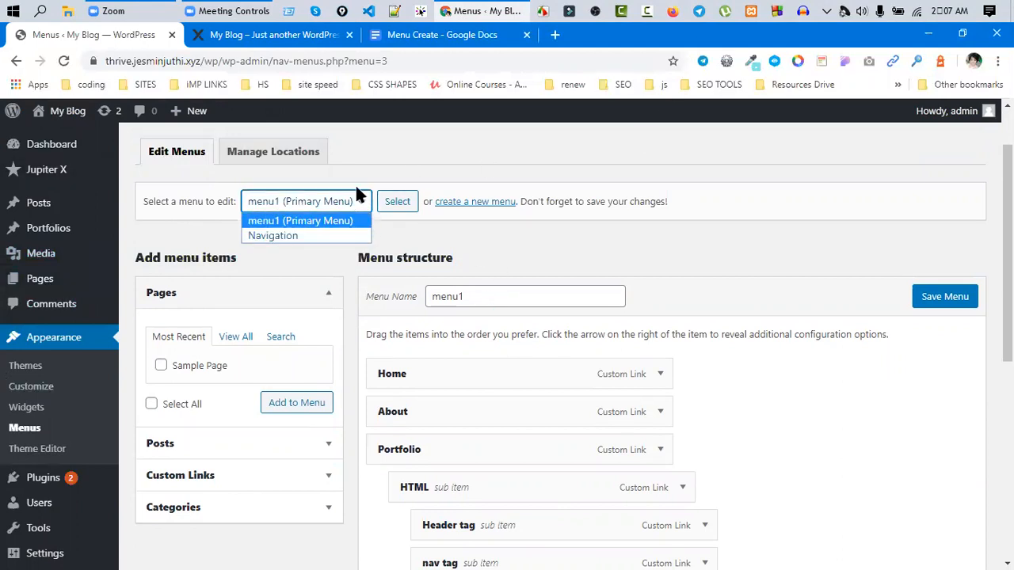
left_click(342, 202)
left_click_drag(146, 203, 222, 209)
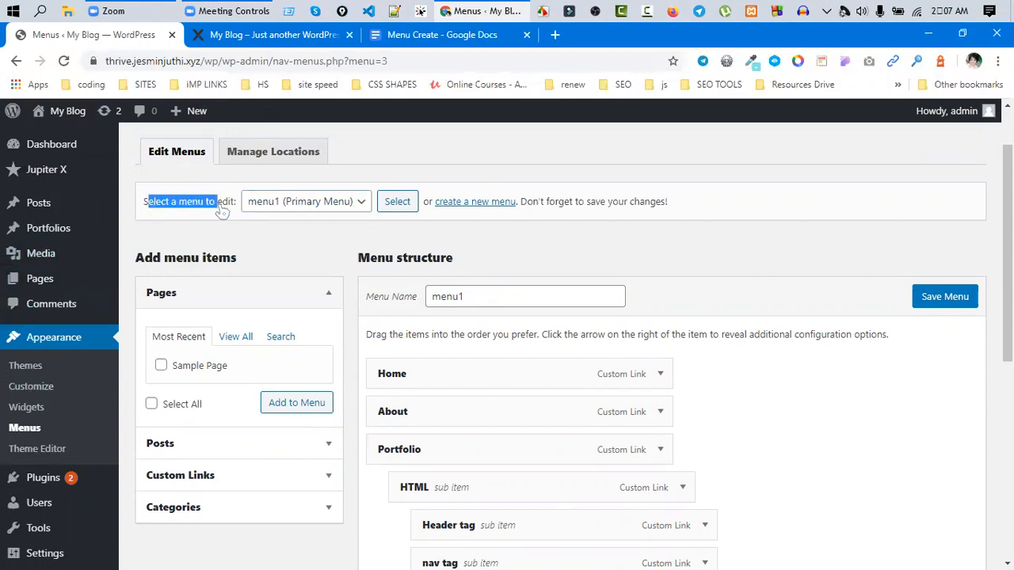
left_click_drag(221, 211, 237, 205)
left_click(305, 202)
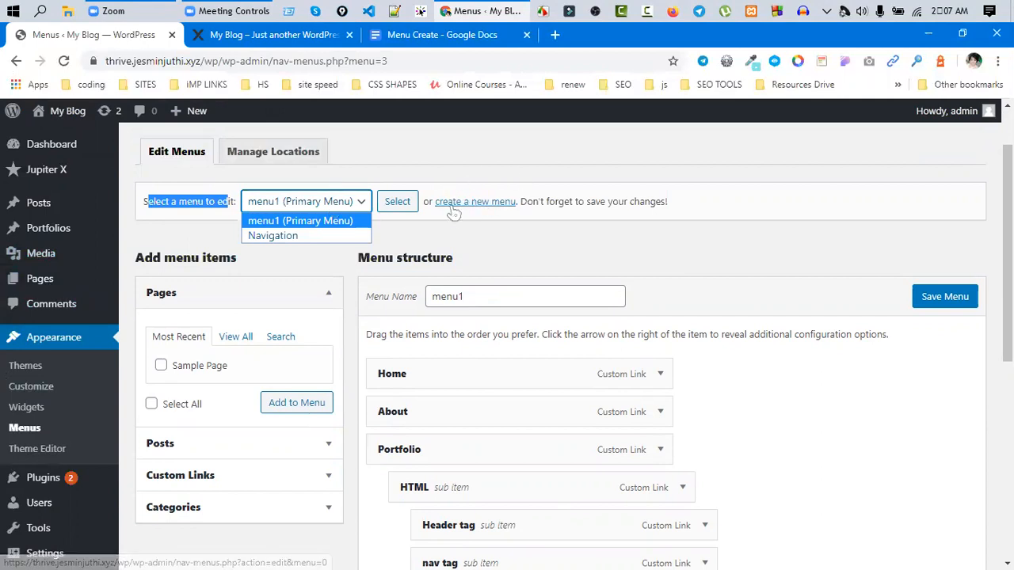
- Check the Primary Menu assignment under Manage Locations and compare it with menu1's display location in its menu settings
left_click(262, 151)
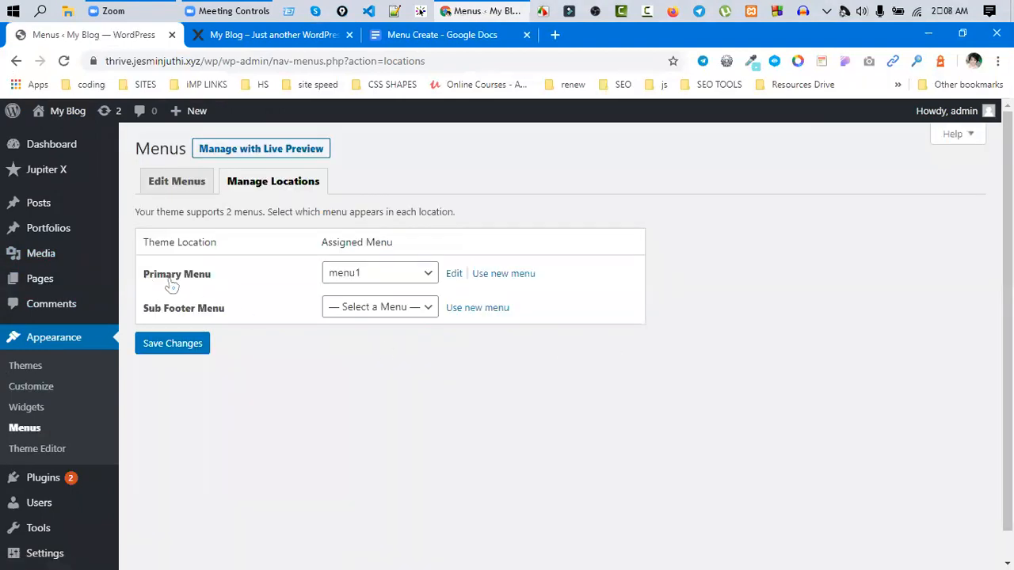
triple_click(171, 286)
left_click(359, 274)
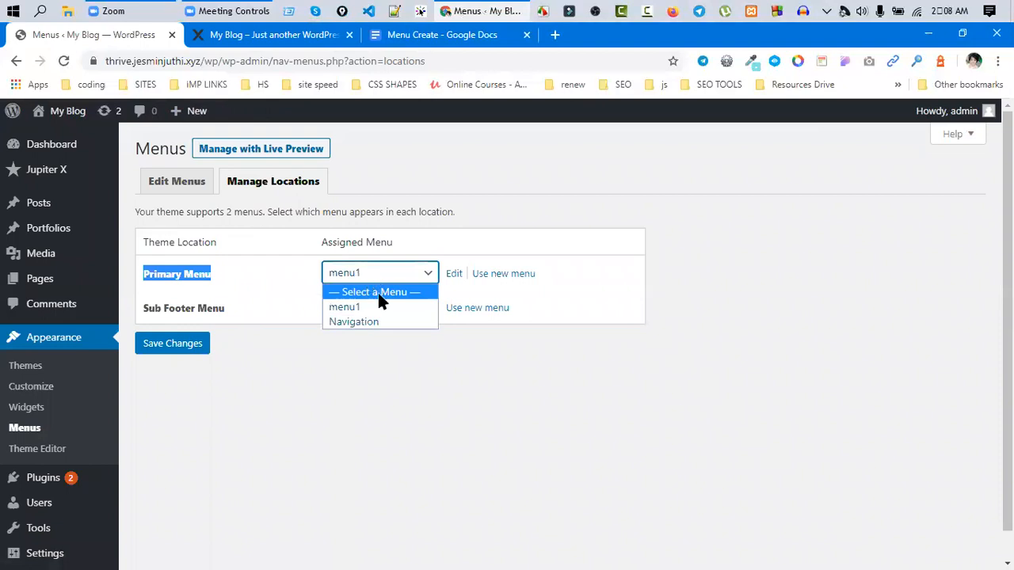
left_click(376, 384)
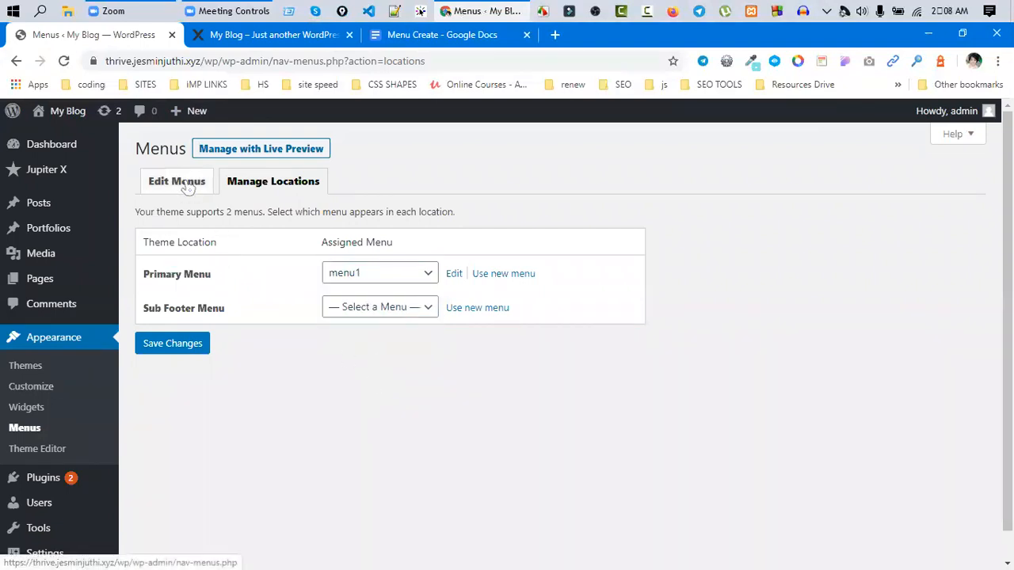
left_click(176, 181)
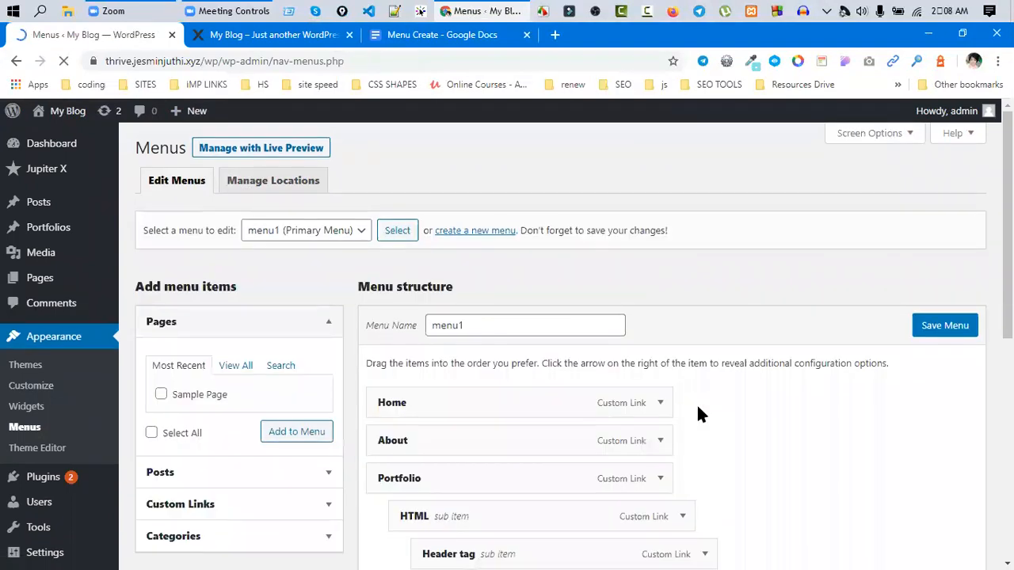
scroll(681, 416, "down", 10)
triple_click(442, 388)
scroll(596, 435, "up", 10)
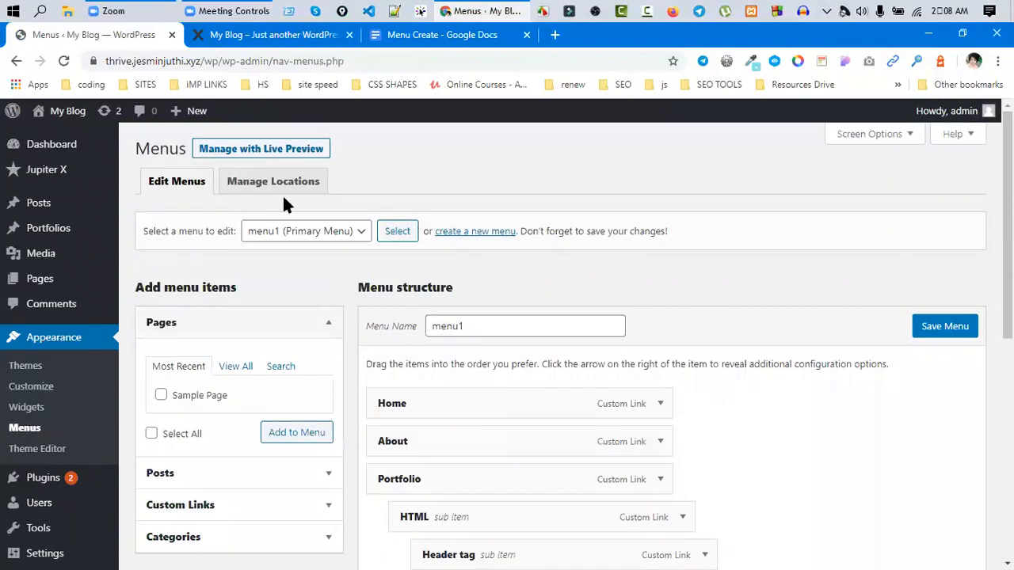
- Assign menu1 to the Sub Footer Menu theme location and save the location changes
left_click(240, 182)
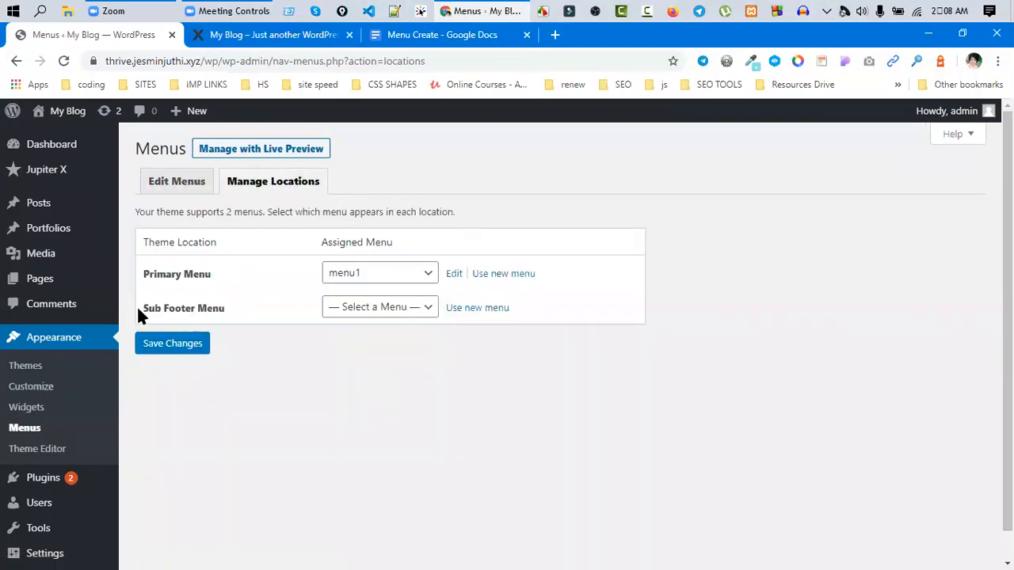
left_click_drag(137, 305, 262, 306)
left_click(262, 306)
left_click(268, 37)
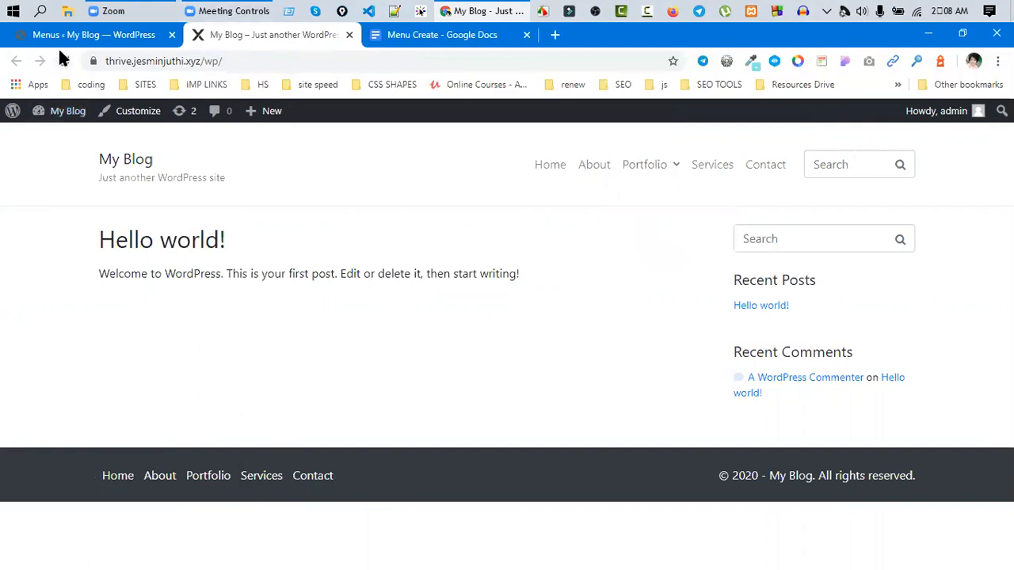
left_click(83, 35)
left_click(347, 309)
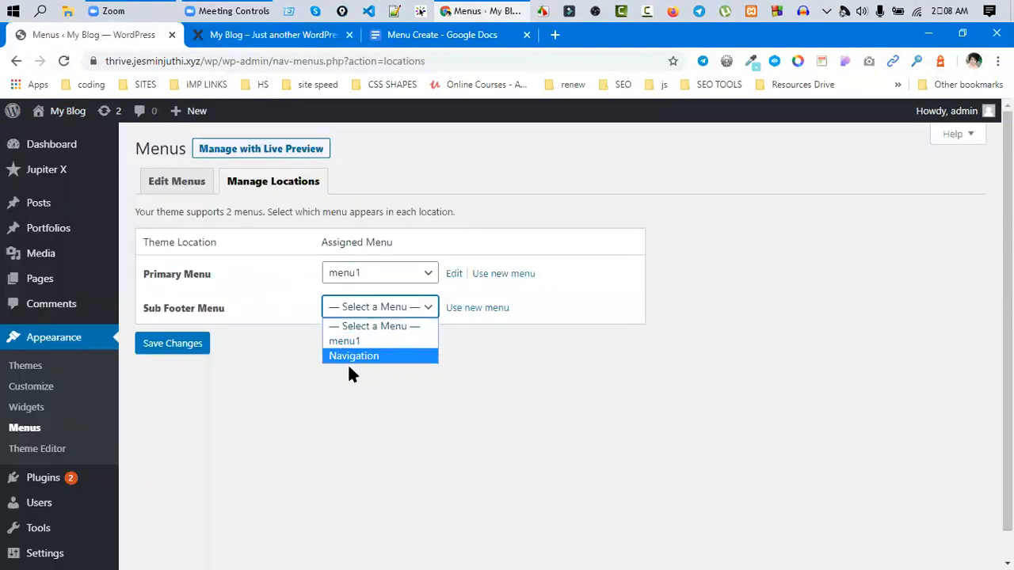
left_click(350, 343)
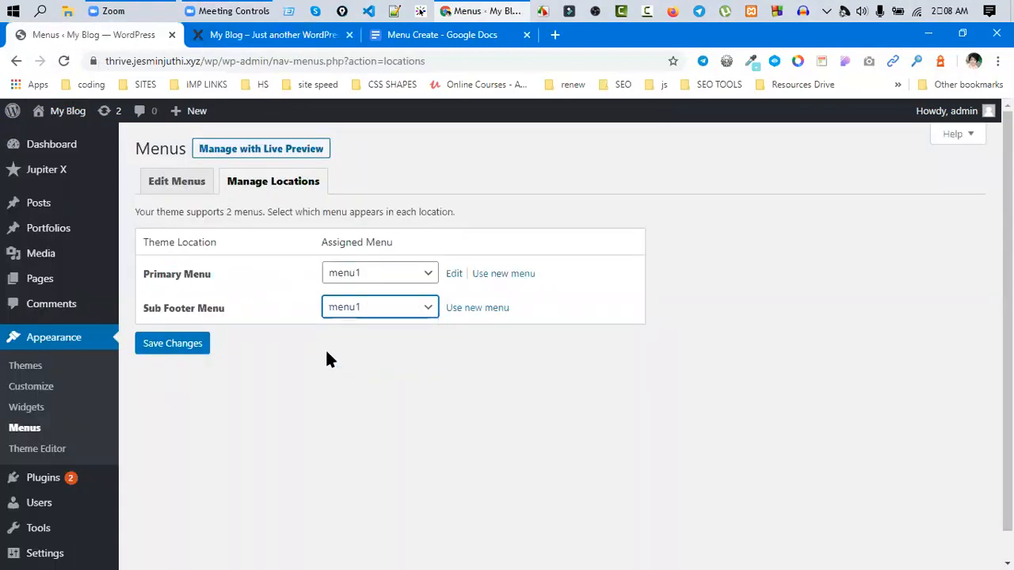
left_click(155, 343)
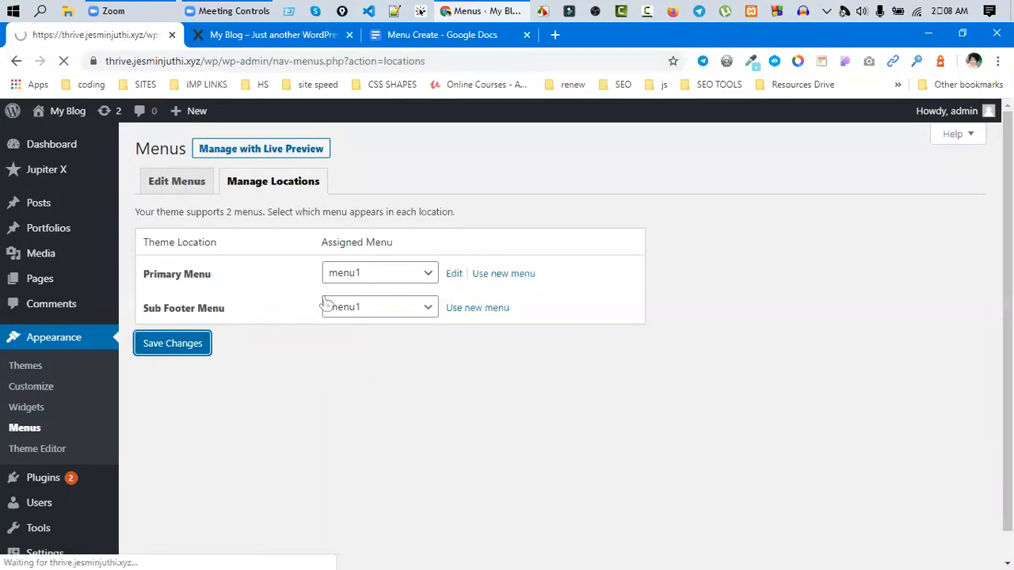
- Reload the My Blog front page and check the menu in the footer
left_click(244, 40)
left_click(209, 63)
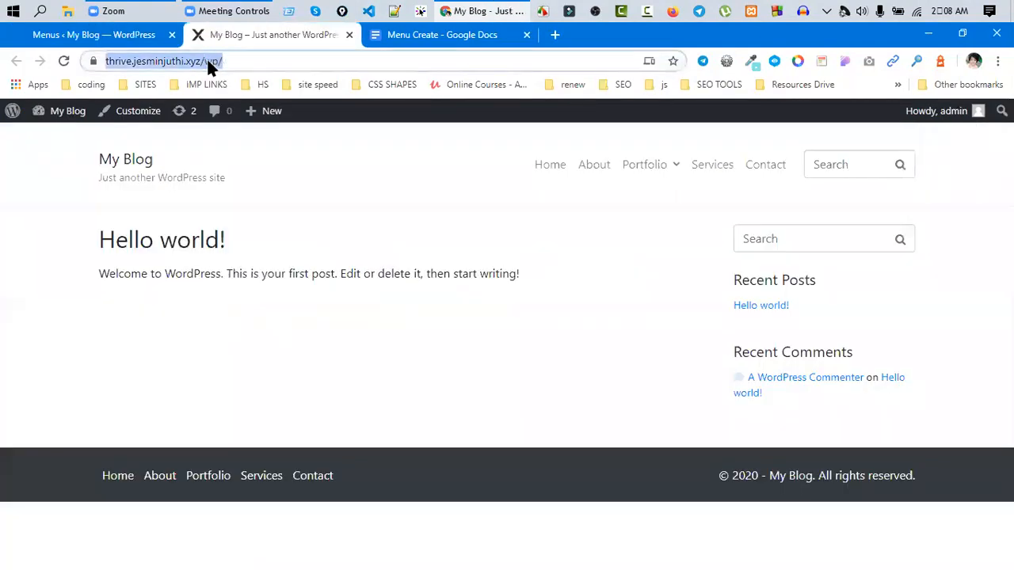
key("Return")
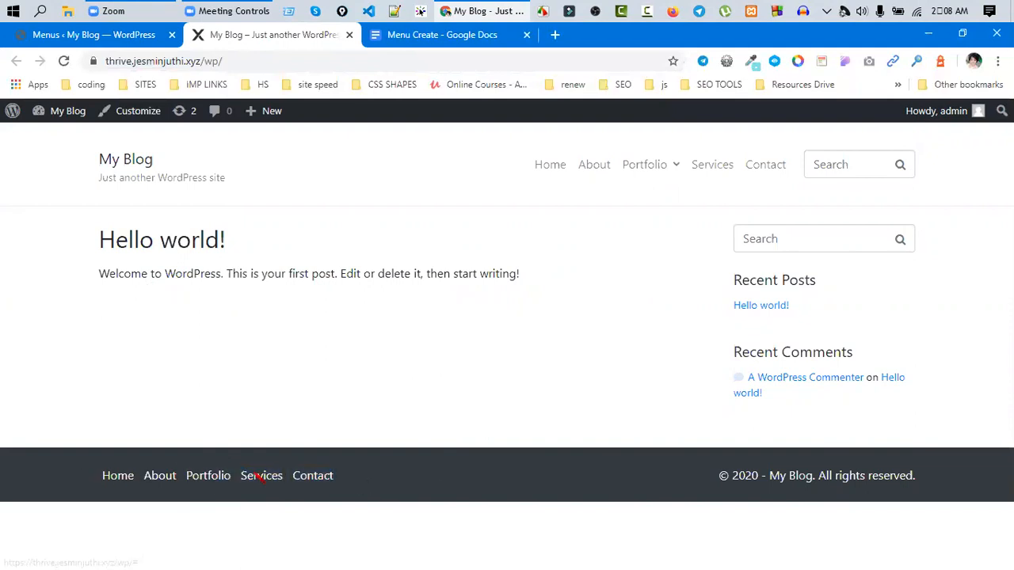
- Reopen menu1 in the menu editor and review its items and the display location settings for Primary Menu and Sub Footer Menu
left_click(113, 38)
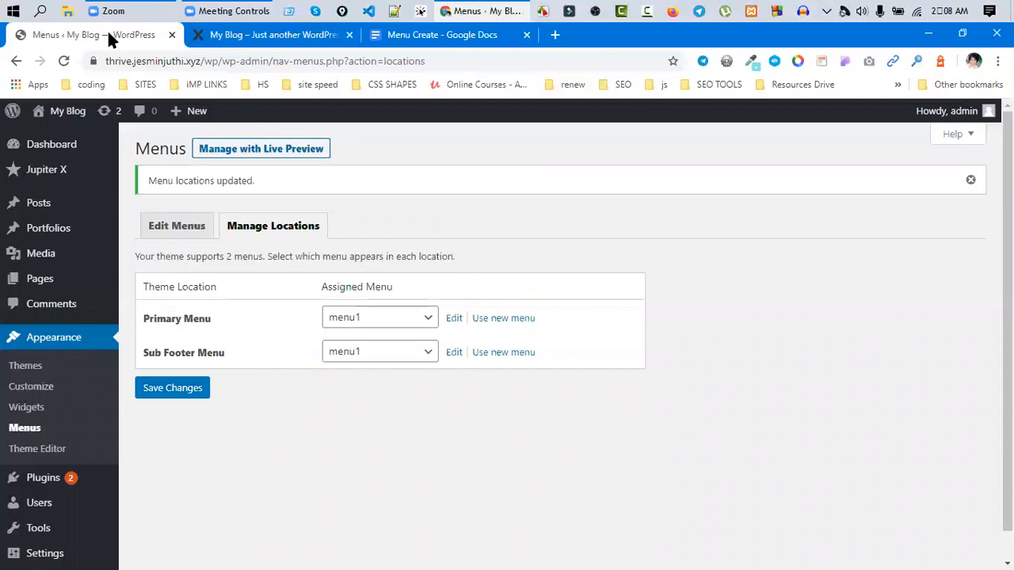
left_click(194, 226)
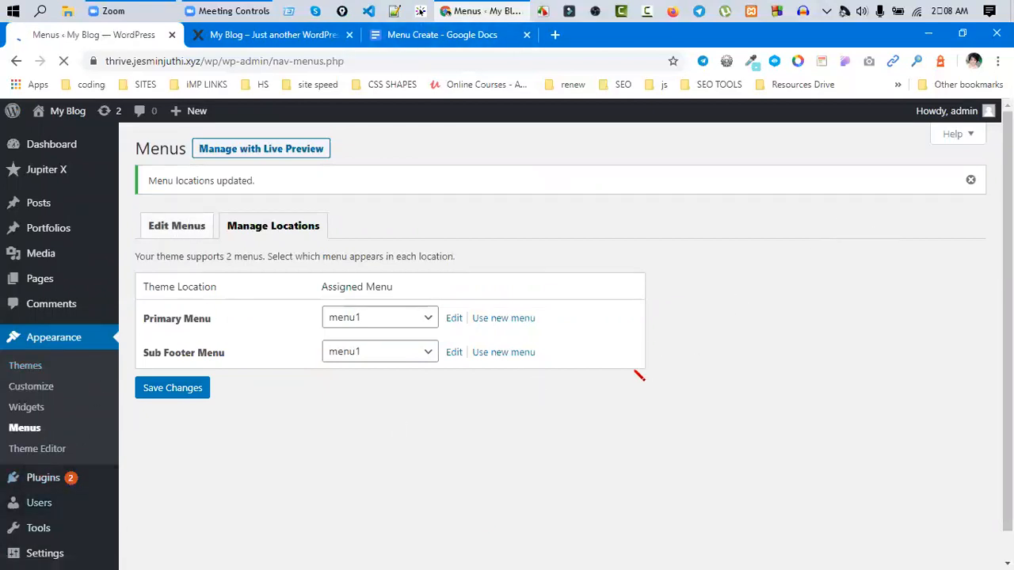
scroll(636, 385, "down", 3)
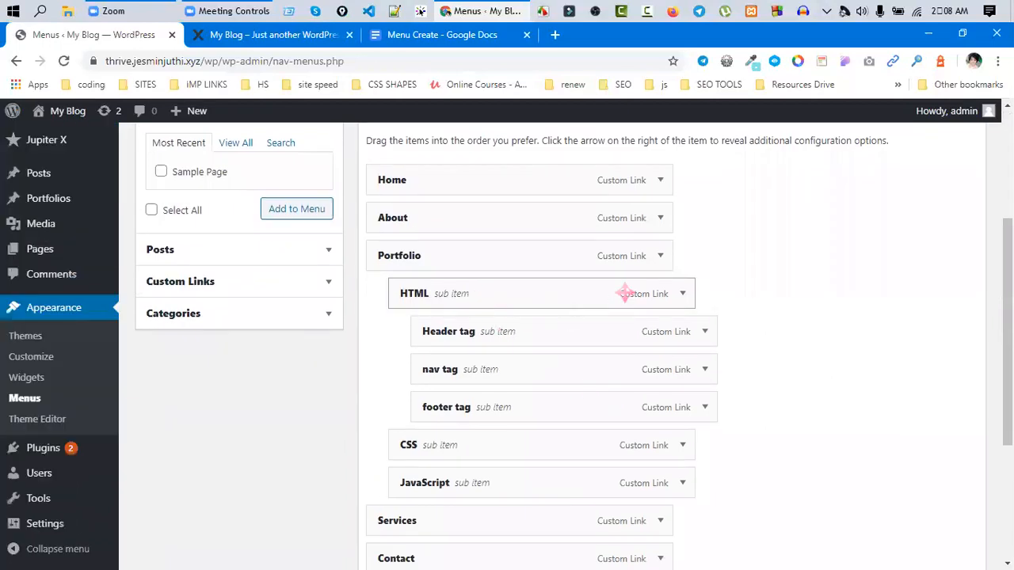
scroll(627, 289, "down", 2)
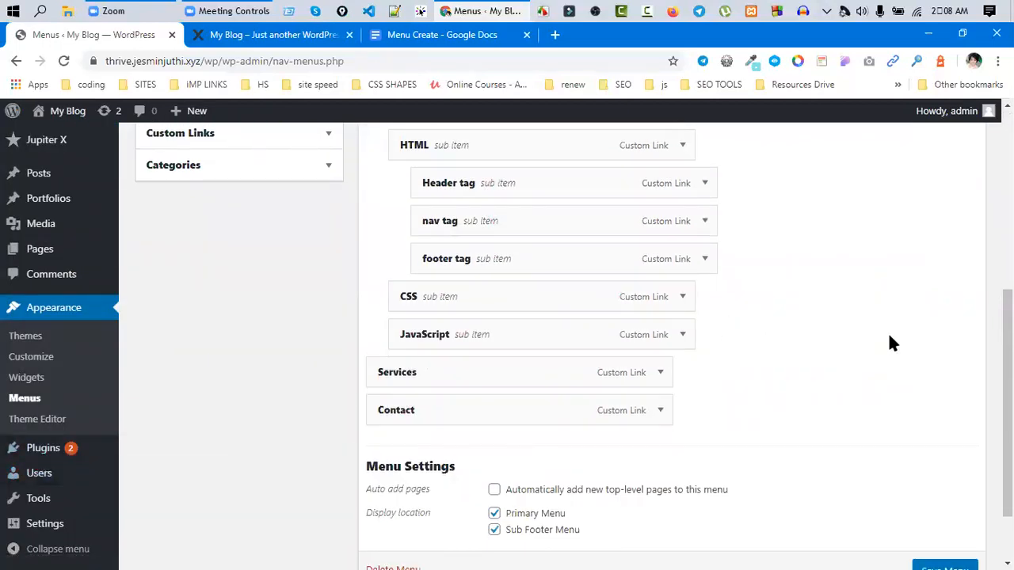
scroll(876, 343, "up", 4)
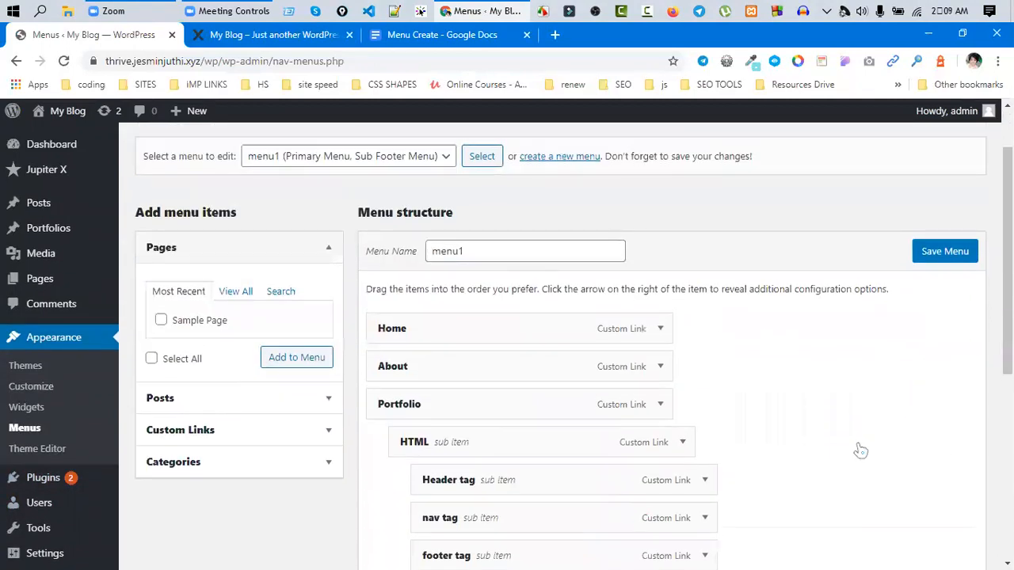
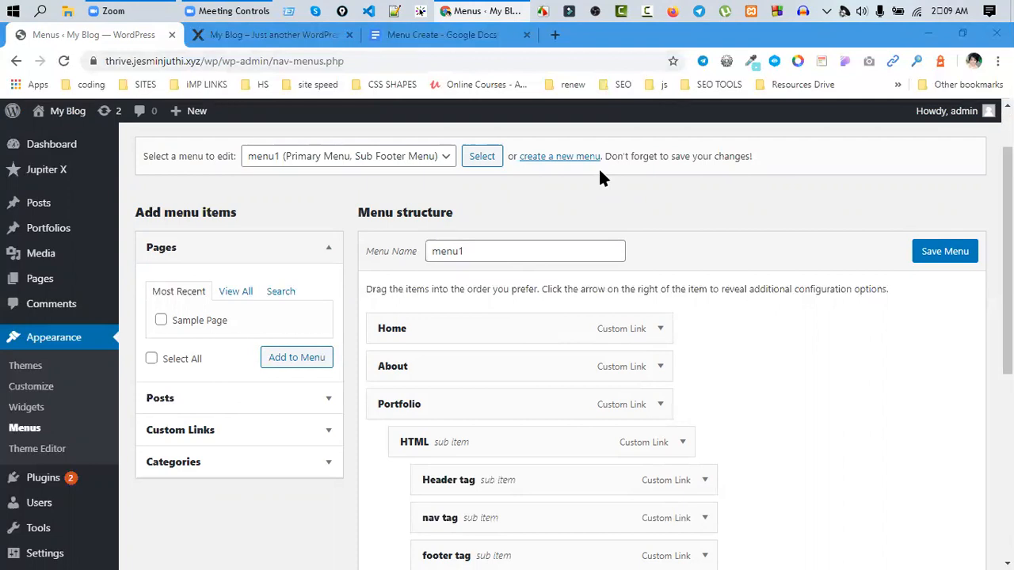
scroll(534, 353, "down", 3)
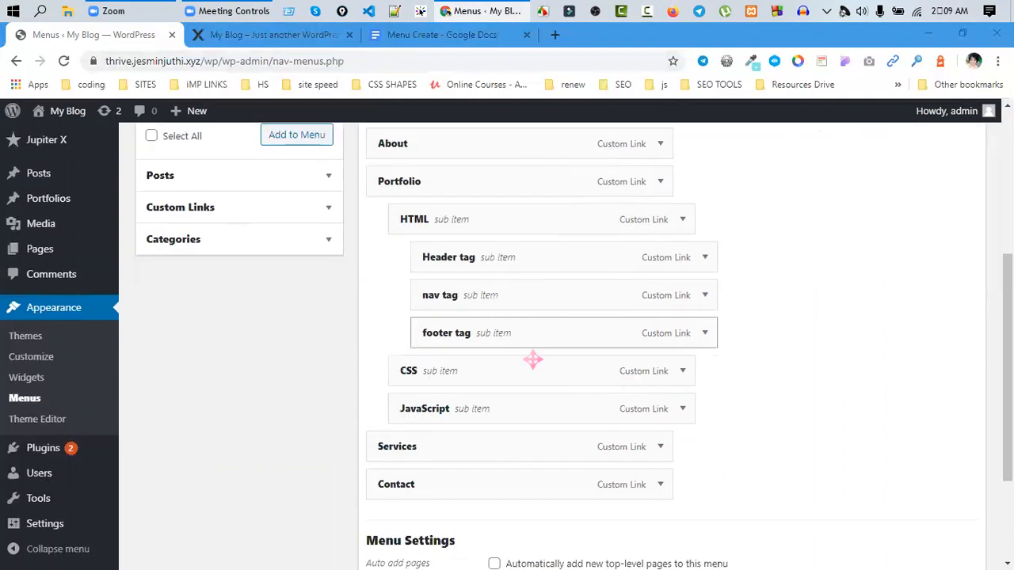
scroll(328, 244, "down", 2)
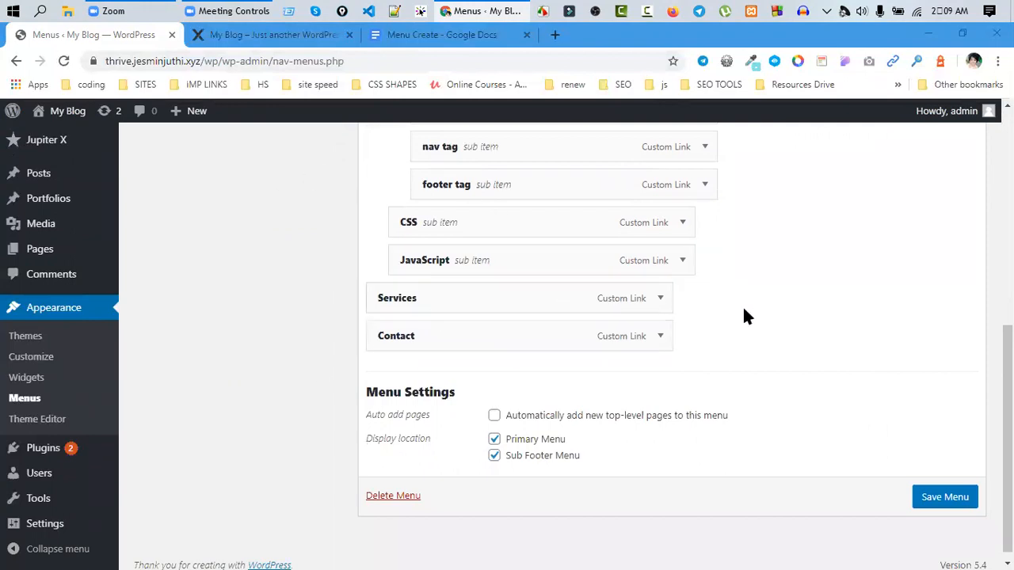
scroll(745, 317, "up", 2)
scroll(745, 317, "up", 2)
scroll(446, 396, "down", 3)
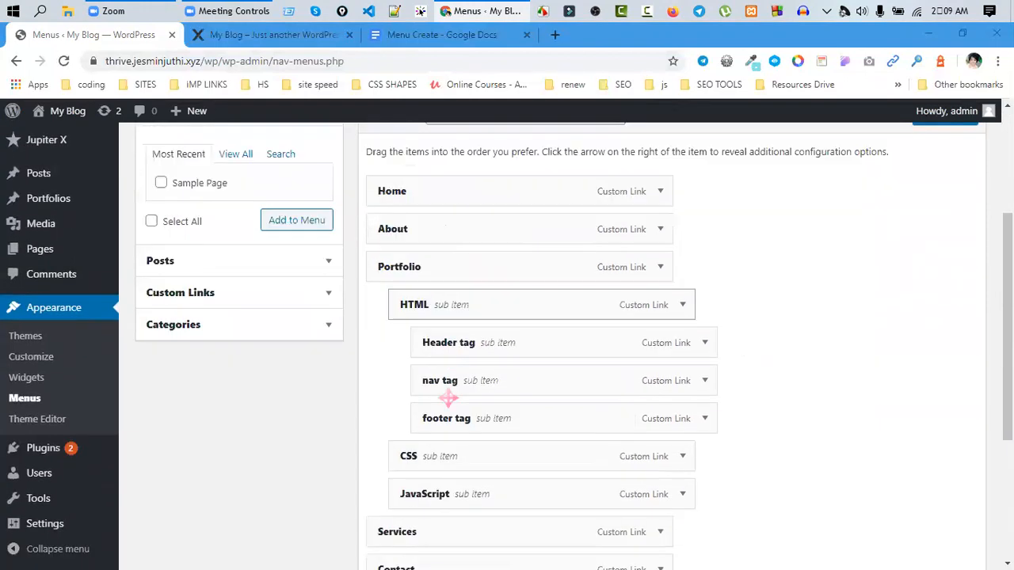
scroll(401, 246, "up", 4)
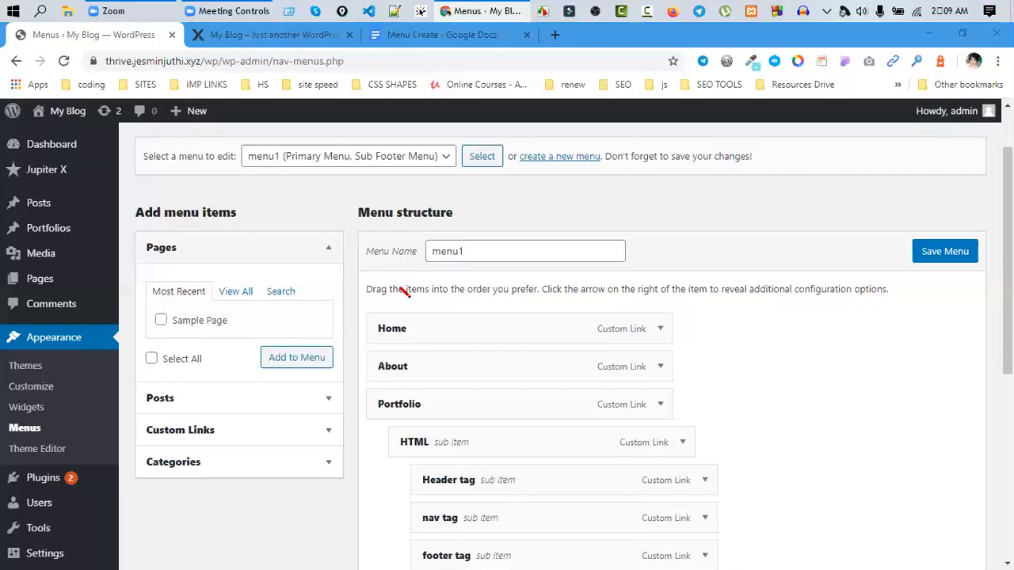
scroll(402, 289, "down", 3)
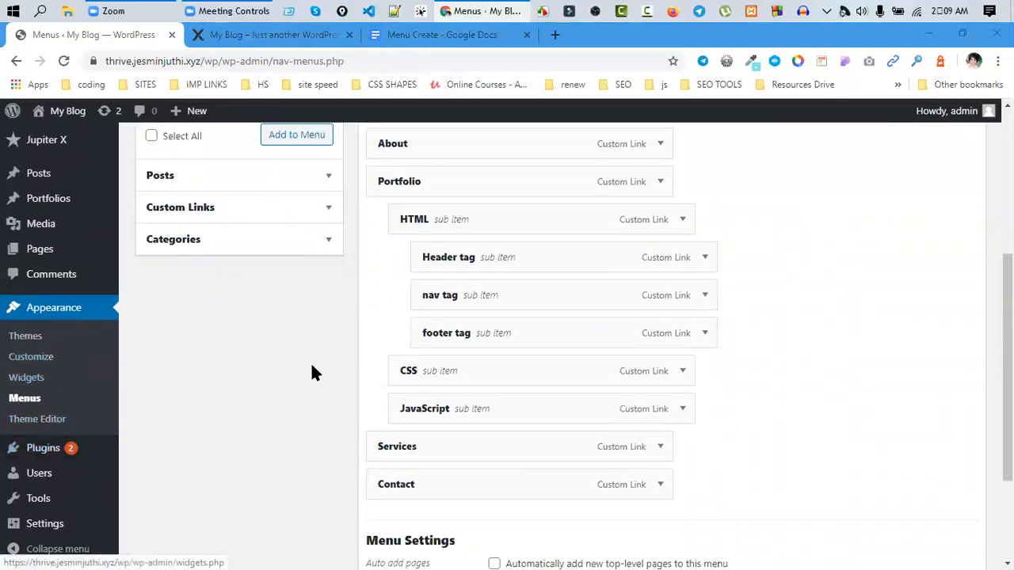
scroll(317, 373, "up", 3)
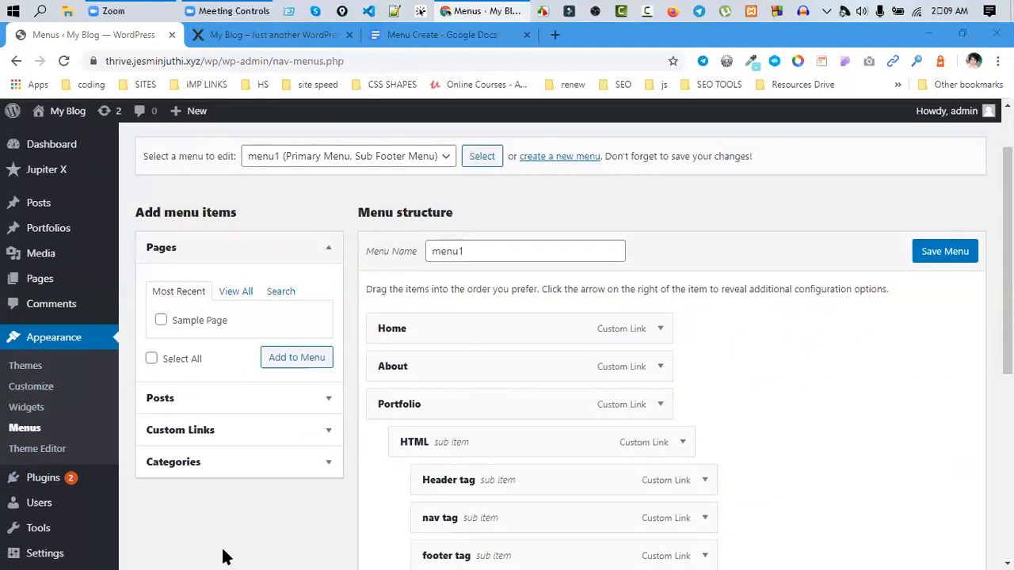
left_click(305, 42)
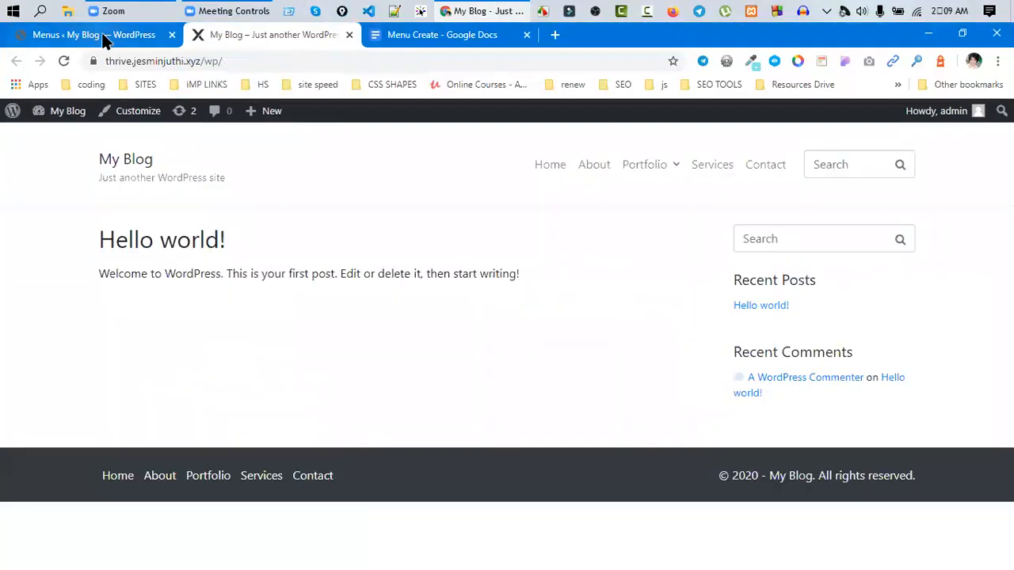
key("ctrl+shift+Tab")
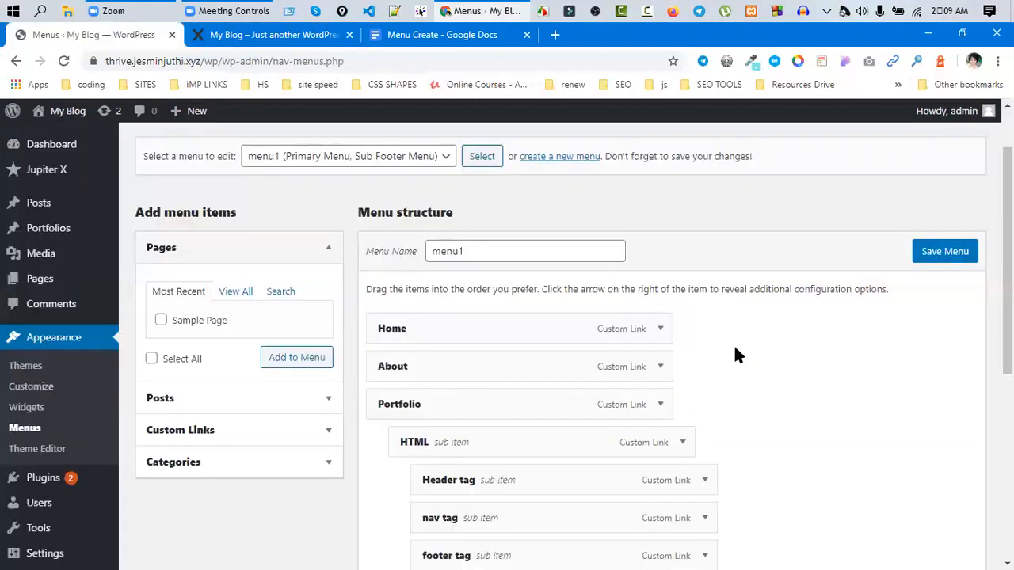
scroll(823, 399, "down", 5)
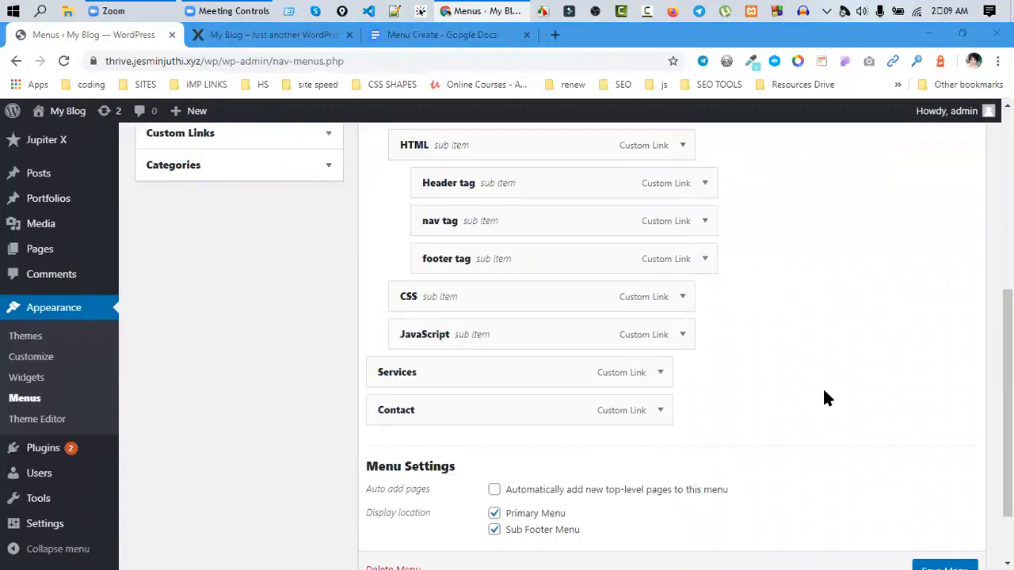
scroll(464, 382, "up", 3)
scroll(463, 381, "up", 4)
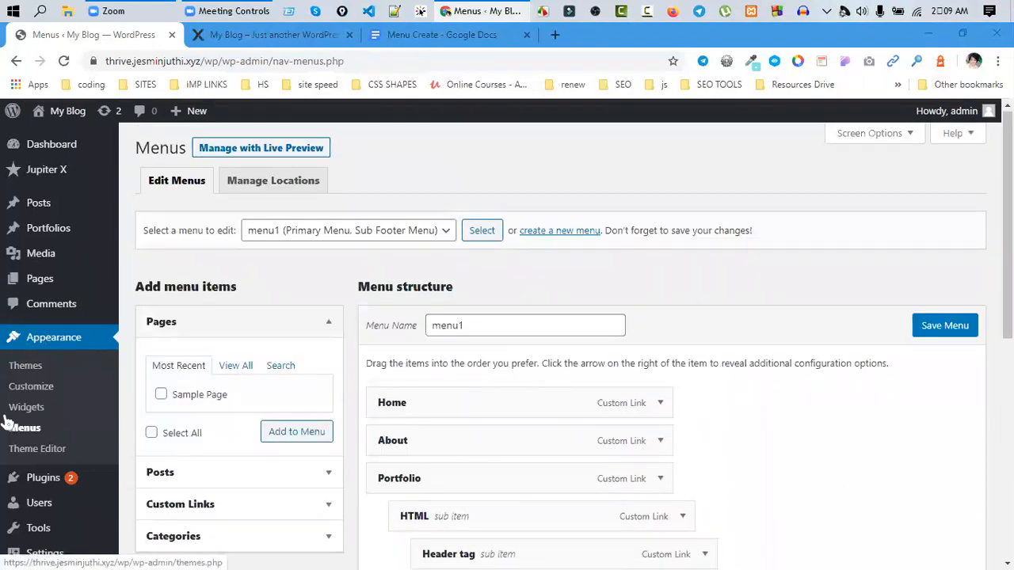
- Examine the Pages section for adding menu items, including its full page list, search option and Select All choice
scroll(225, 225, "down", 4)
scroll(226, 226, "up", 3)
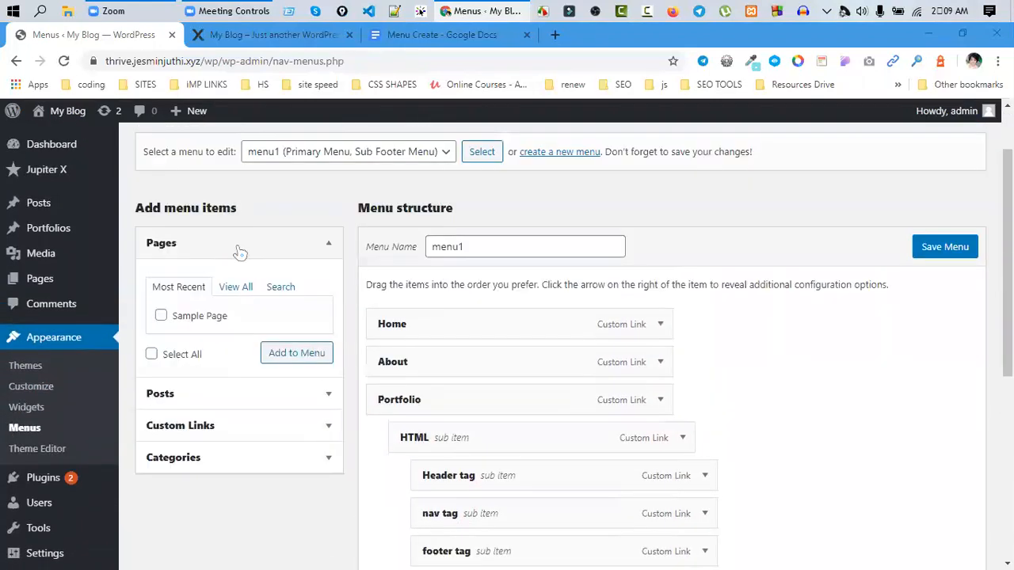
left_click(225, 249)
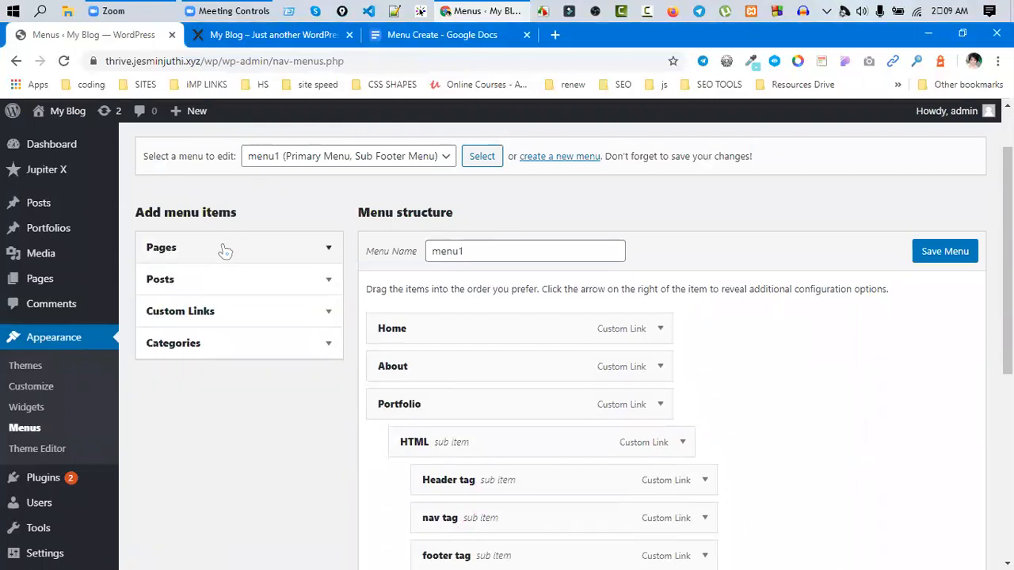
mouse_move(47, 208)
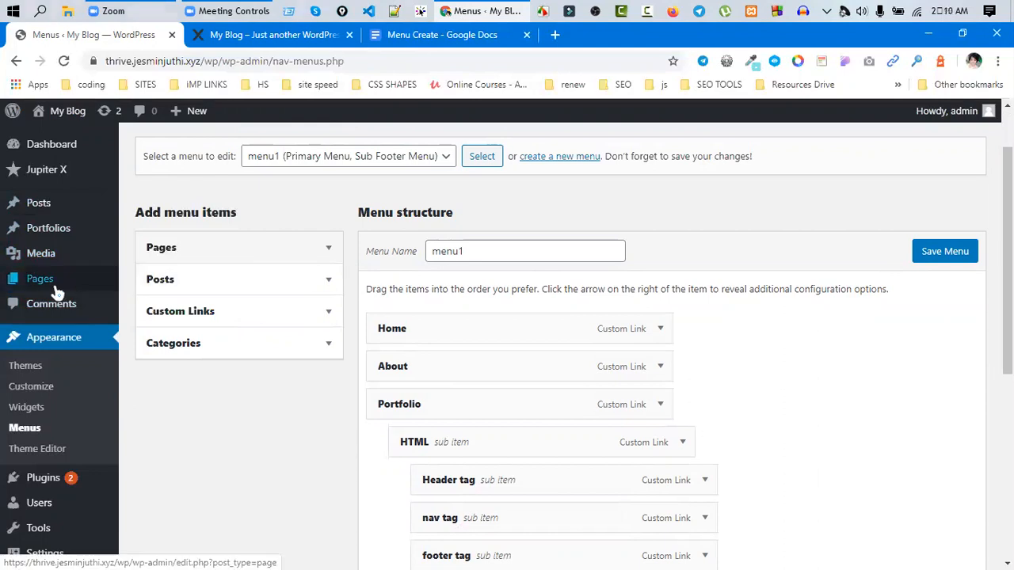
left_click(335, 260)
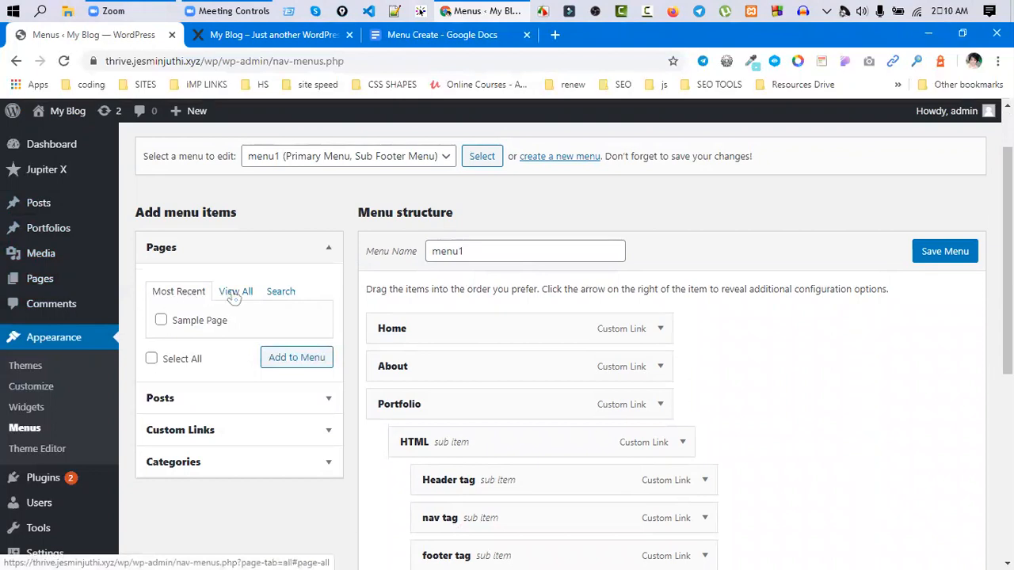
left_click(233, 293)
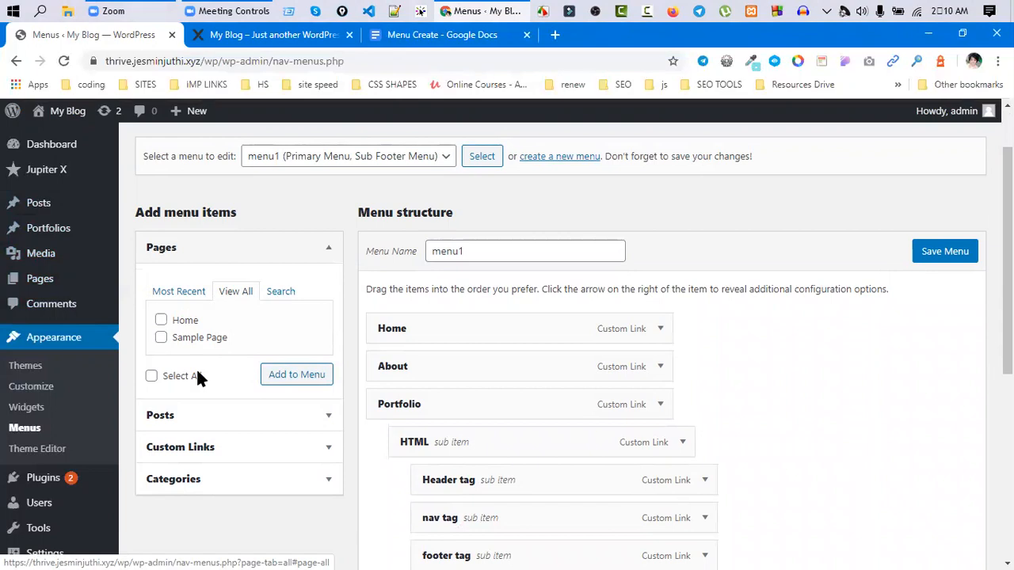
left_click(281, 293)
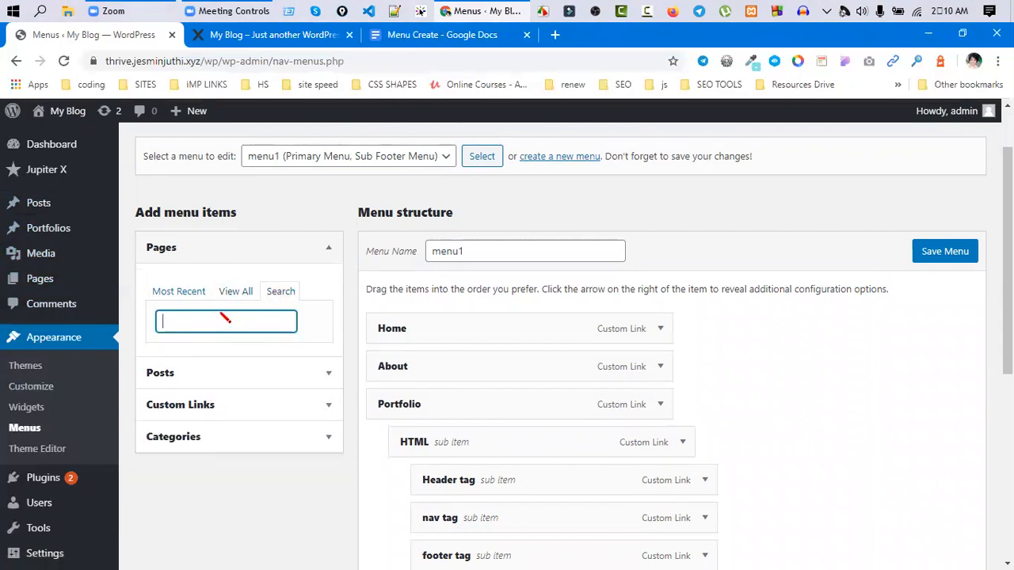
left_click(237, 290)
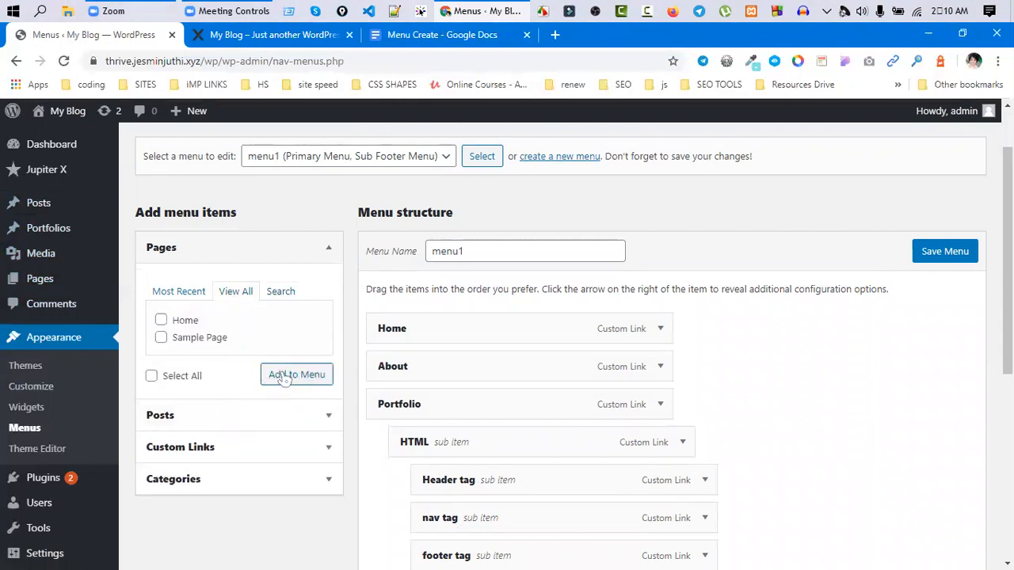
left_click(151, 377)
left_click(151, 379)
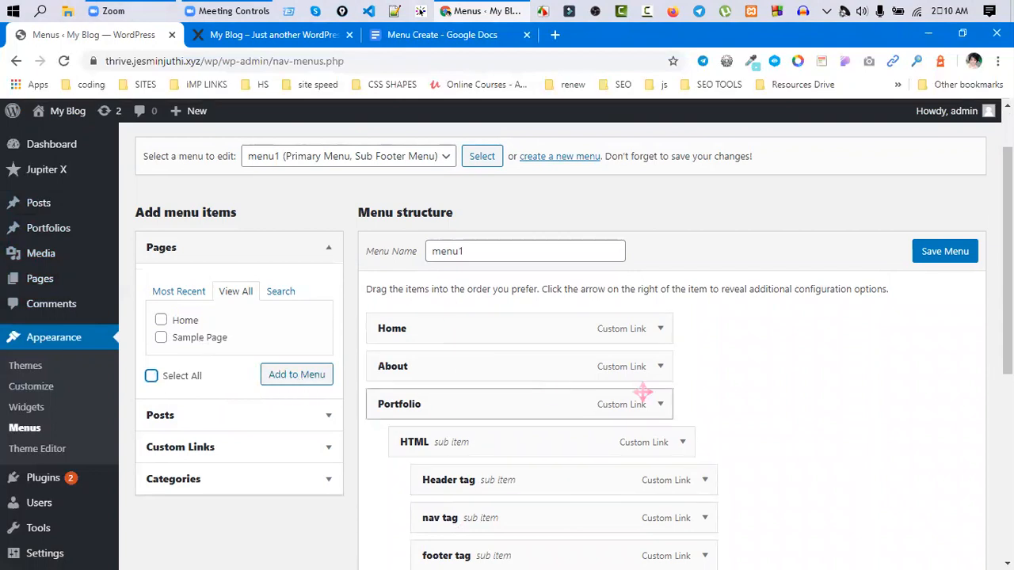
left_click(207, 252)
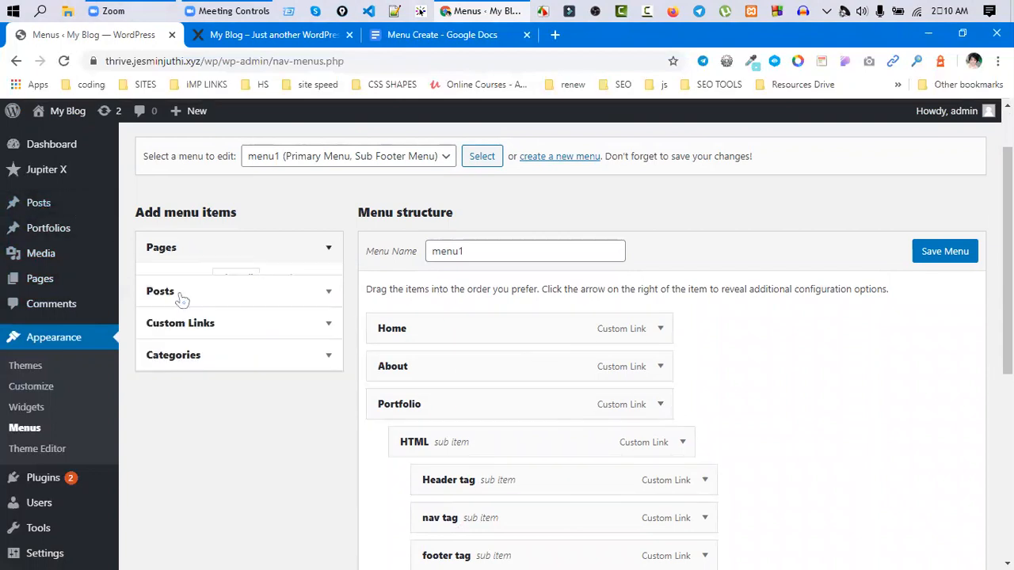
- Examine the Categories section for adding menu items and its most used and full lists
left_click(186, 354)
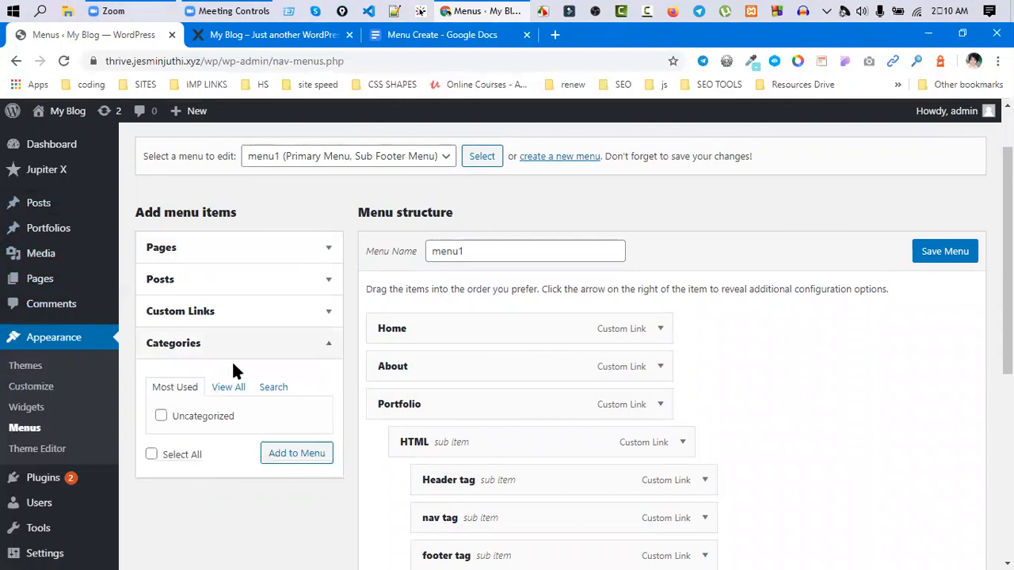
left_click(228, 388)
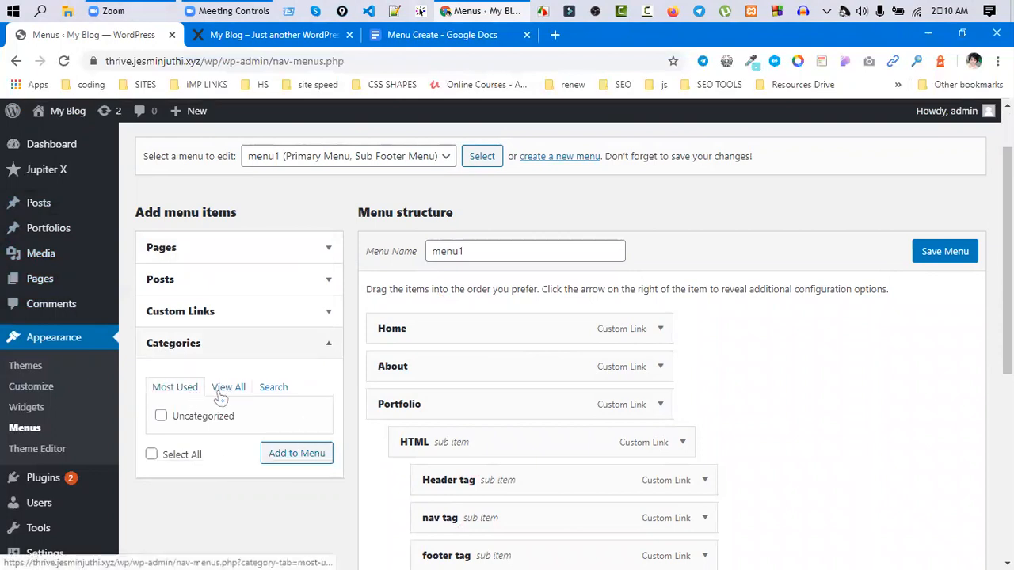
left_click(267, 356)
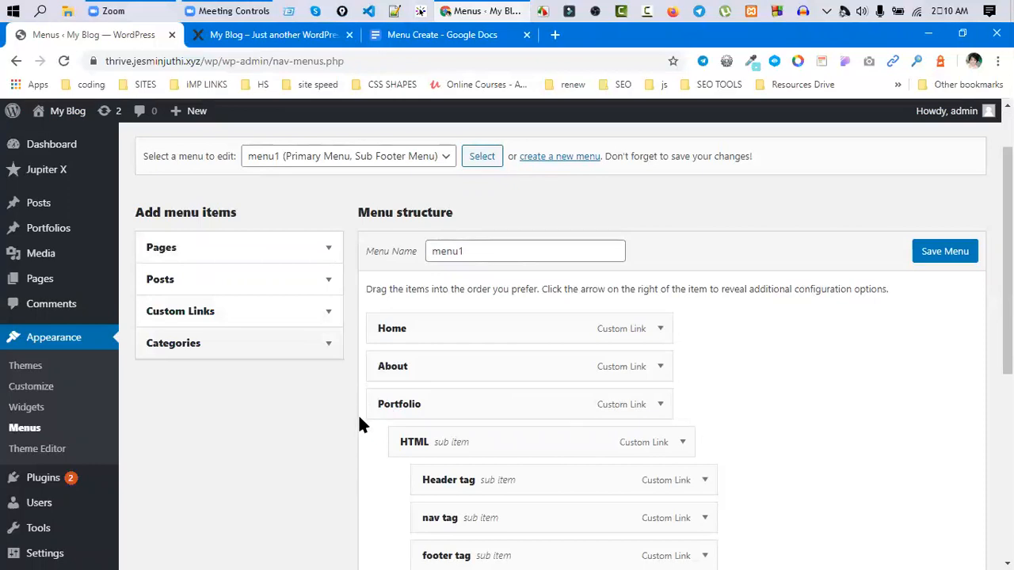
left_click(331, 350)
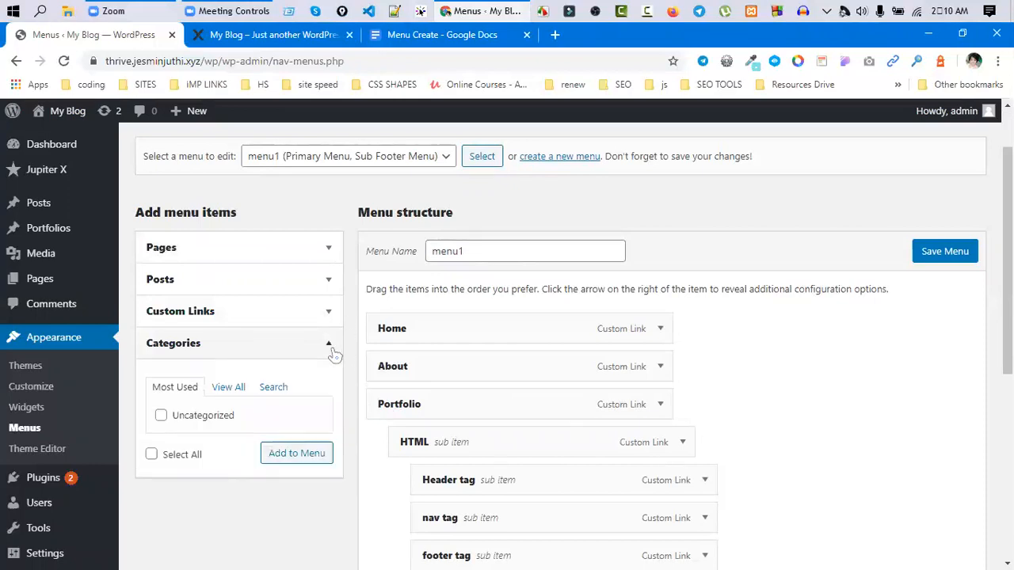
left_click(331, 351)
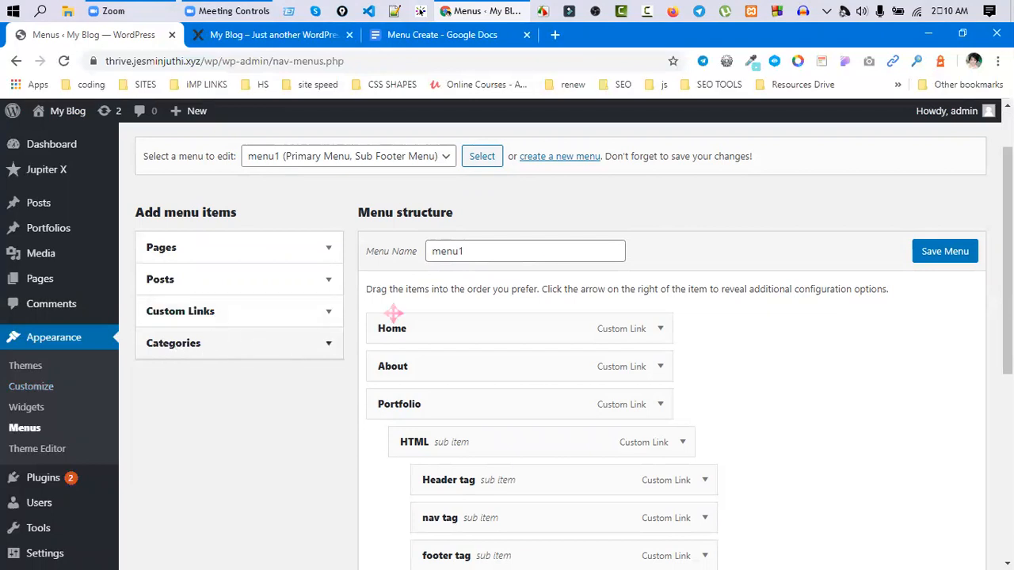
left_click(248, 346)
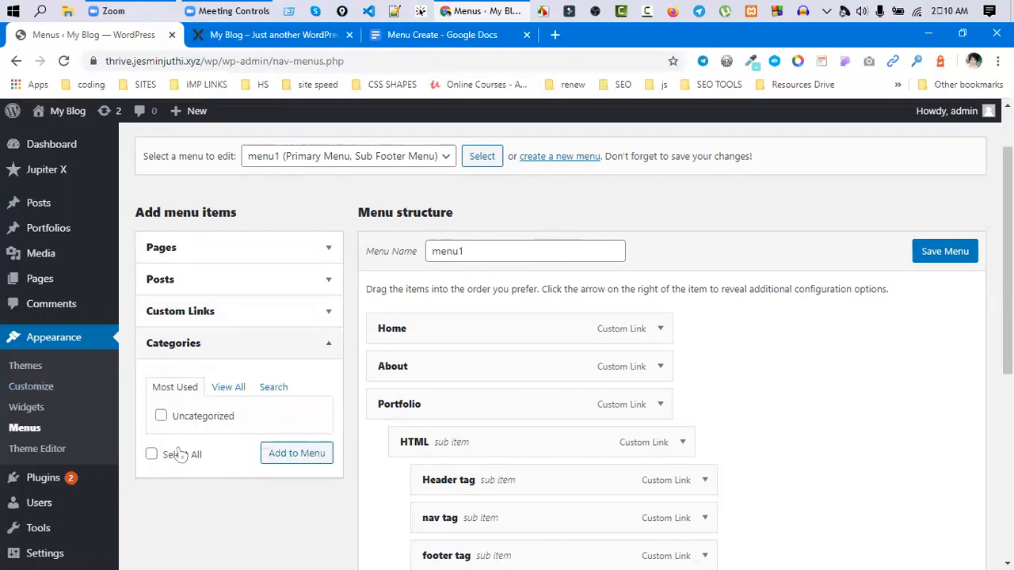
- Review menu1's structure and compare its Primary Menu and Sub Footer Menu display locations with the My Blog front page
scroll(783, 458, "down", 5)
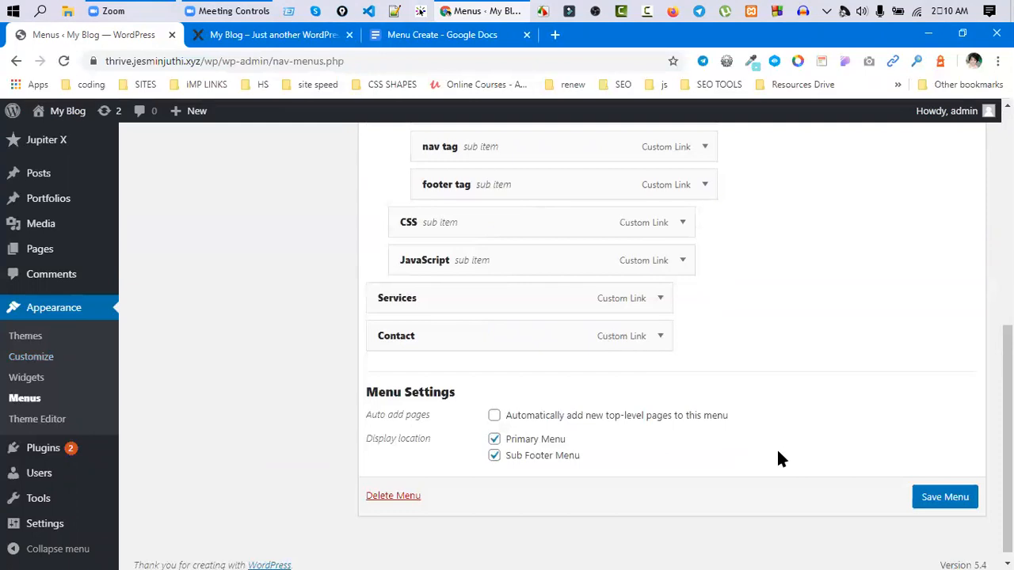
scroll(778, 456, "up", 5)
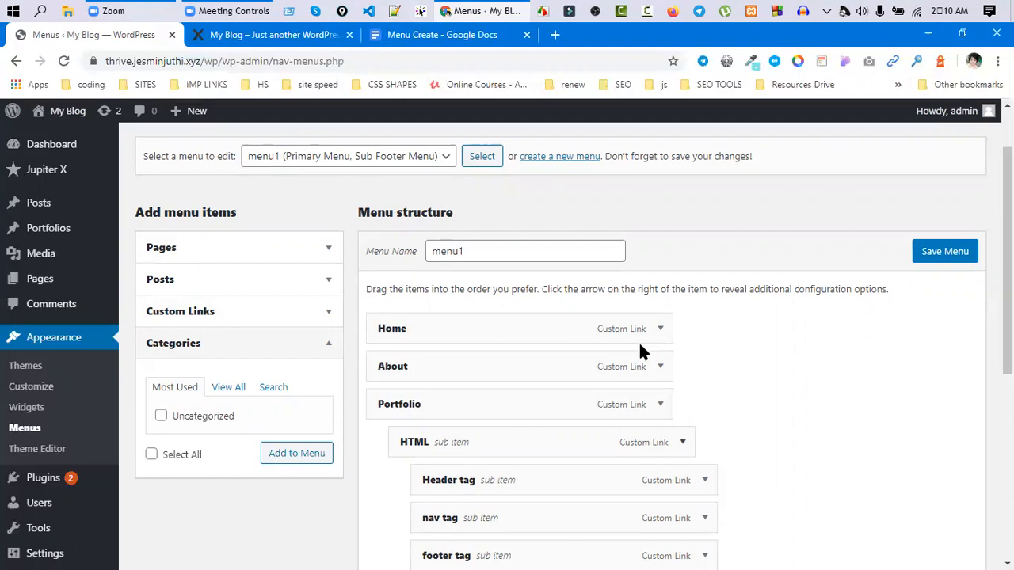
scroll(589, 384, "down", 2)
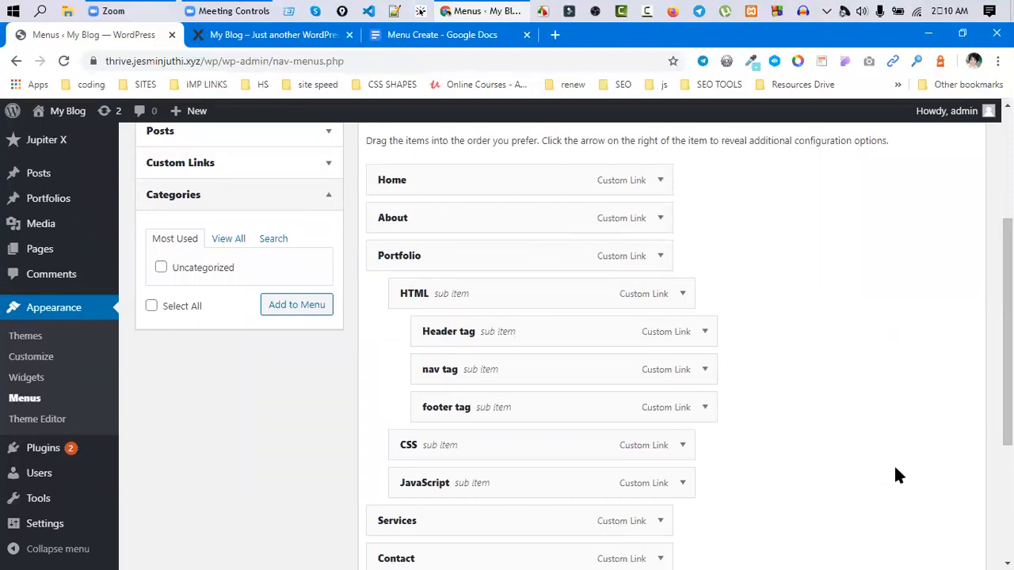
scroll(898, 474, "down", 3)
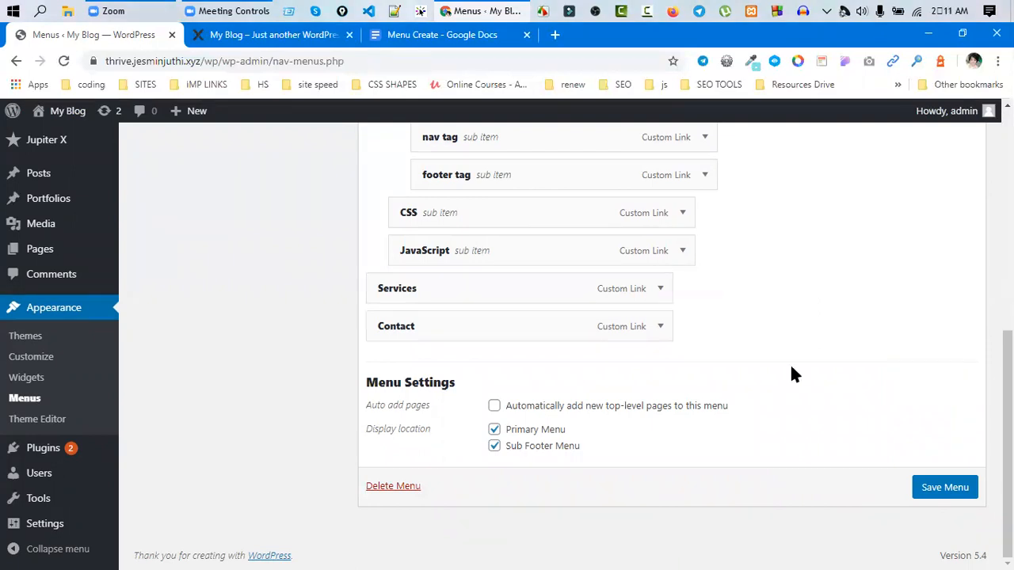
left_click(318, 35)
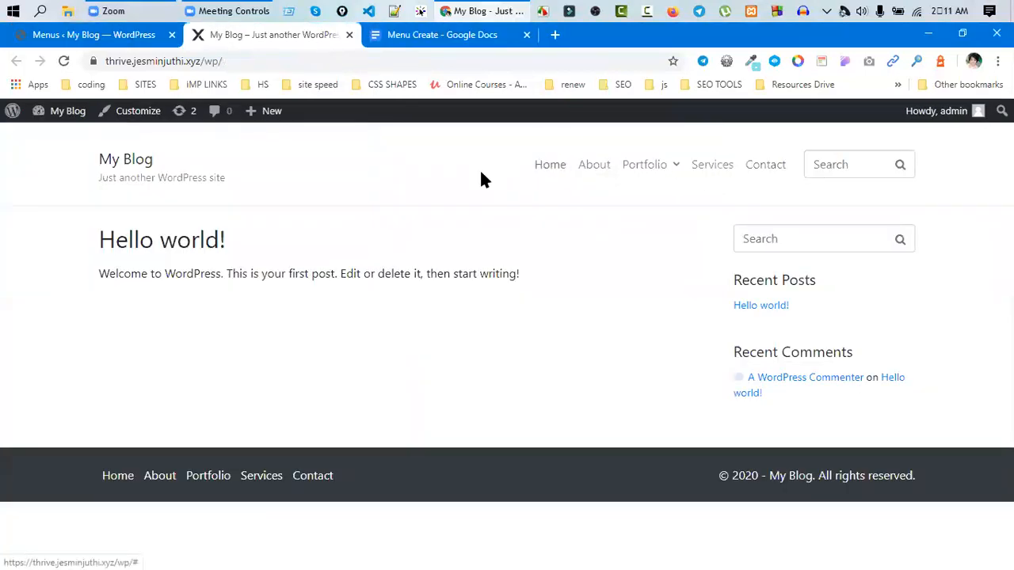
left_click(146, 38)
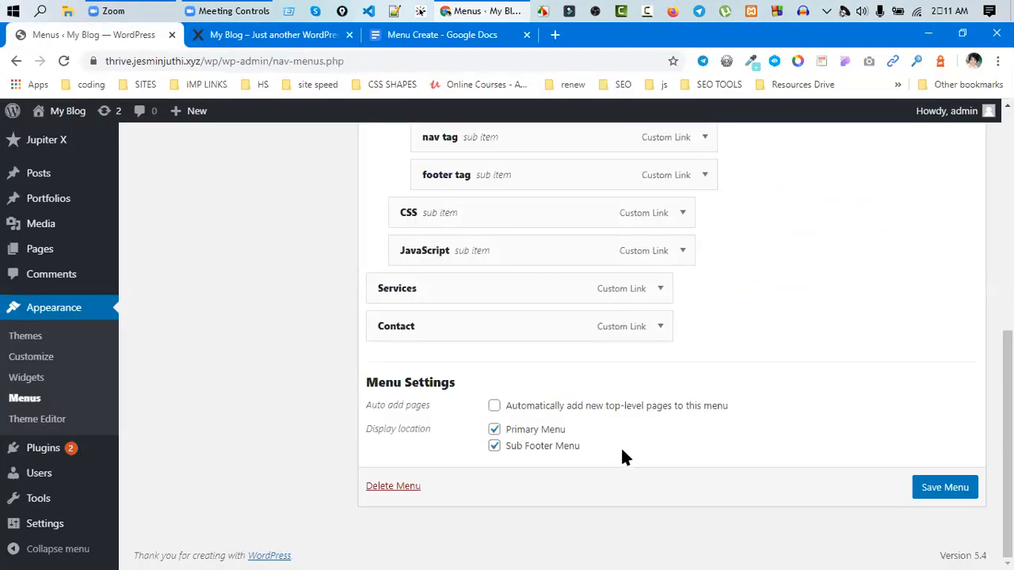
left_click_drag(571, 428, 459, 433)
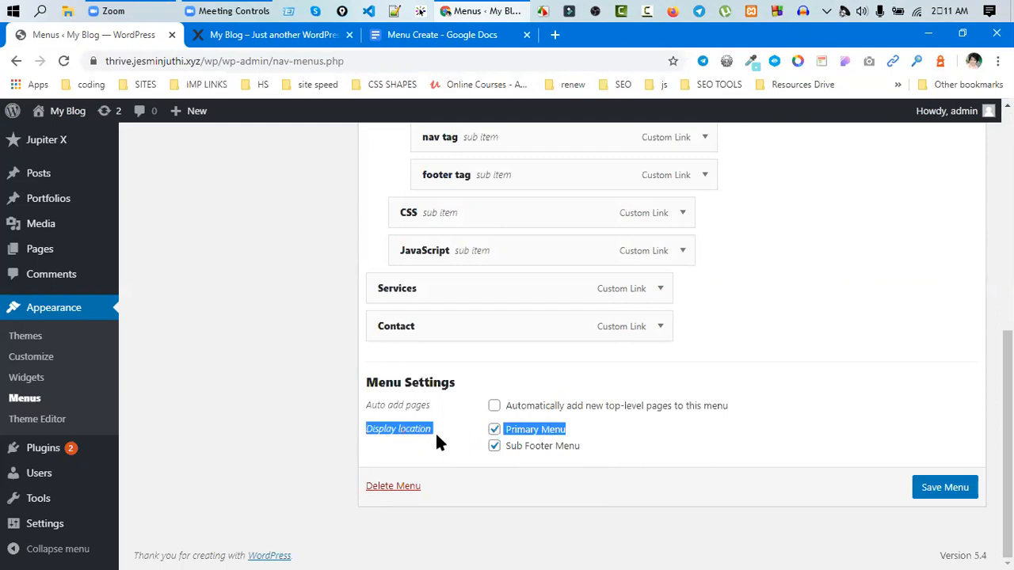
left_click(290, 41)
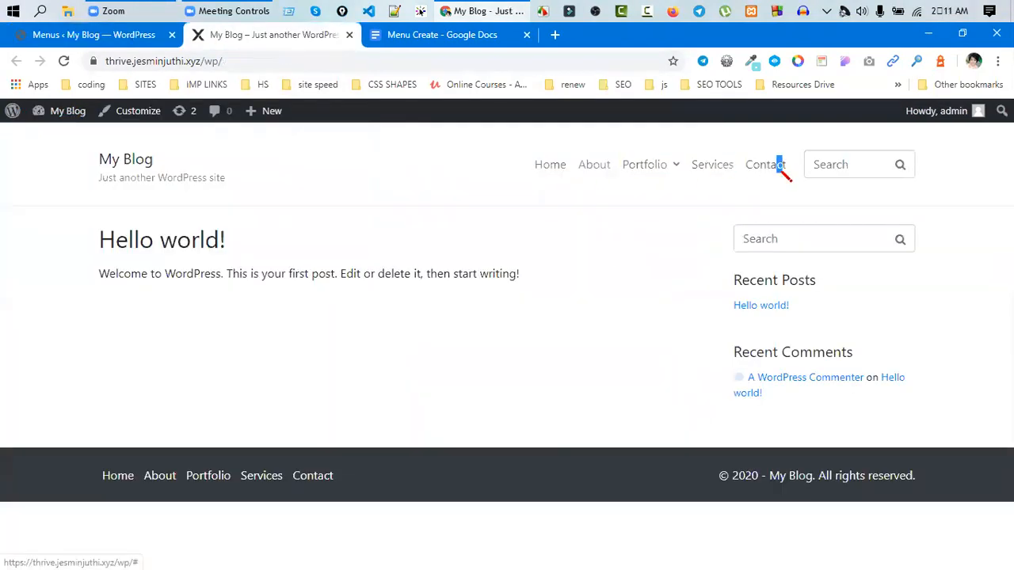
left_click(96, 41)
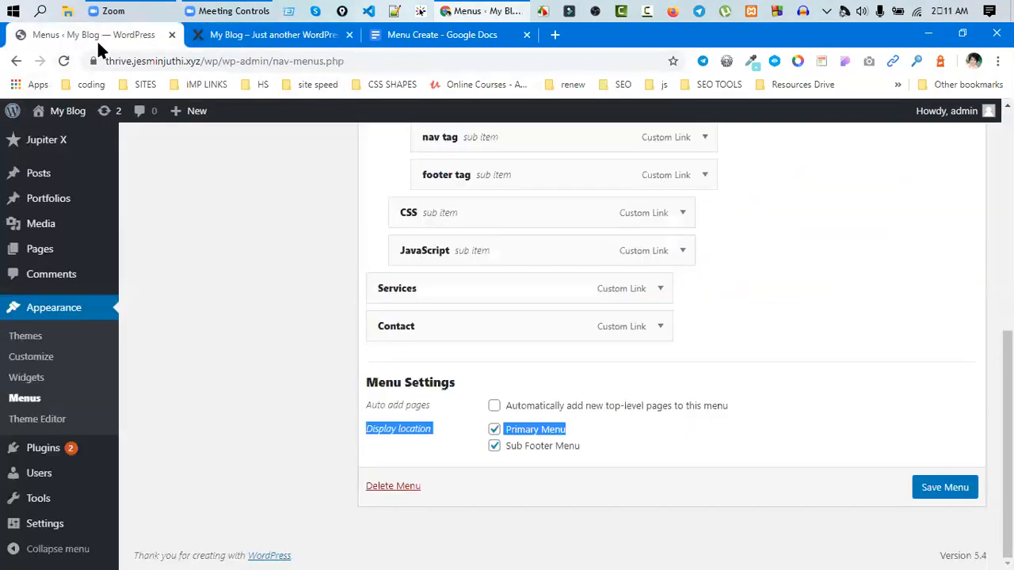
- Compare menu1's item order and nesting with the front page's header navigation, and return to the menu editor
scroll(198, 297, "up", 4)
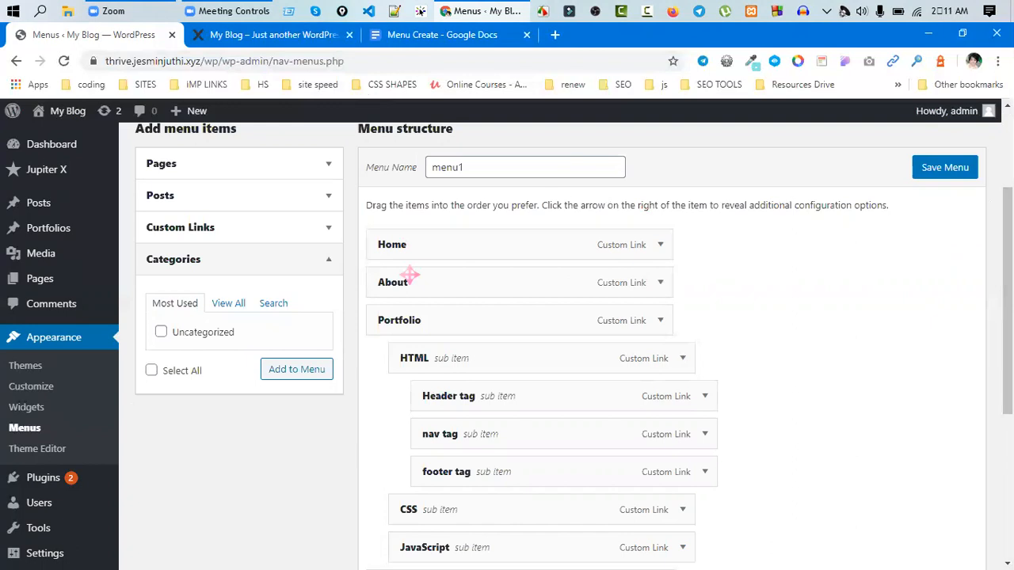
left_click(233, 35)
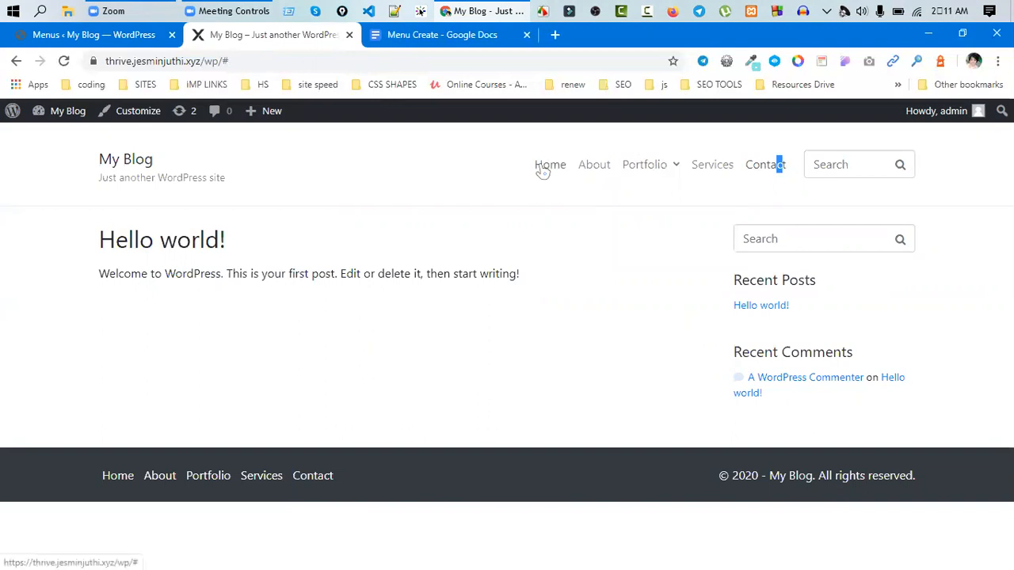
left_click(64, 35)
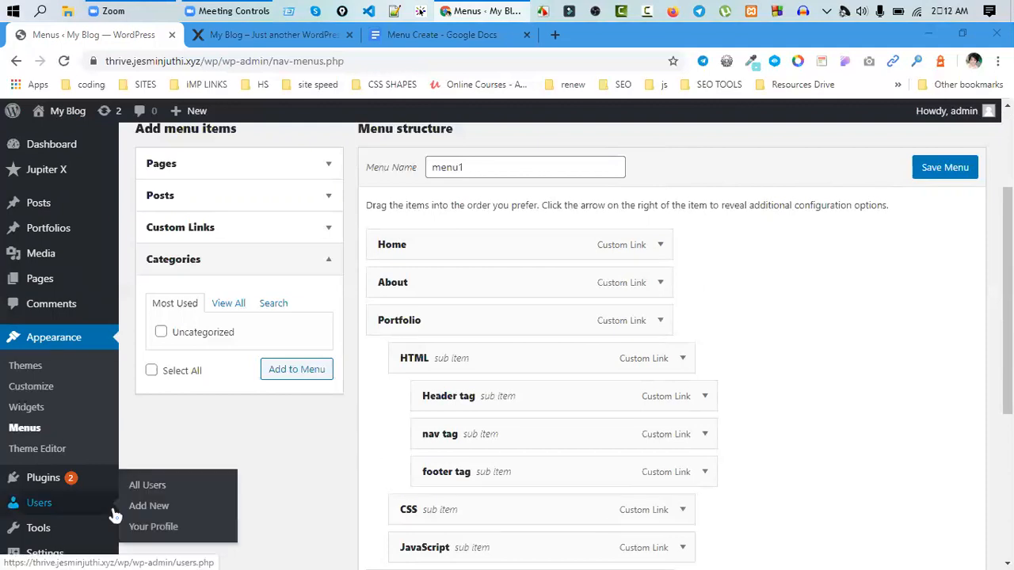
scroll(411, 464, "down", 4)
scroll(411, 458, "up", 5)
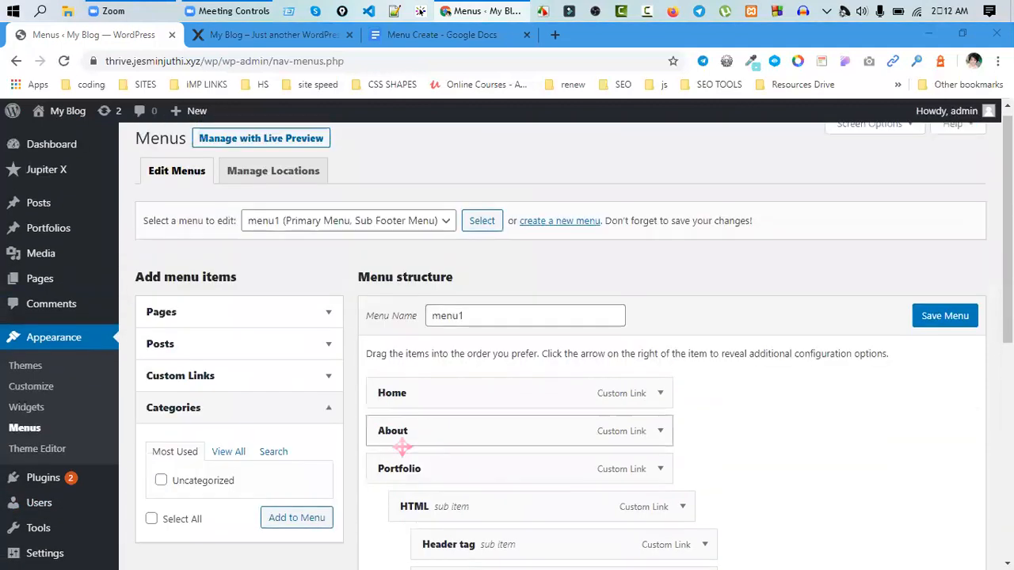